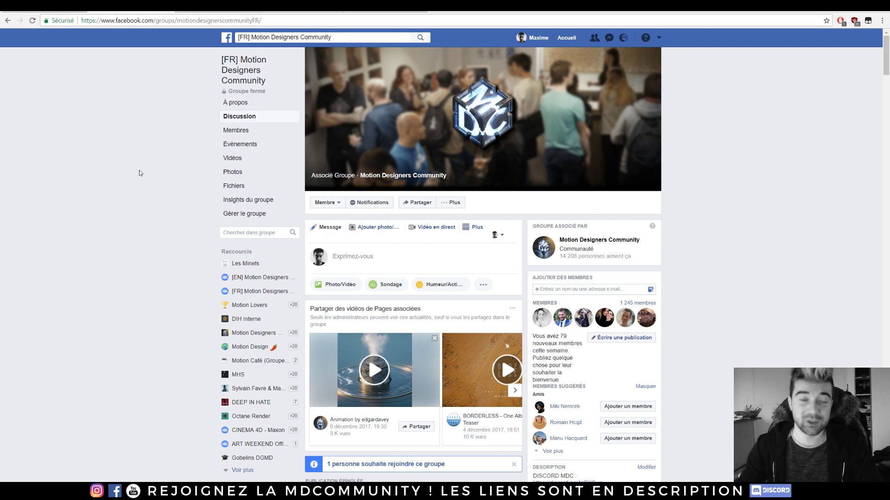
Step: Scroll down through the community channel list
scroll(139, 173, down, 4)
scroll(141, 180, down, 6)
scroll(142, 190, down, 6)
scroll(136, 180, down, 1)
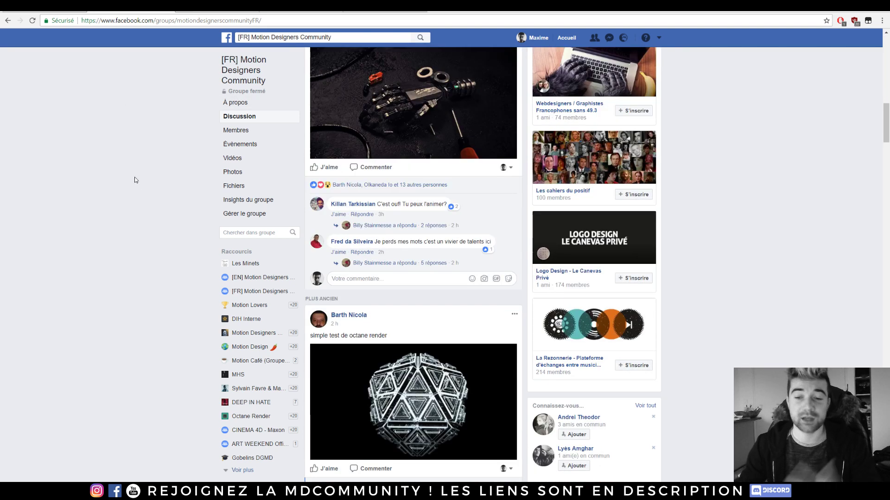
scroll(131, 174, down, 1)
scroll(132, 169, down, 4)
scroll(135, 163, down, 4)
scroll(137, 167, down, 4)
scroll(153, 170, down, 6)
scroll(167, 169, down, 7)
scroll(325, 255, down, 5)
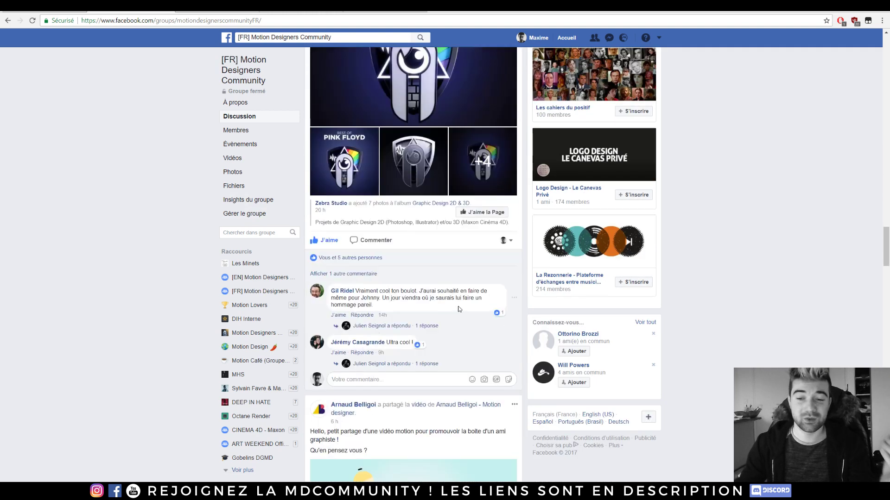
scroll(325, 278, down, 5)
scroll(121, 225, down, 6)
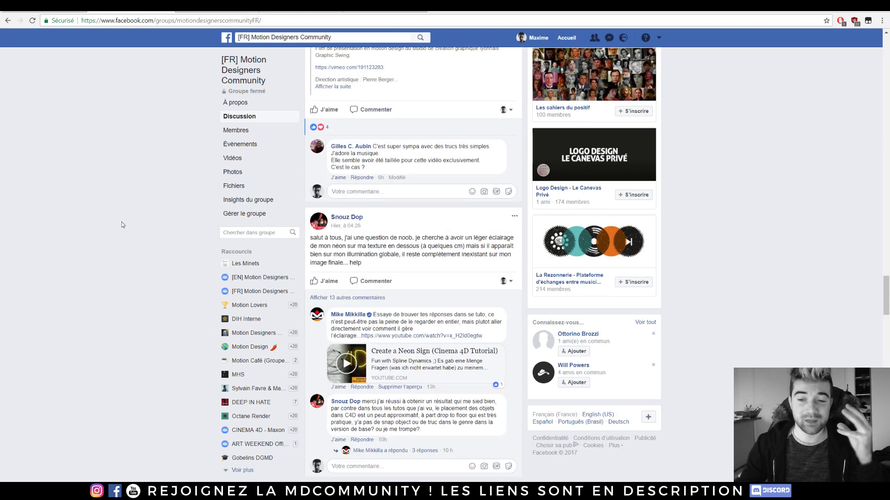
scroll(122, 223, down, 5)
scroll(123, 218, down, 5)
scroll(124, 215, down, 6)
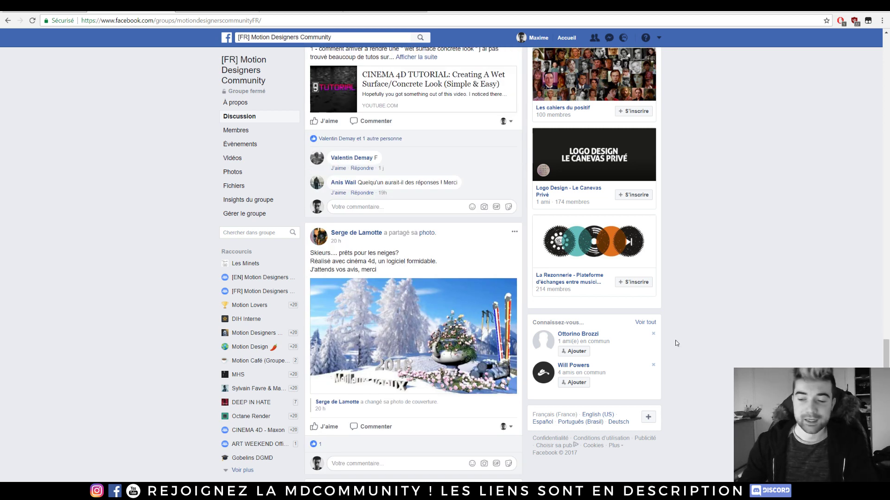
scroll(678, 347, down, 3)
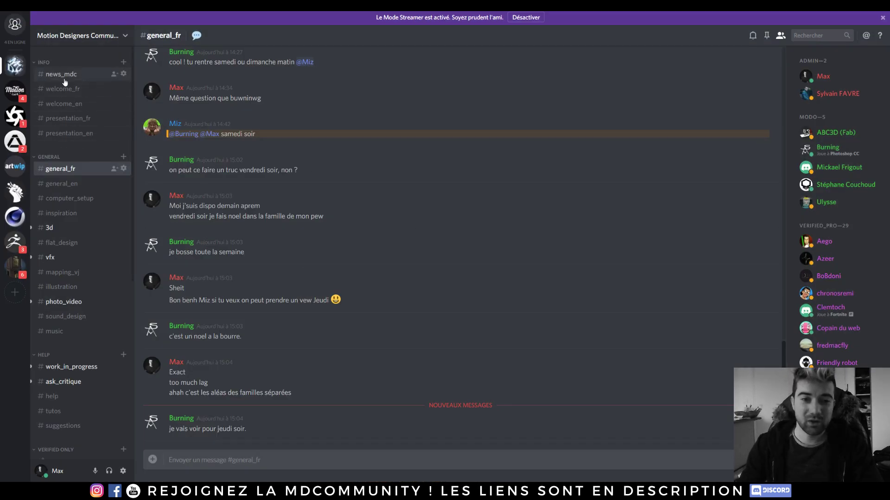
Step: Browse the news_mdc, general_en, 3d, help and jobs_offers channels, ending on general_fr
click(62, 75)
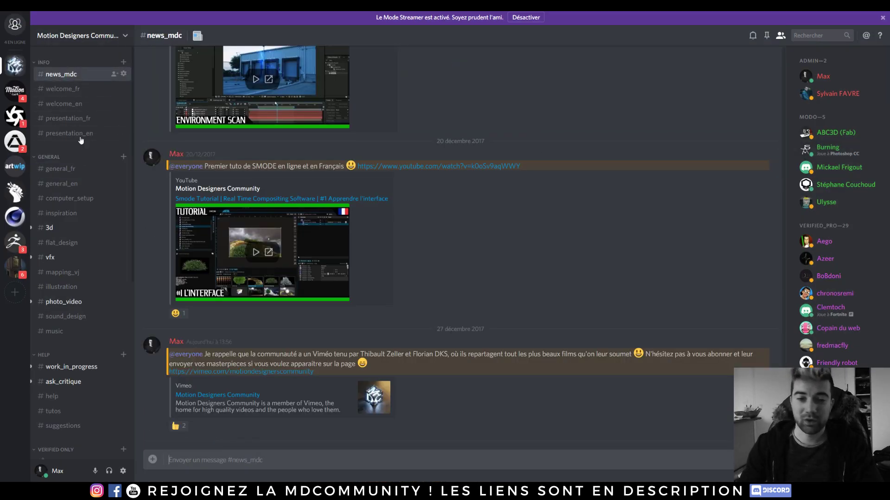
click(77, 184)
click(79, 227)
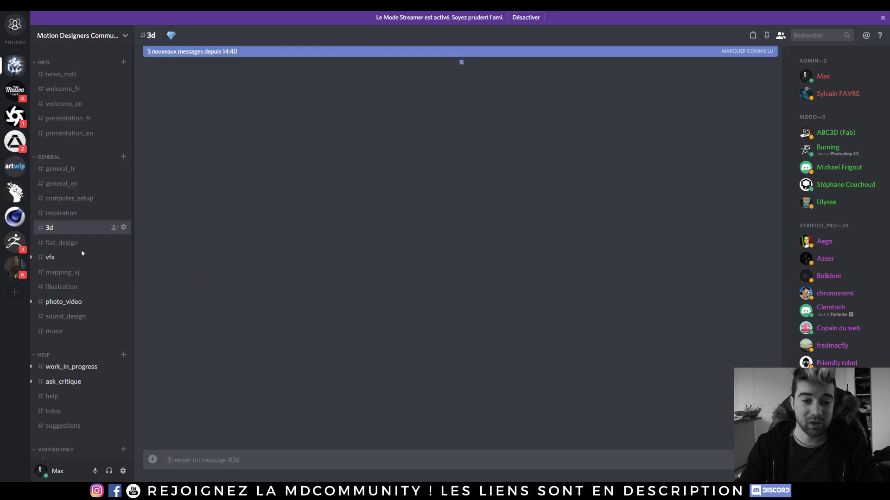
click(70, 381)
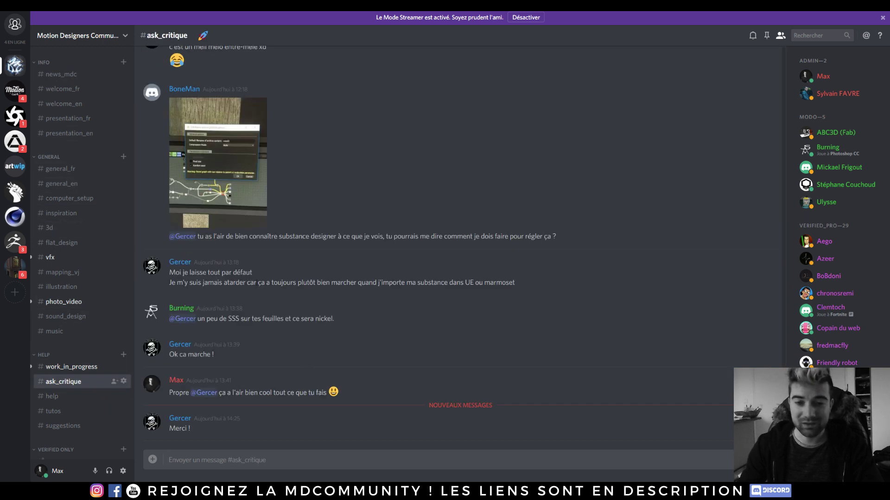
click(73, 367)
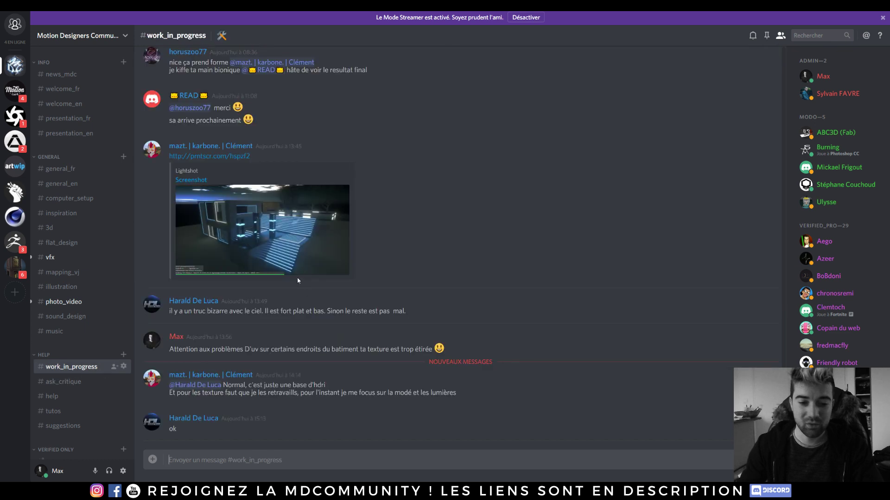
click(58, 397)
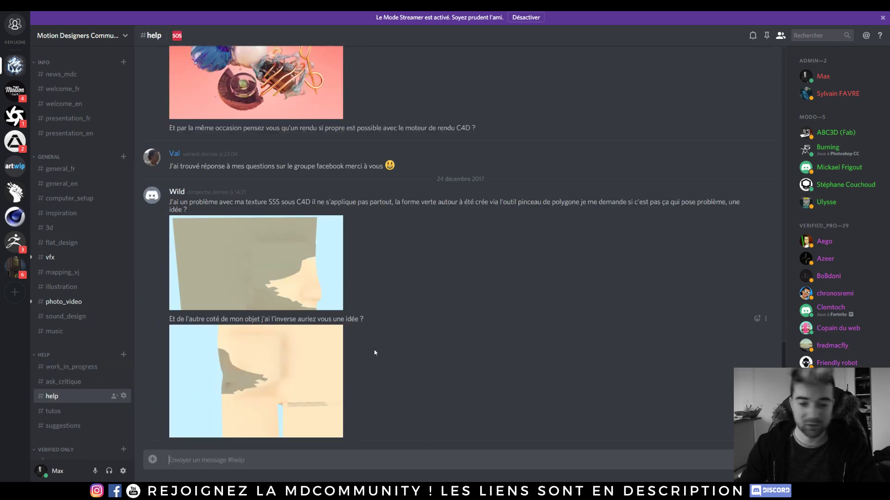
scroll(70, 353, down, 4)
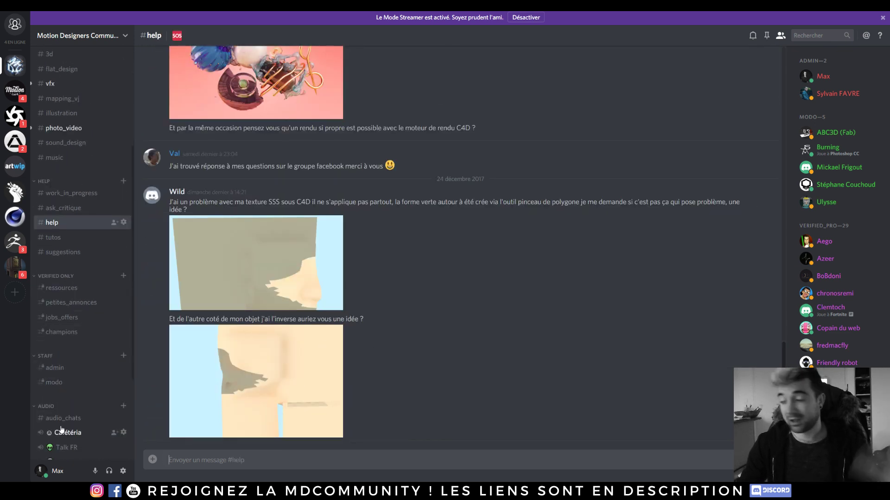
click(61, 317)
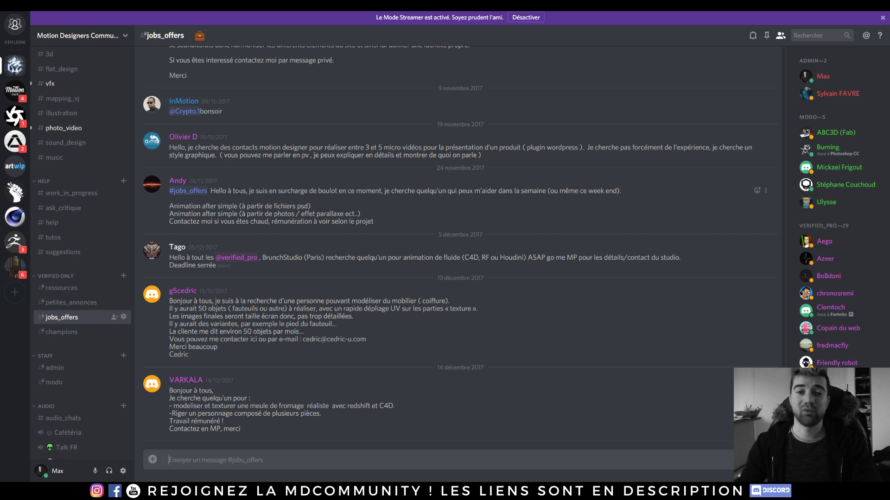
scroll(67, 167, up, 5)
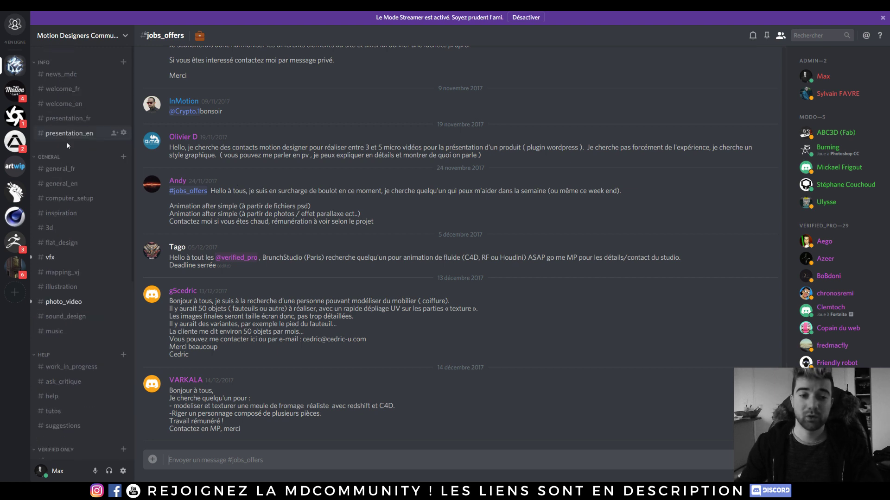
click(67, 168)
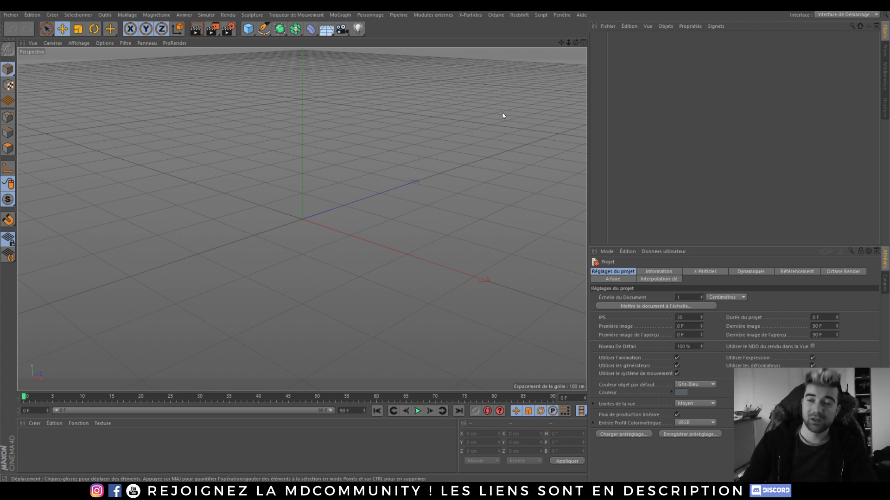
Step: Open Personnaliser les commandes and widen it to show the Type column
click(560, 15)
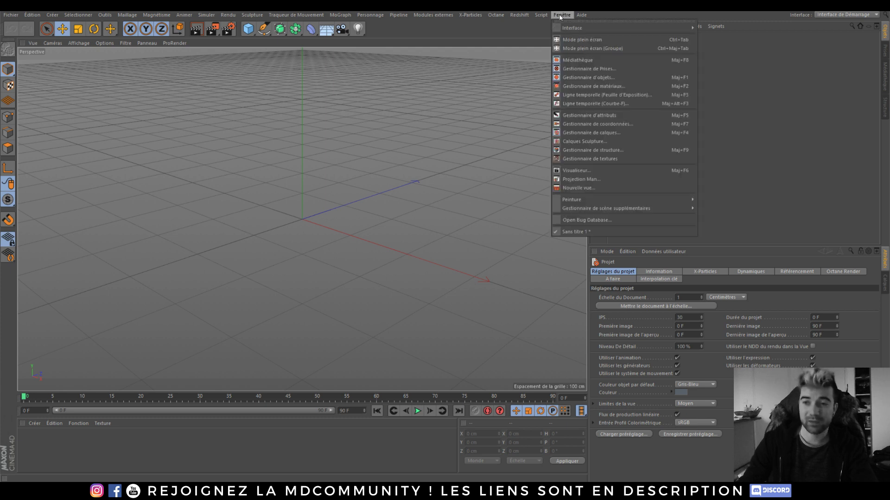
mouse_move(598, 28)
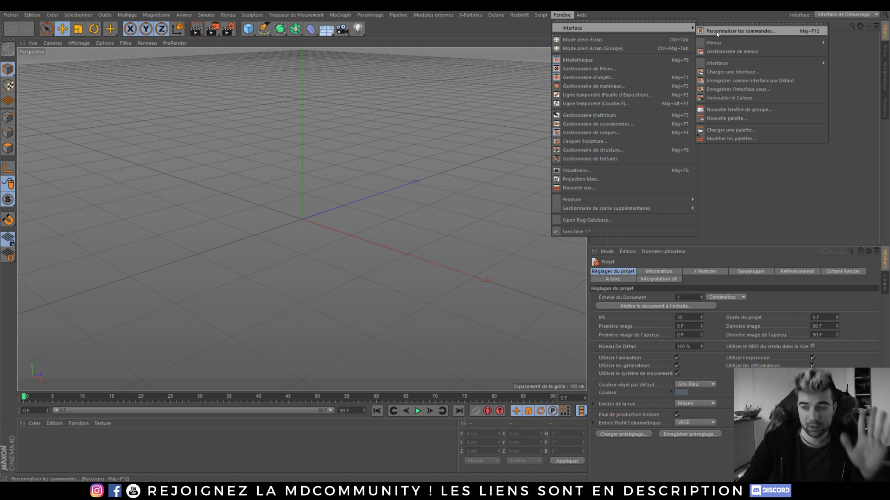
click(716, 32)
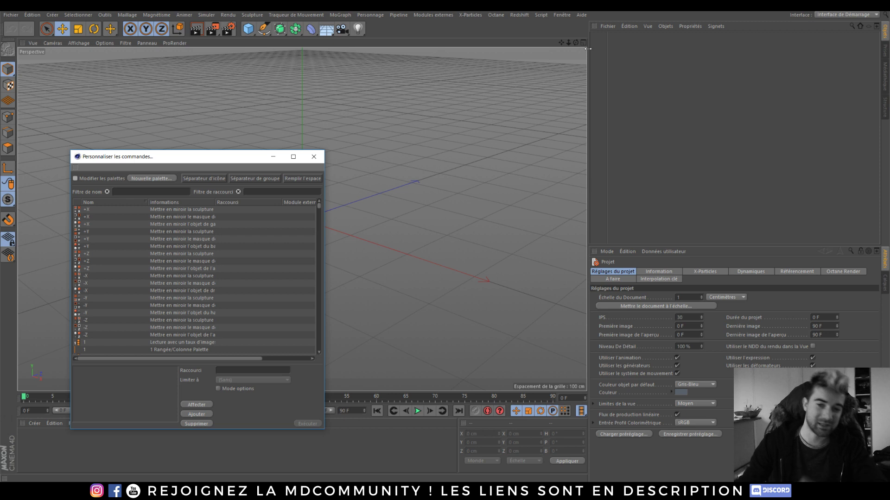
drag(329, 248, 584, 249)
drag(188, 157, 223, 71)
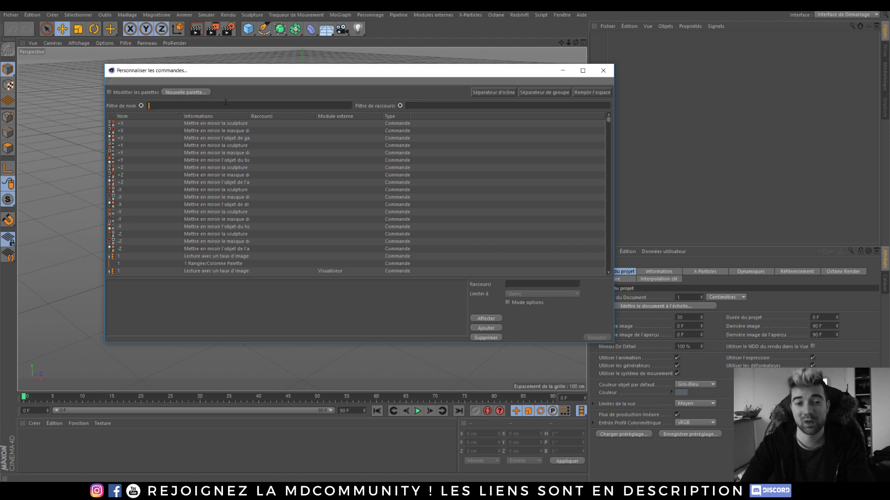
Step: Filter commands by 'réin' and place Réinitialiser PÉR on the main top palette
text(réintin)
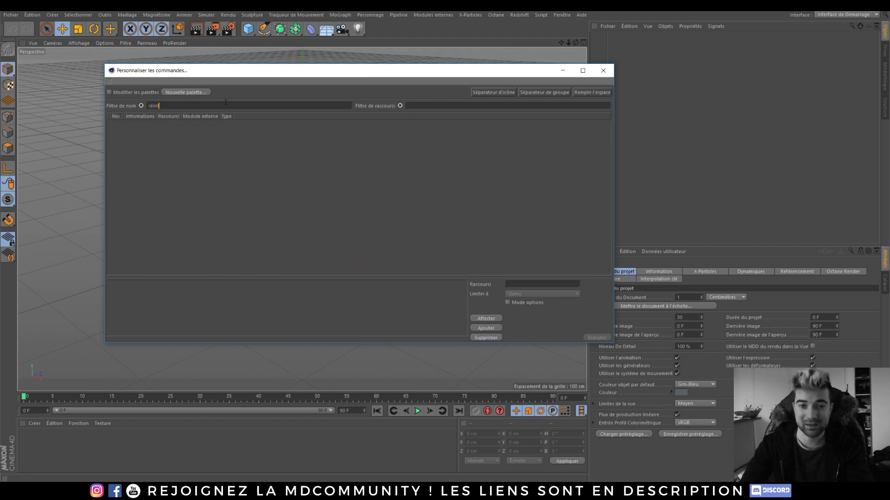
key(BackSpace)
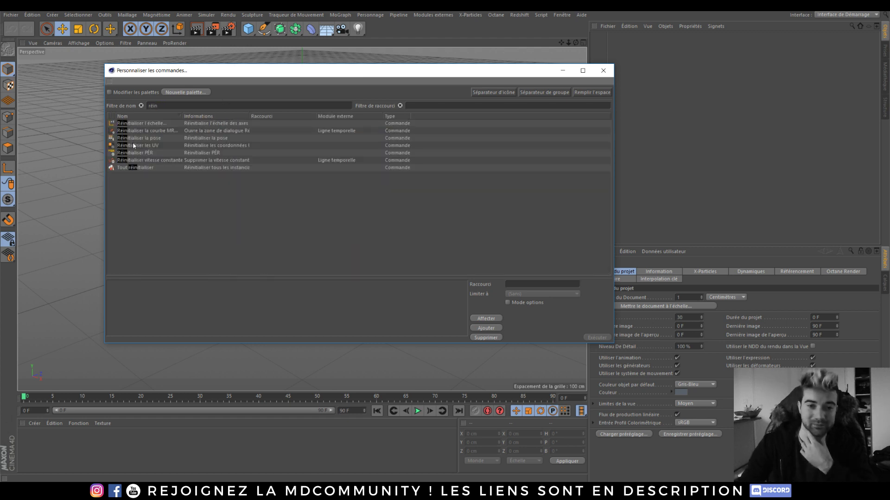
drag(140, 154, 552, 46)
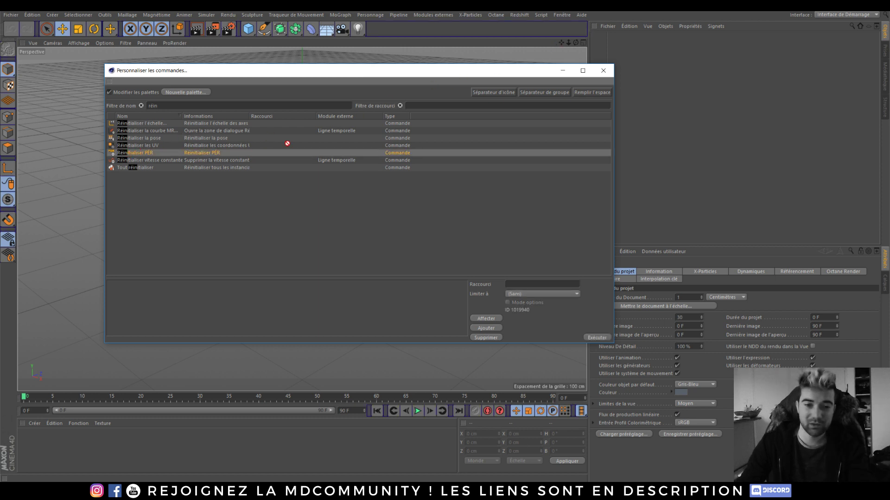
drag(553, 41, 520, 32)
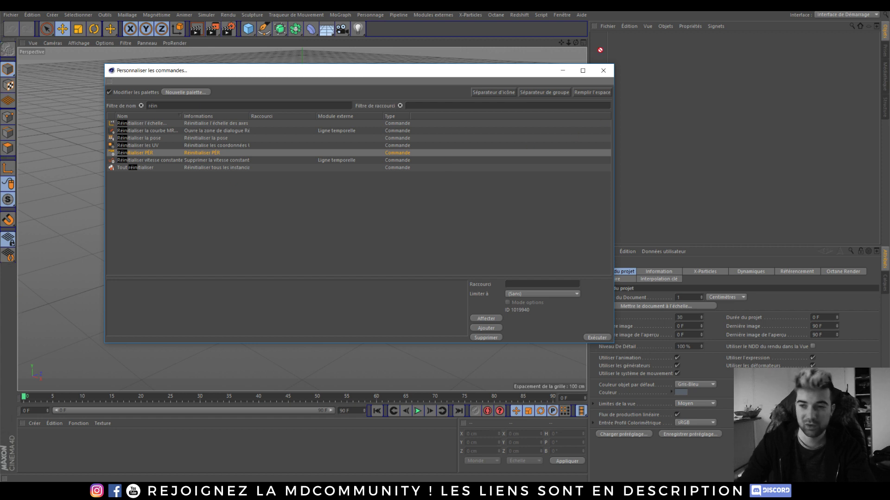
drag(565, 30, 566, 30)
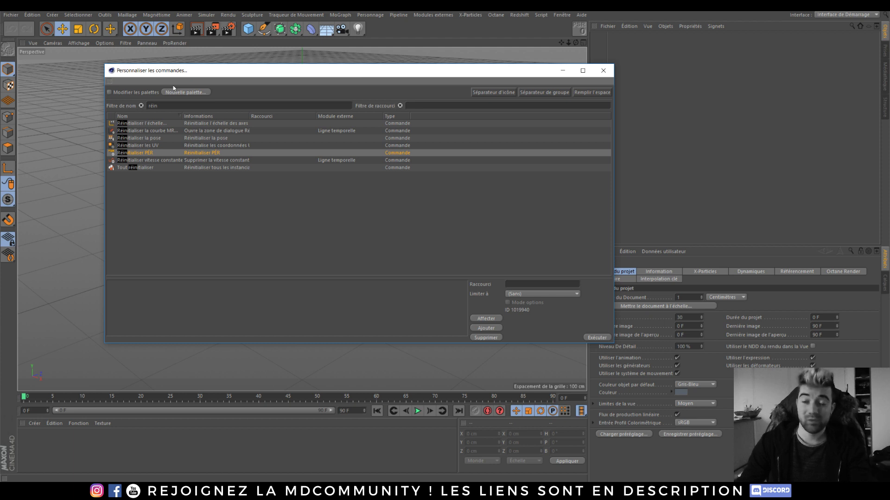
click(110, 92)
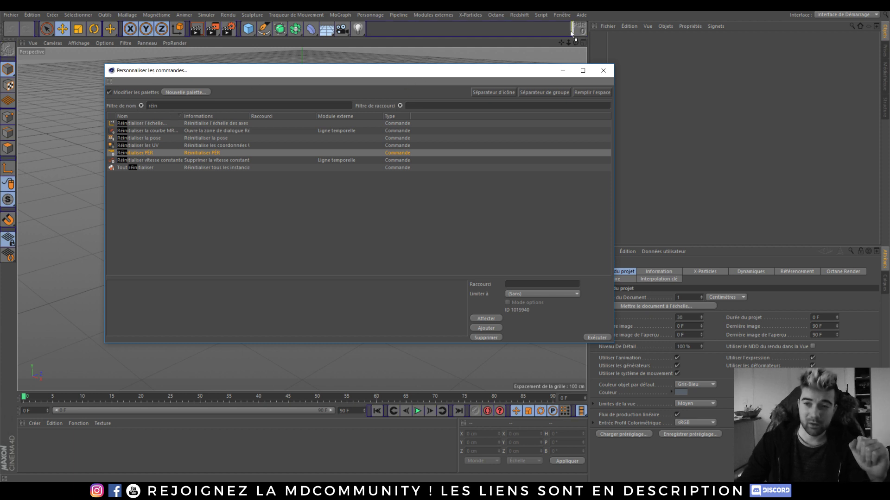
click(110, 92)
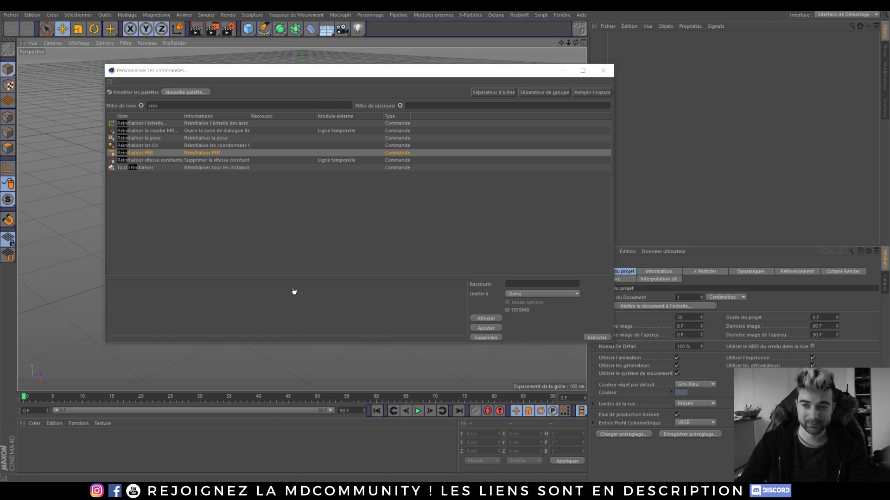
Step: Create a new floating palette and drag Réinitialiser PÉR into it
click(110, 92)
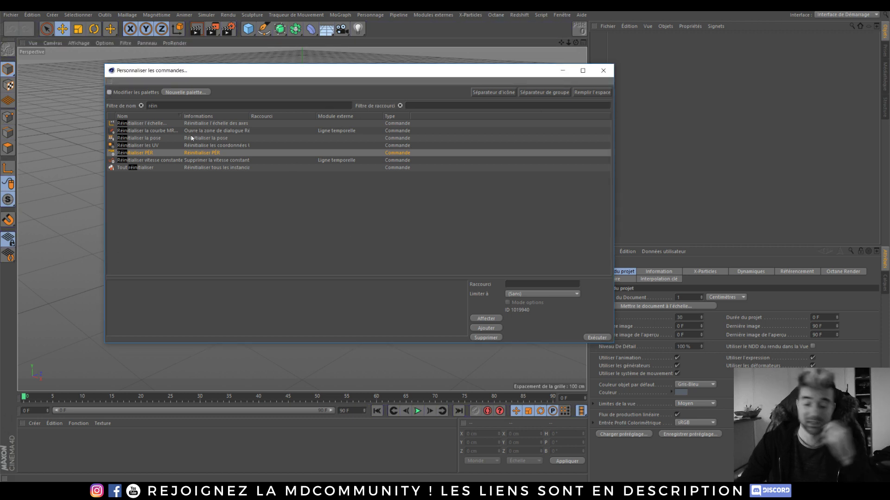
click(185, 92)
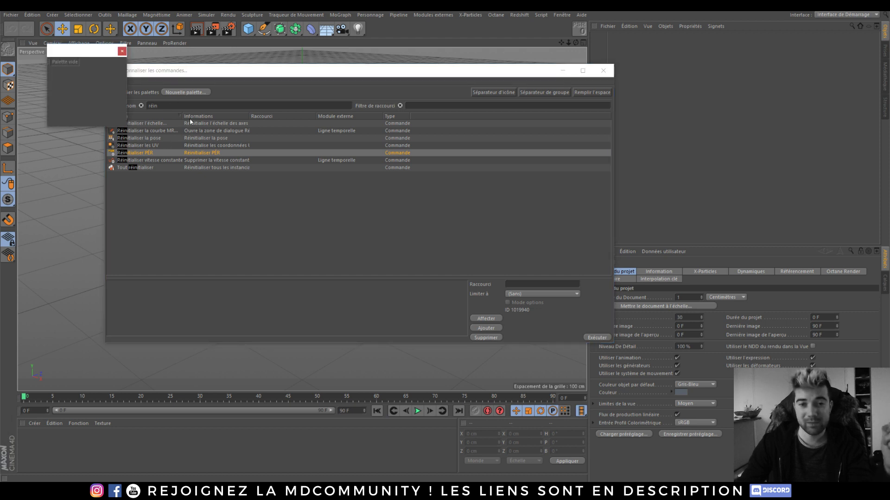
drag(79, 52, 334, 131)
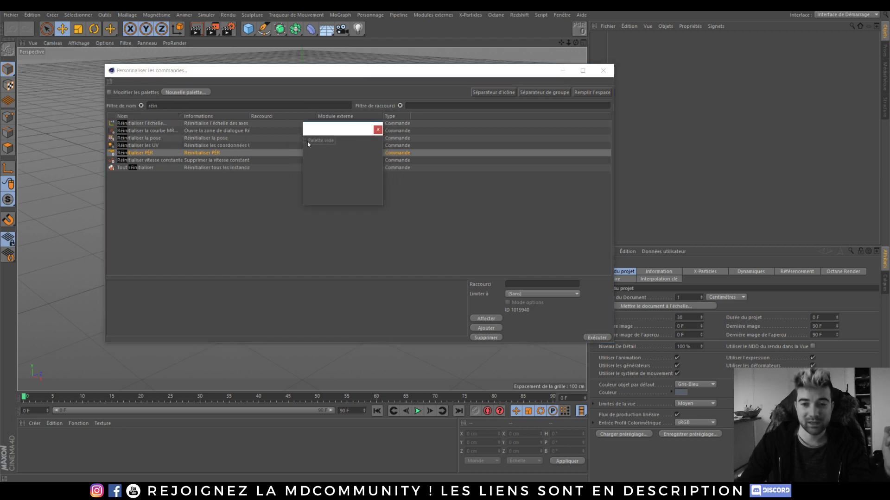
mouse_move(129, 151)
mouse_down()
mouse_move(262, 154)
mouse_move(144, 155)
mouse_move(67, 54)
mouse_up()
Step: Move and close the small reset palette, then widen the object and attribute managers
click(179, 95)
mouse_move(433, 67)
mouse_down()
mouse_move(298, 142)
mouse_move(318, 160)
mouse_move(290, 153)
mouse_up()
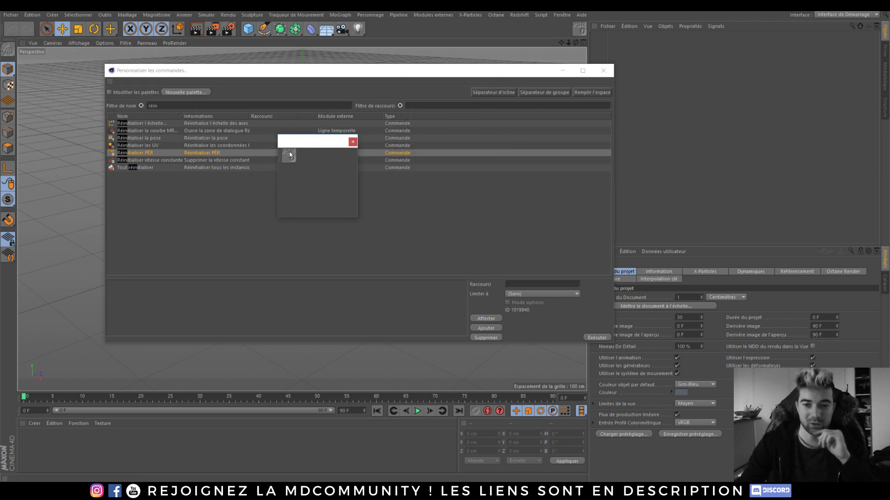
click(353, 143)
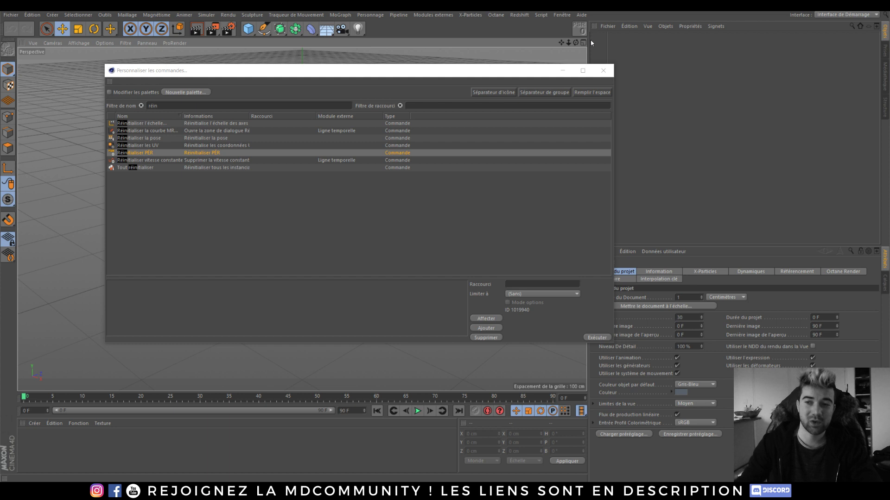
drag(587, 44, 529, 40)
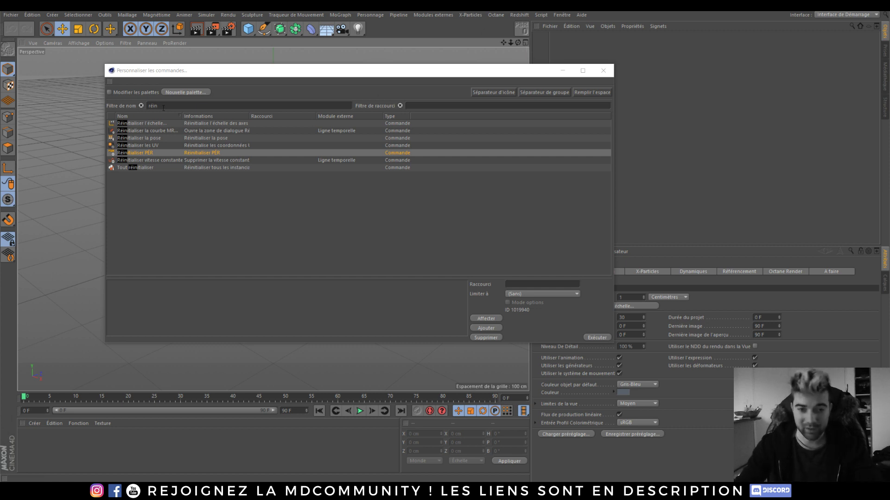
Step: Filter commands by 'axes' and add Centre des axes as a top toolbar button
click(141, 105)
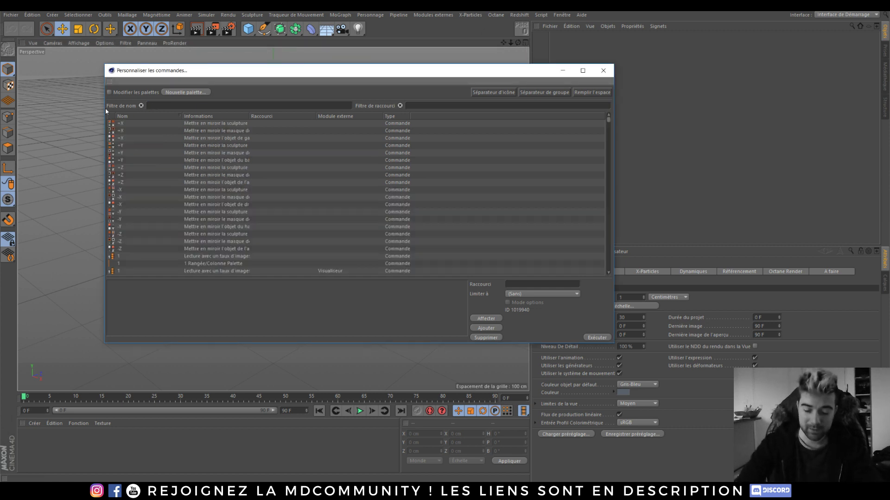
text(axes)
drag(115, 155, 122, 152)
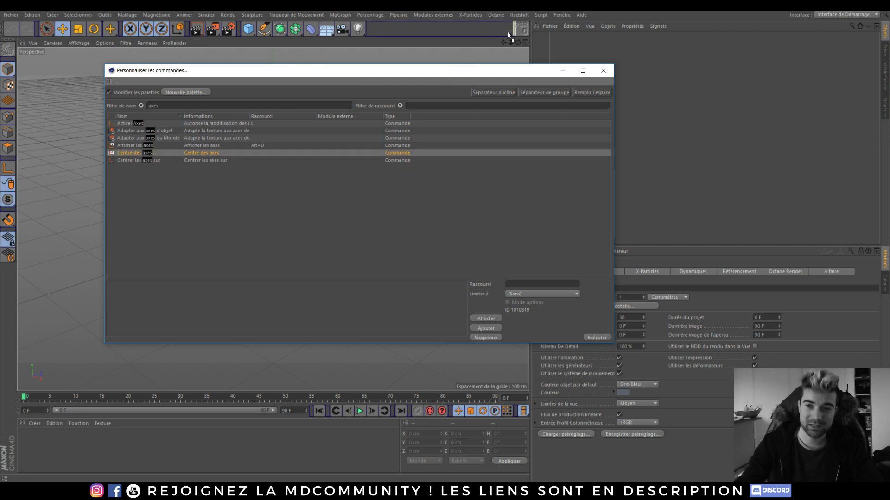
drag(507, 32, 514, 30)
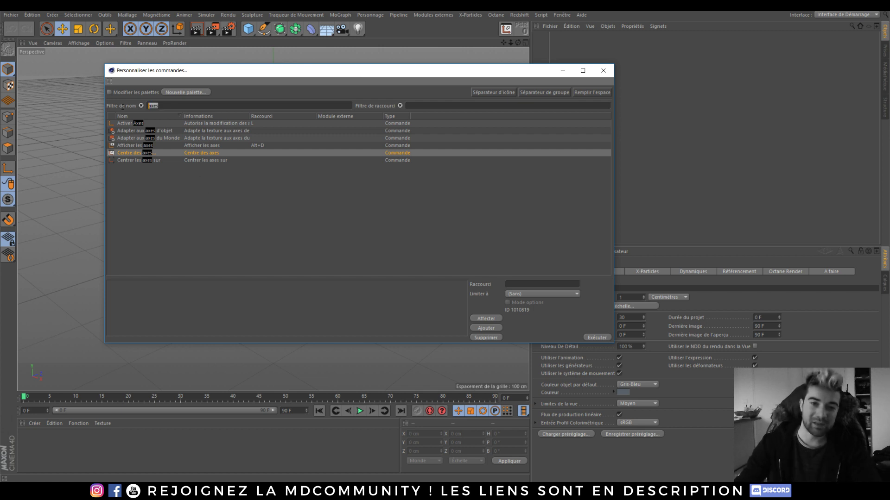
Step: Filter commands by 'magic' and add MagicSolo as a top toolbar button
key(BackSpace)
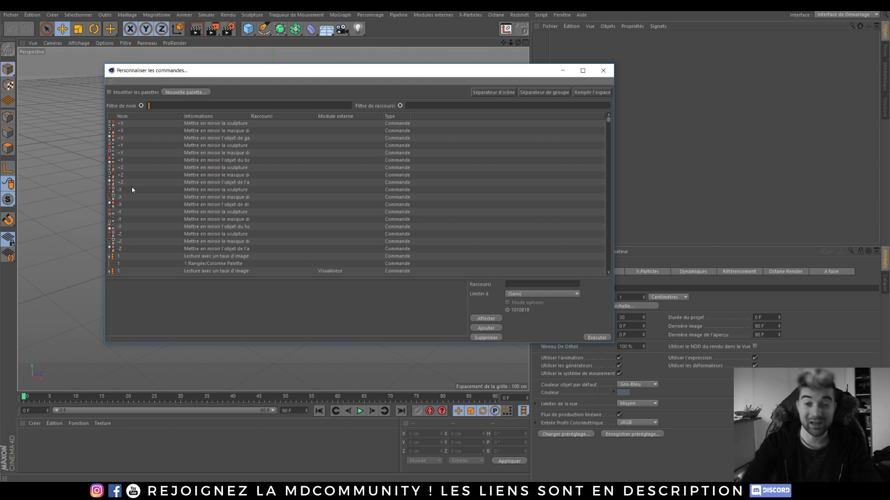
text(magic)
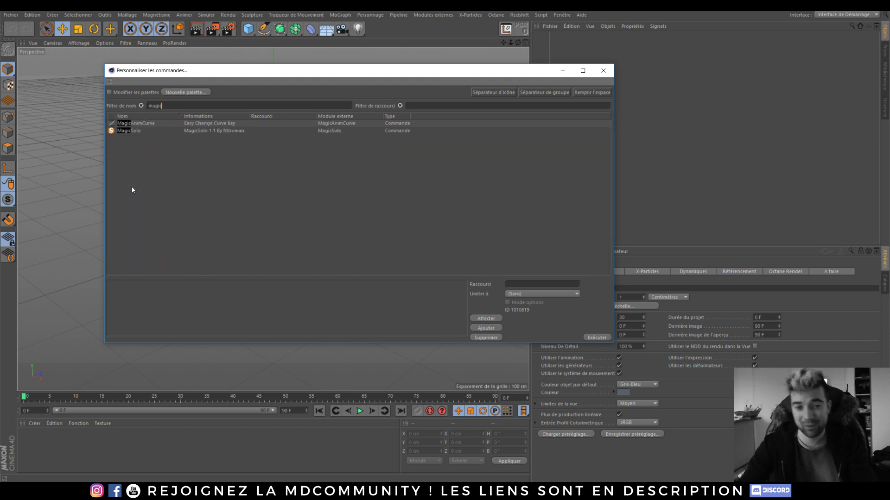
drag(124, 133, 409, 105)
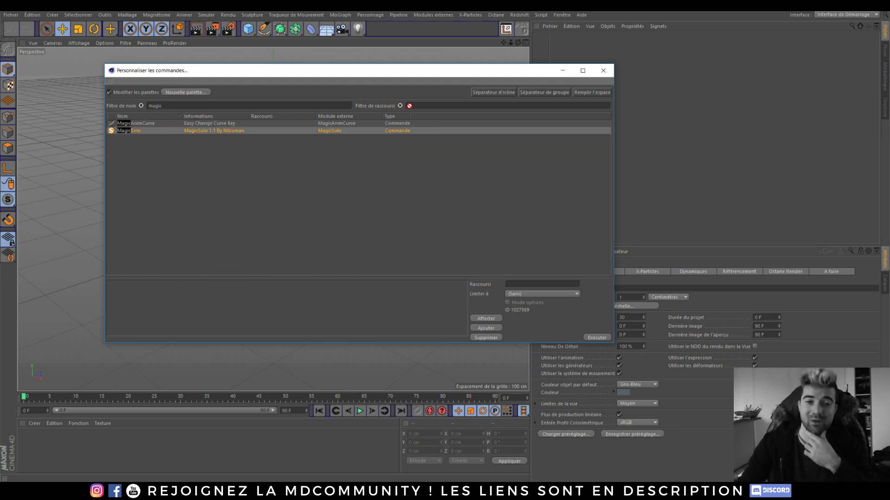
drag(504, 35, 496, 30)
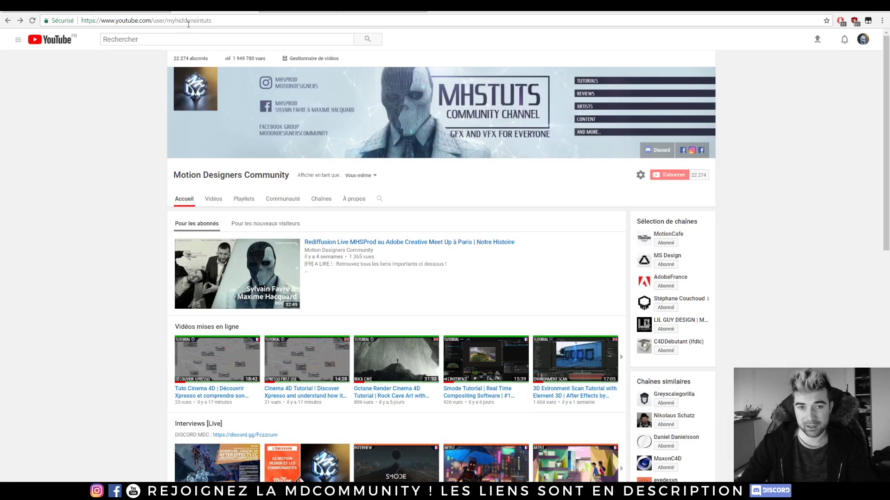
Step: Search 'magic solo download' and open the nitro4d Magic Solo page
click(188, 22)
text(magic solo download)
key(Return)
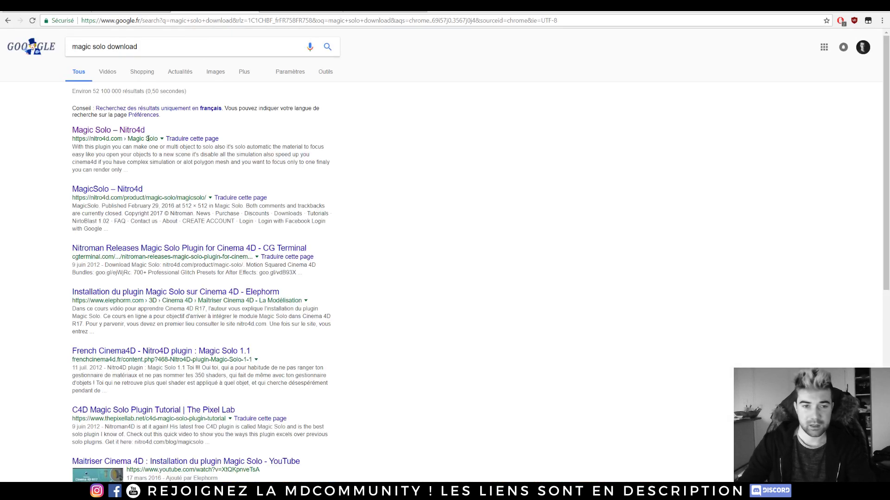
click(100, 132)
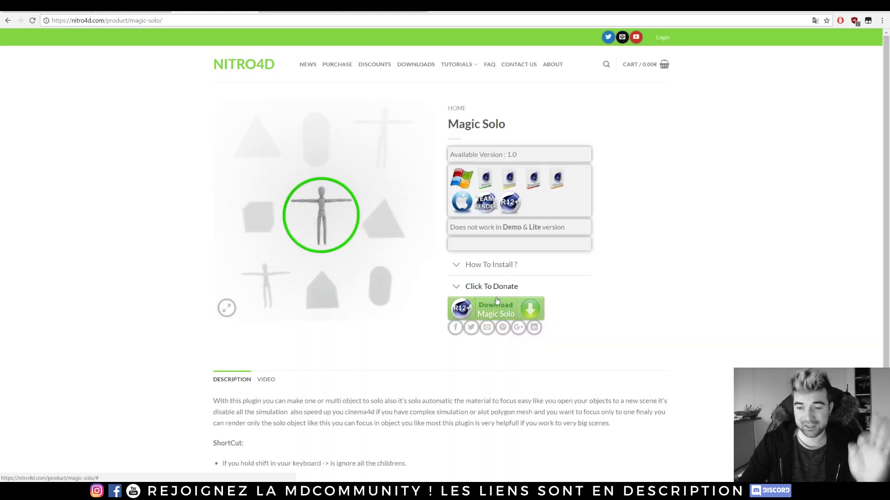
Step: Request the Magic Solo download and dismiss the Save As prompt
click(514, 311)
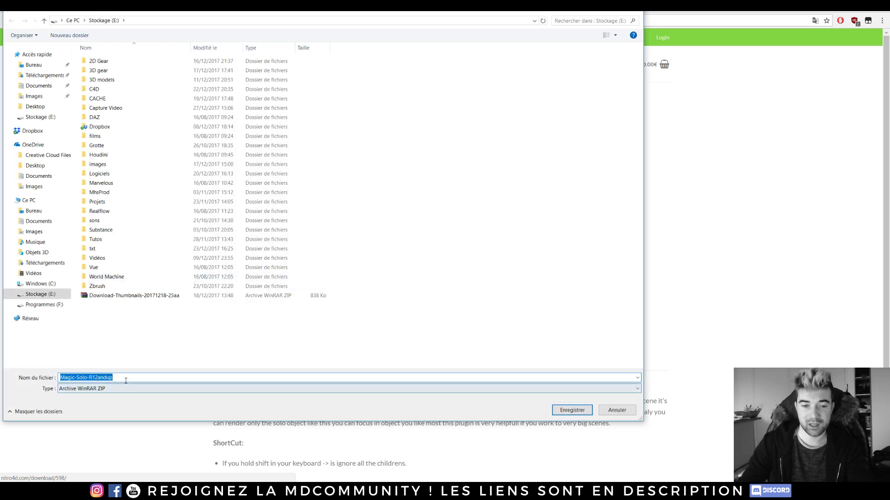
click(127, 377)
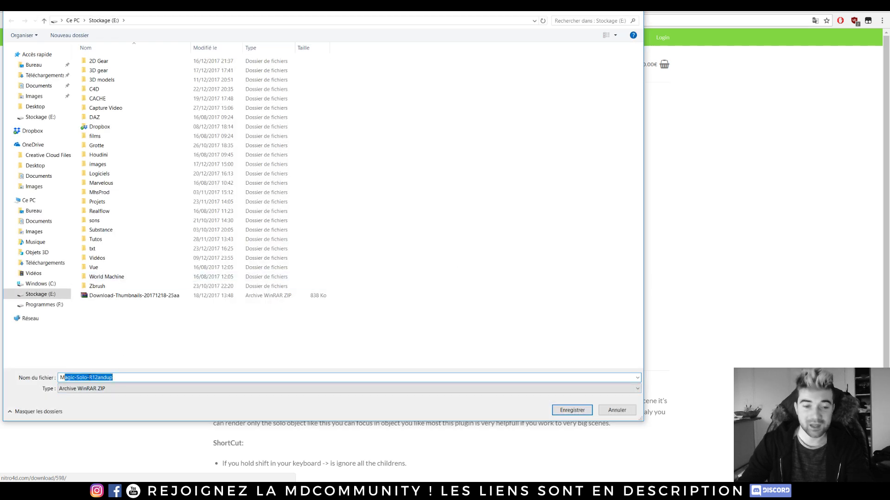
click(627, 9)
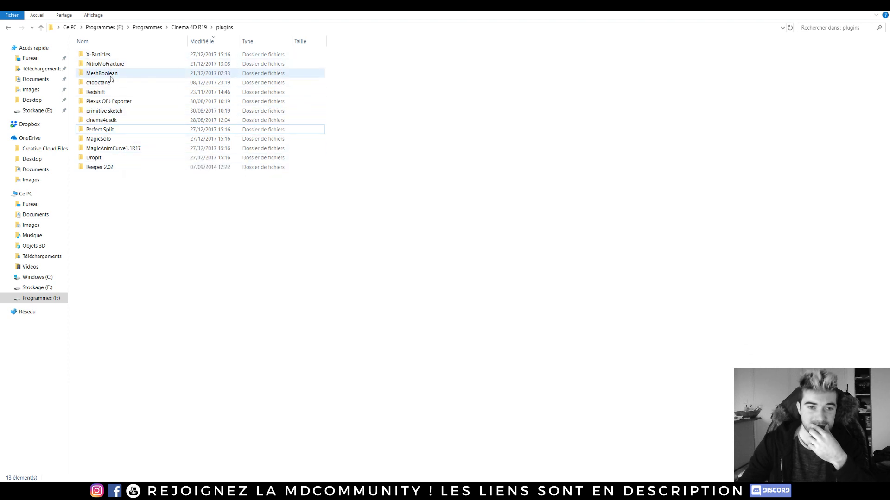
Step: Browse to the Cinema 4D R19 plugins folder and select the MagicSolo folder
click(107, 141)
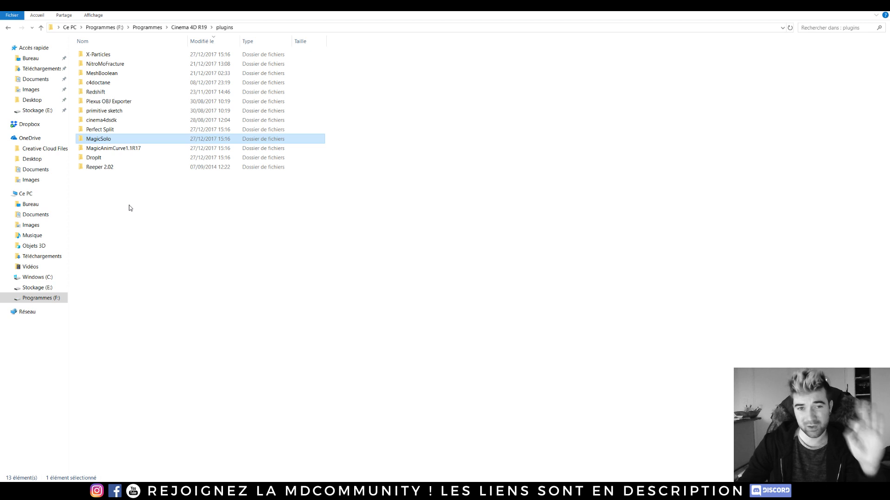
click(196, 27)
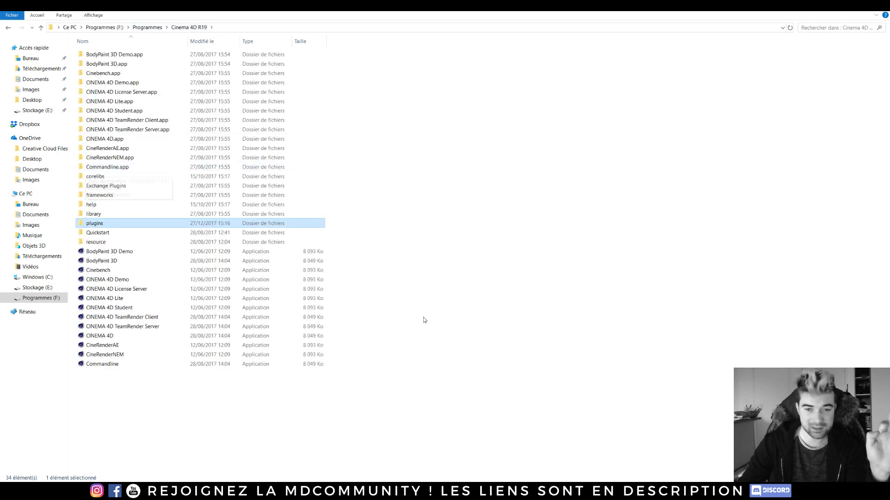
click(99, 224)
double_click(99, 224)
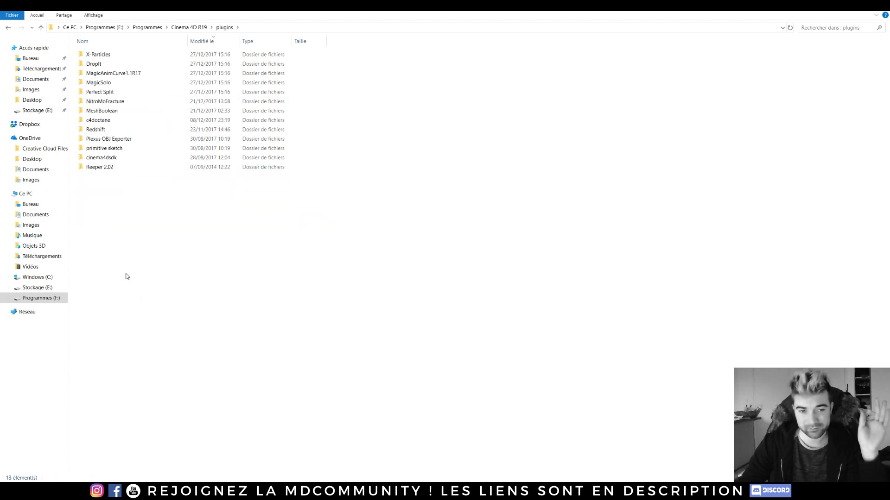
click(95, 83)
click(161, 215)
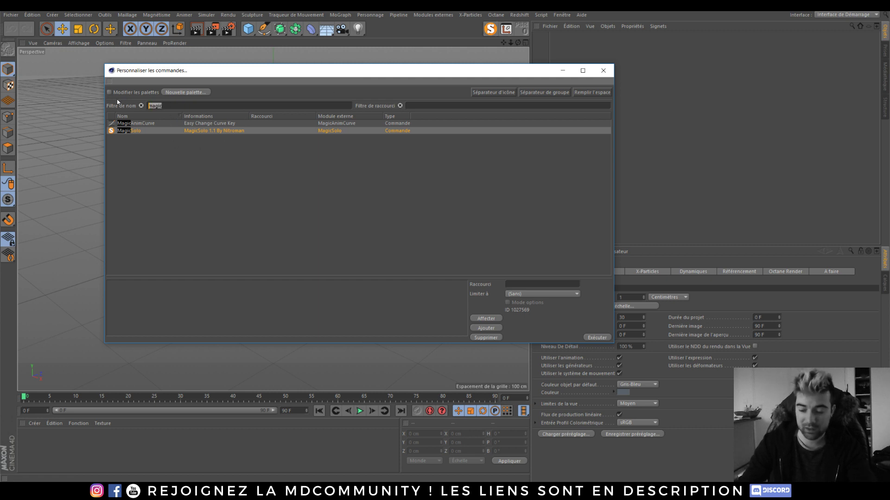
Step: Filter commands by 'drop' and drag Drop it! onto the top toolbar
text(drop)
drag(124, 123, 475, 27)
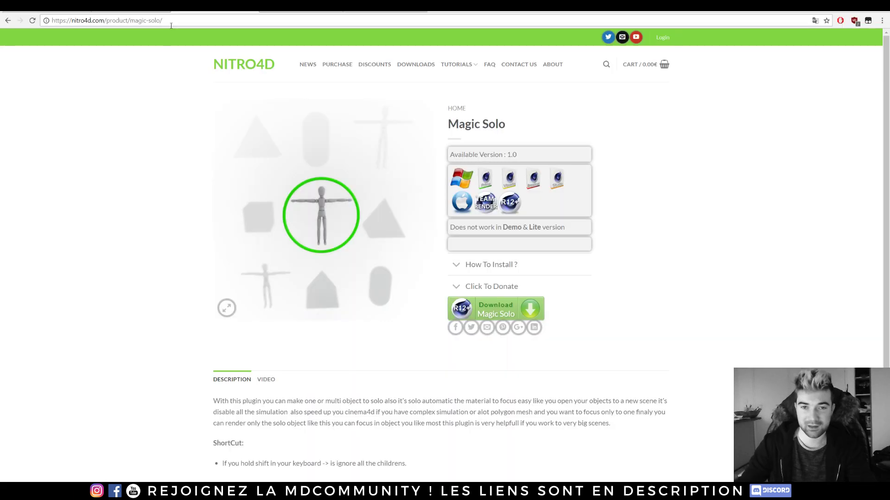
Step: Search Google for 'drop it download'
click(158, 23)
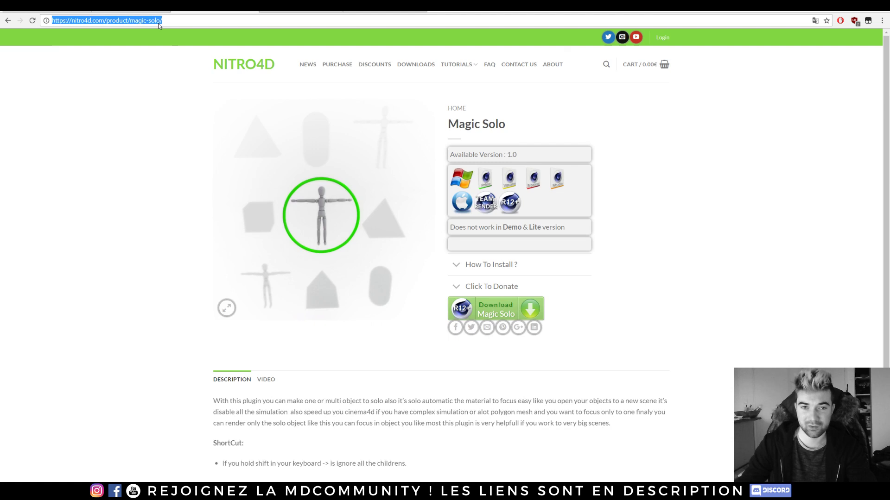
text(drop it f)
key(BackSpace)
text(download)
key(Return)
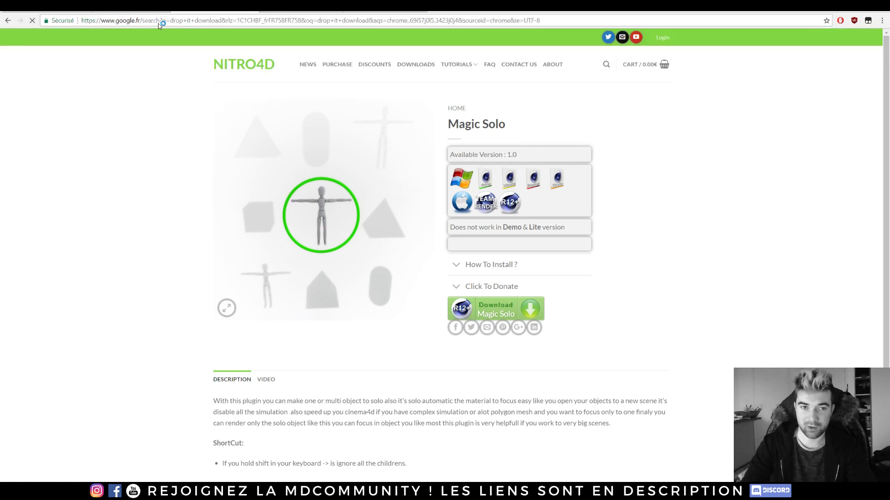
Step: Refine the query for Cinema 4D, open Renderosity's Drop It! v1.0 page and download it
click(146, 43)
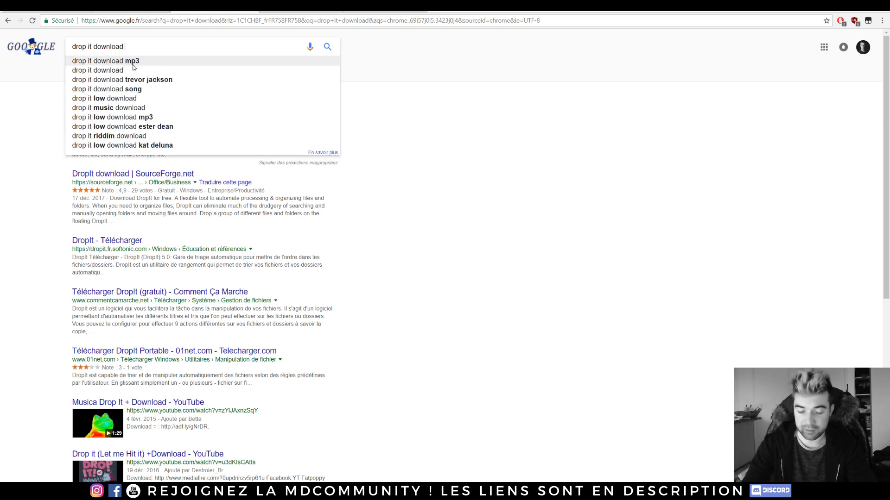
text(cinema 4)
text(d)
key(Return)
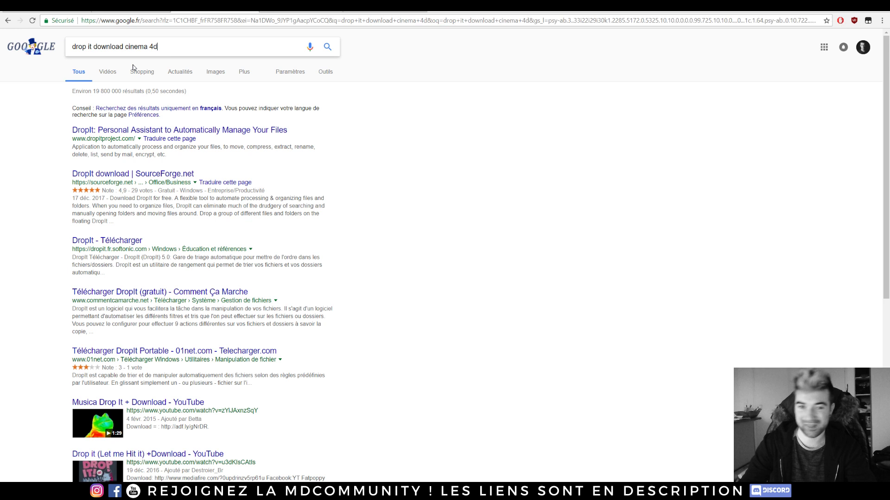
click(150, 131)
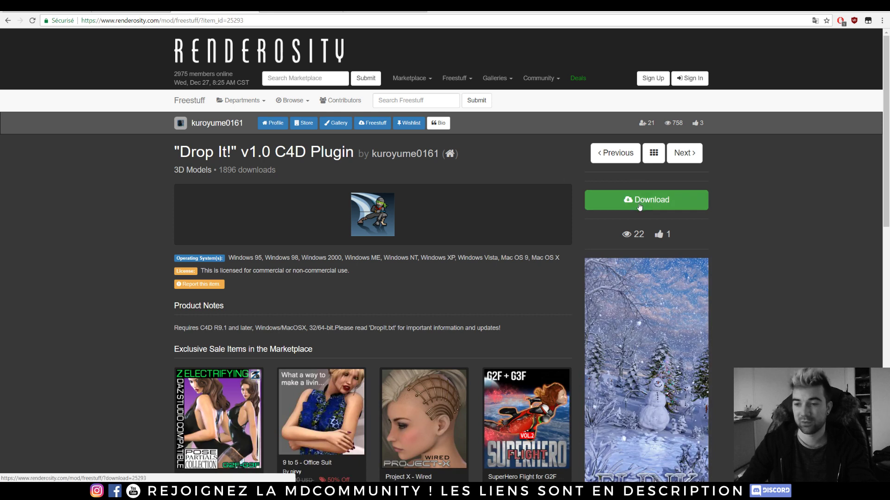
click(640, 206)
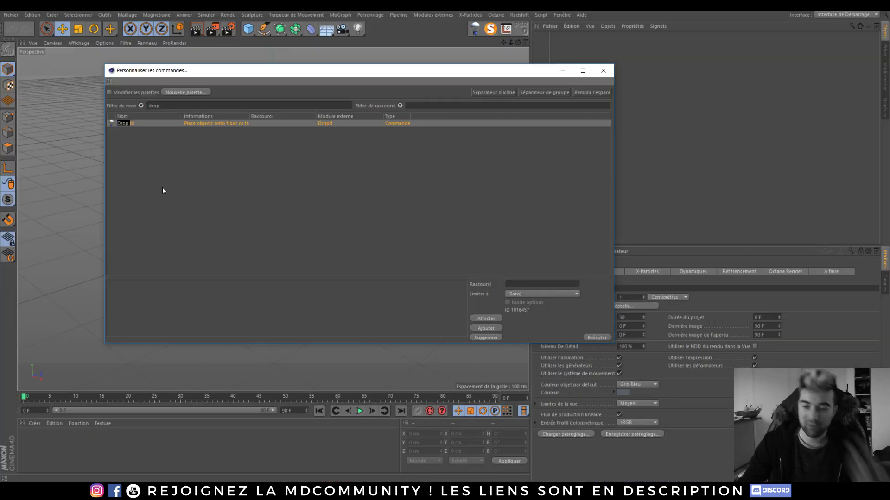
Step: Filter commands by 'perfect' and add Perfect Split as a toolbar button
double_click(177, 106)
text(p)
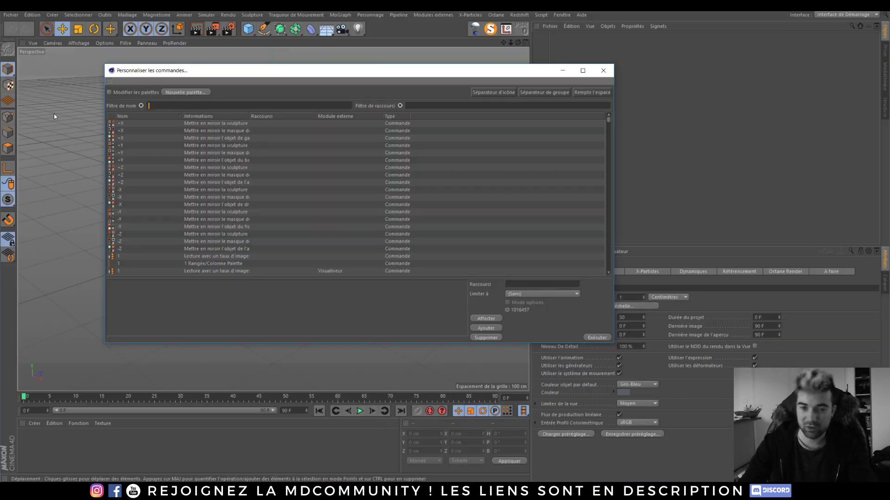
text(erfect)
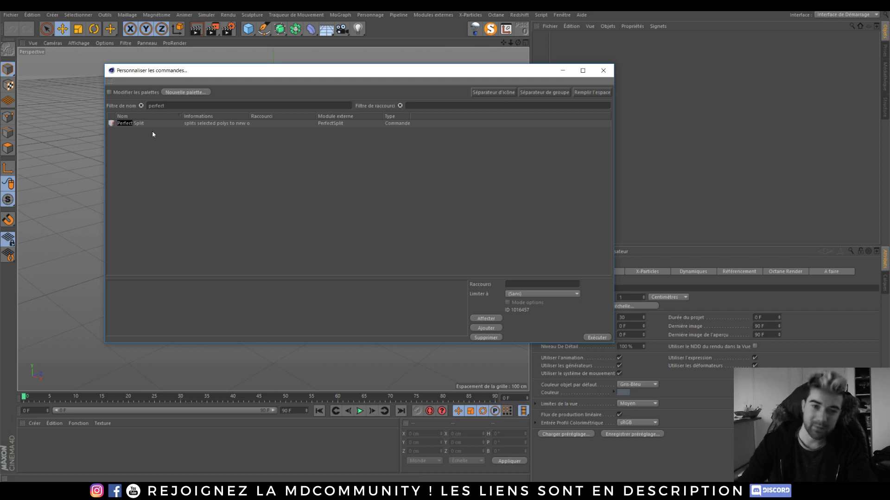
drag(143, 123, 465, 61)
drag(465, 29, 465, 29)
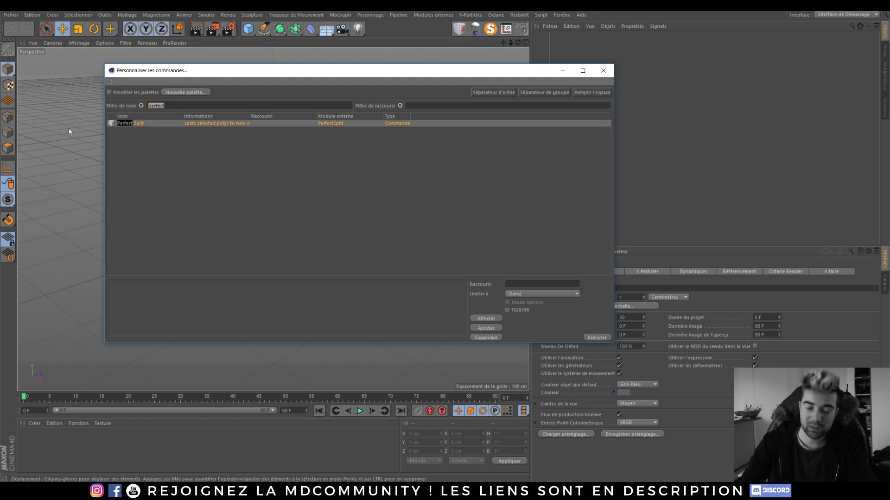
Step: Filter by 'magic' and add MagicAnimCurve with a separator to the left palette
key(BackSpace)
key(BackSpace)
key(BackSpace)
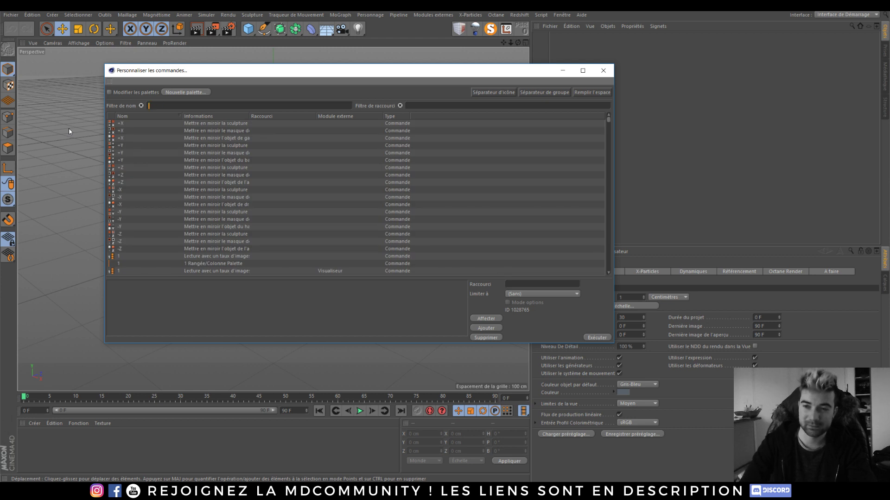
text(maf)
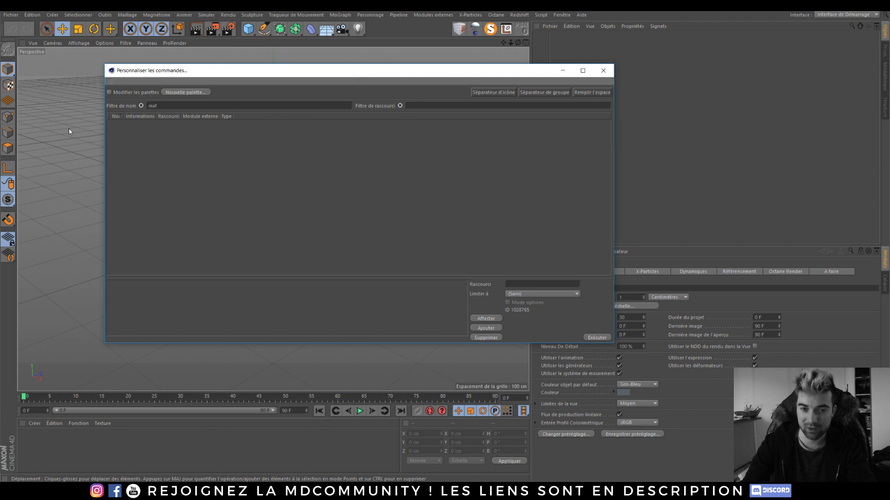
key(BackSpace)
key(BackSpace)
text(n)
key(BackSpace)
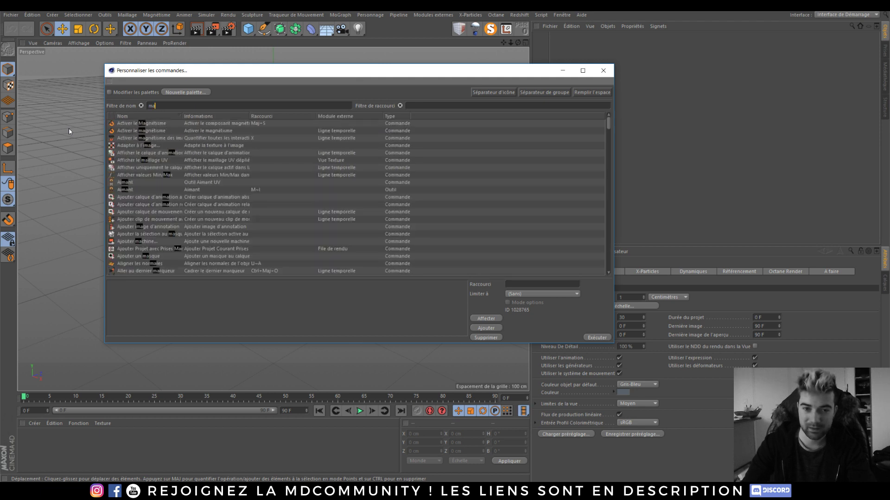
text(gic)
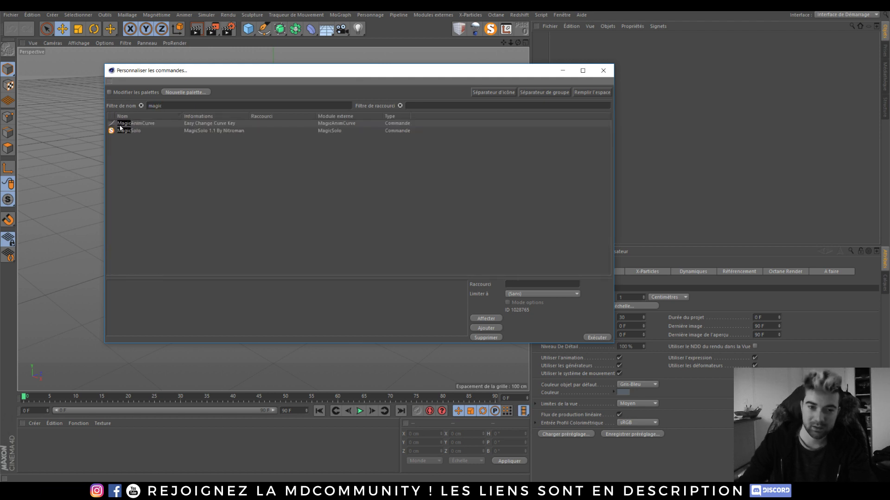
mouse_move(121, 125)
mouse_down()
mouse_move(3, 261)
mouse_move(9, 268)
mouse_up()
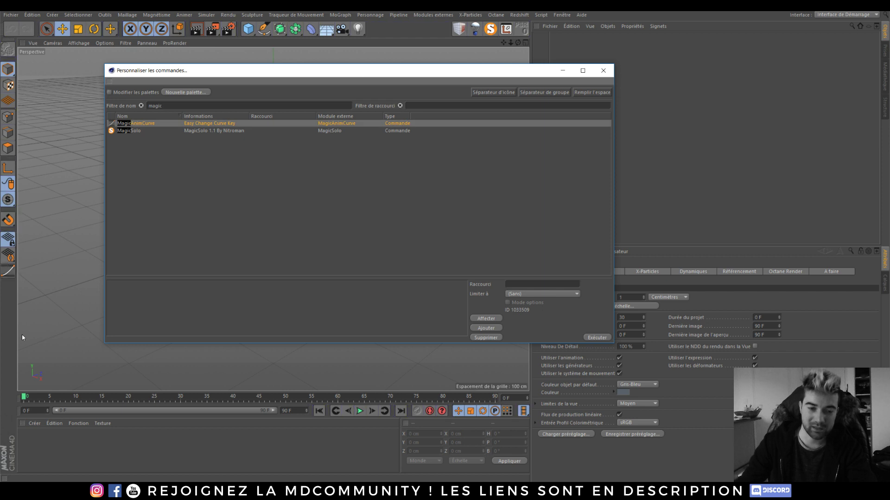
drag(487, 92, 143, 217)
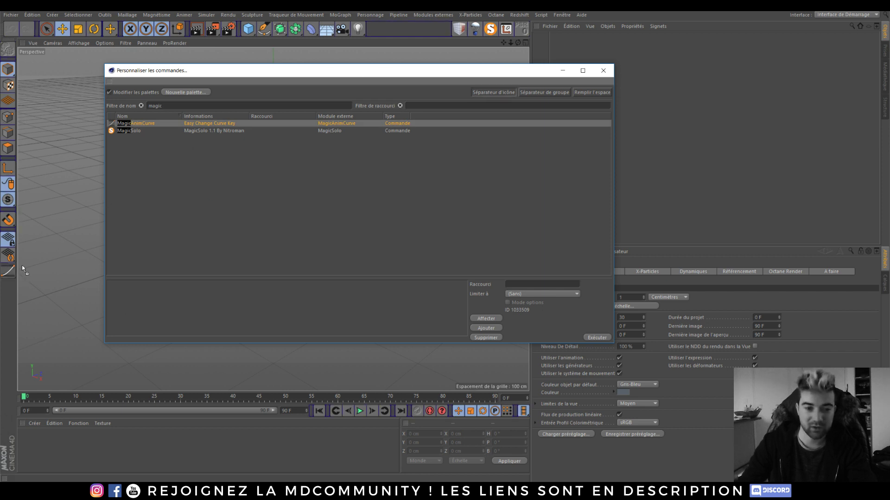
drag(10, 267, 10, 268)
mouse_move(503, 96)
mouse_down()
mouse_move(8, 241)
mouse_move(9, 270)
mouse_up()
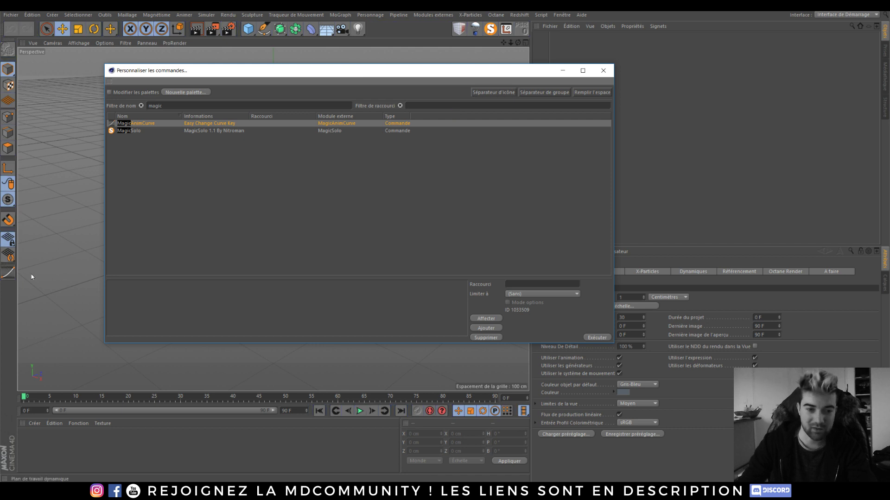
drag(500, 122, 8, 270)
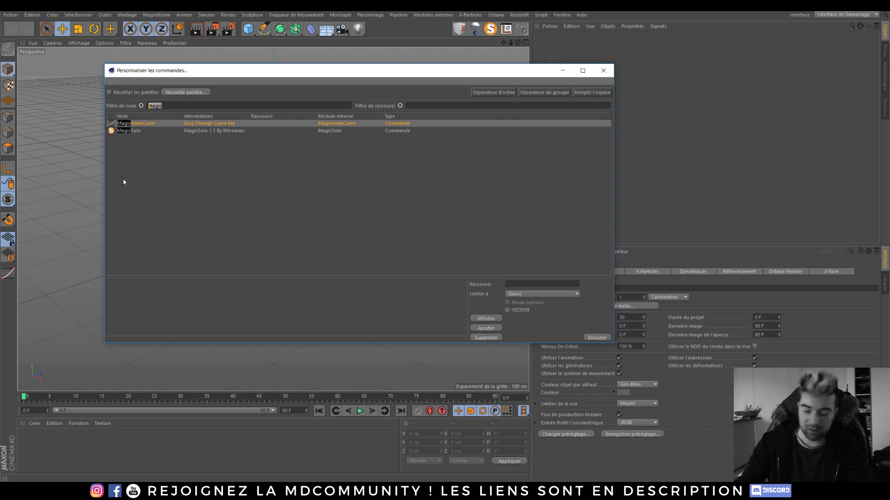
Step: Filter by 'primi', add Primitive Sketch to the palette, and close the customisation window
key(BackSpace)
text(p)
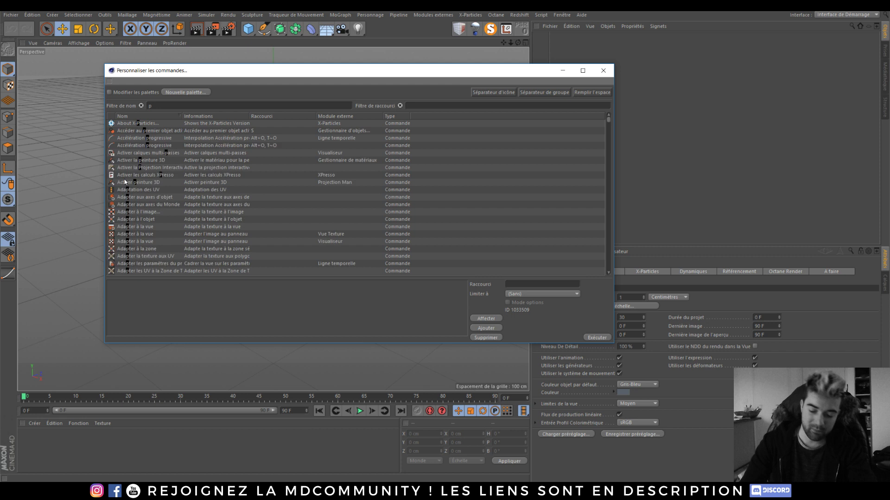
text(rimiti)
drag(124, 127, 21, 274)
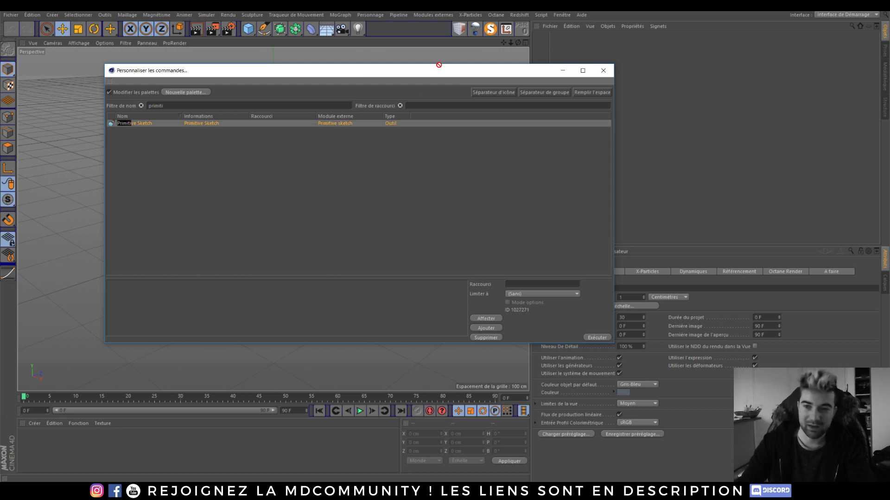
drag(4, 281, 7, 287)
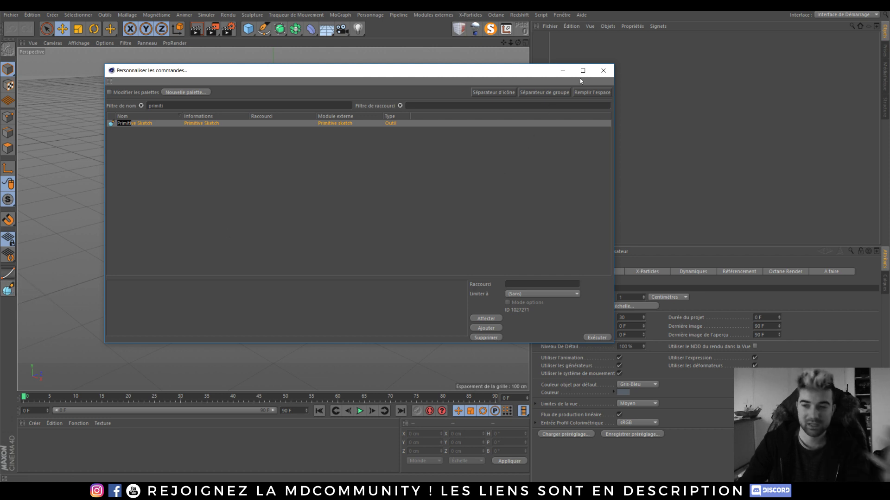
click(602, 70)
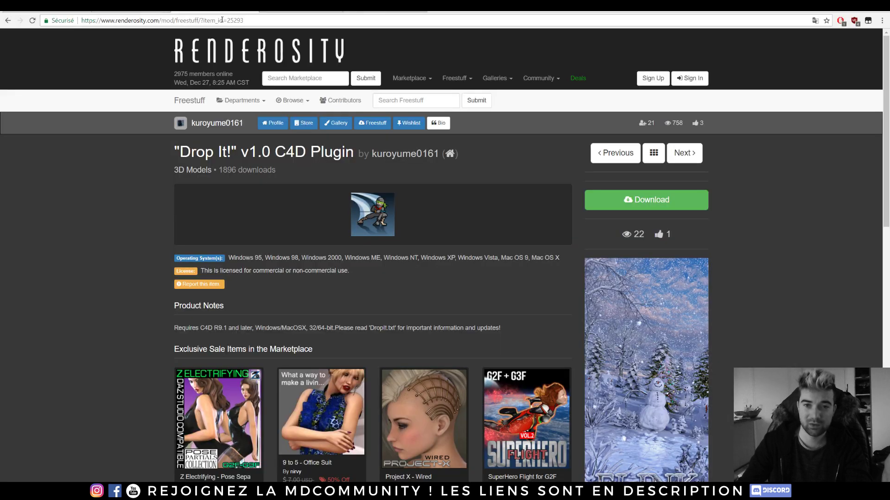
Step: Go to nitro4d and open its Downloads page
click(222, 19)
text(nitro4d)
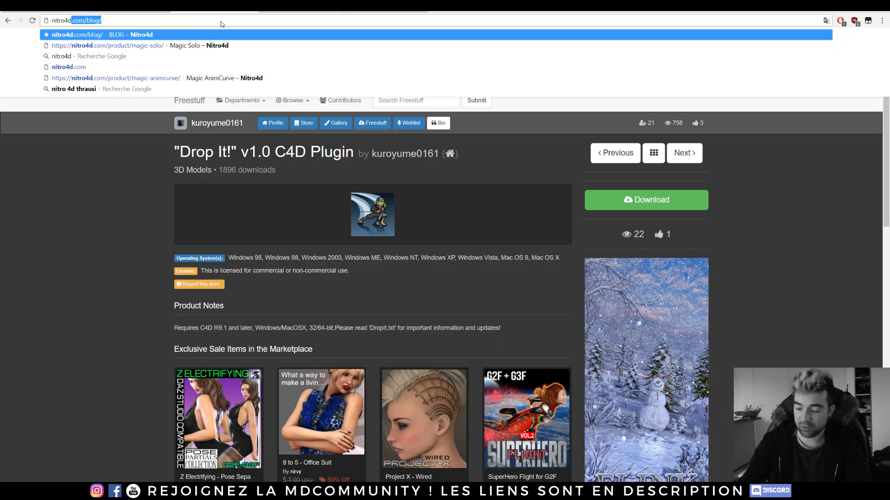
key(Return)
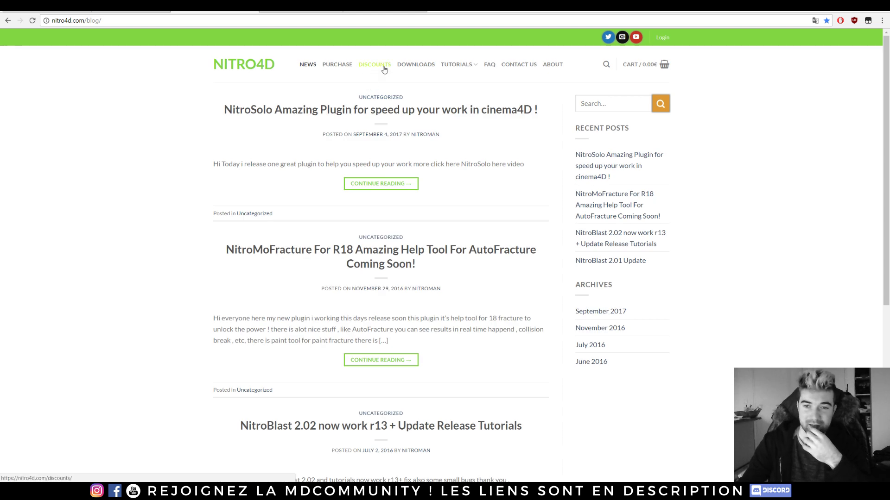
click(417, 67)
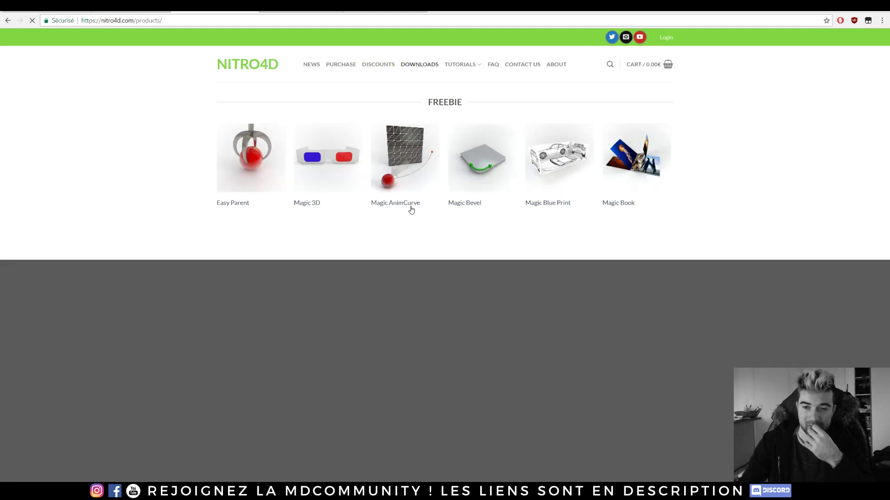
Step: Scroll through the FREEBIE plugin grid, then begin a search for 'primitive sketch'
scroll(411, 207, down, 10)
scroll(411, 207, down, 3)
scroll(149, 208, up, 1)
scroll(147, 205, up, 12)
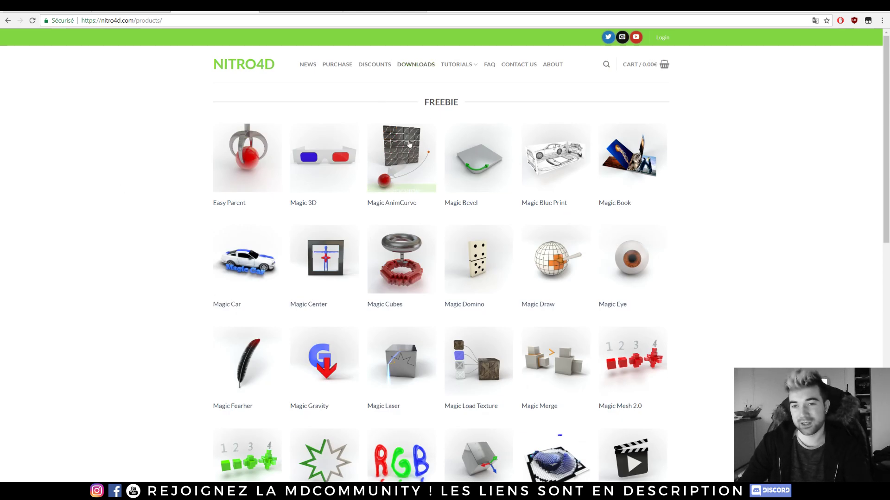
mouse_move(401, 159)
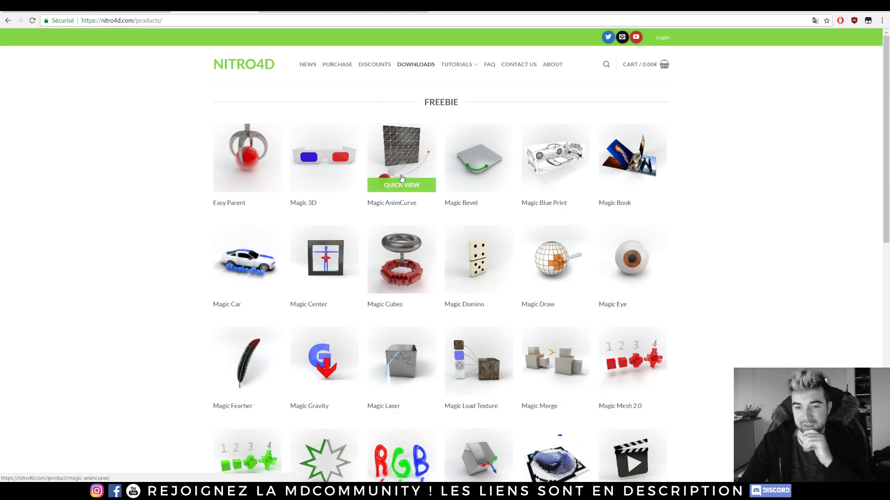
scroll(313, 179, down, 8)
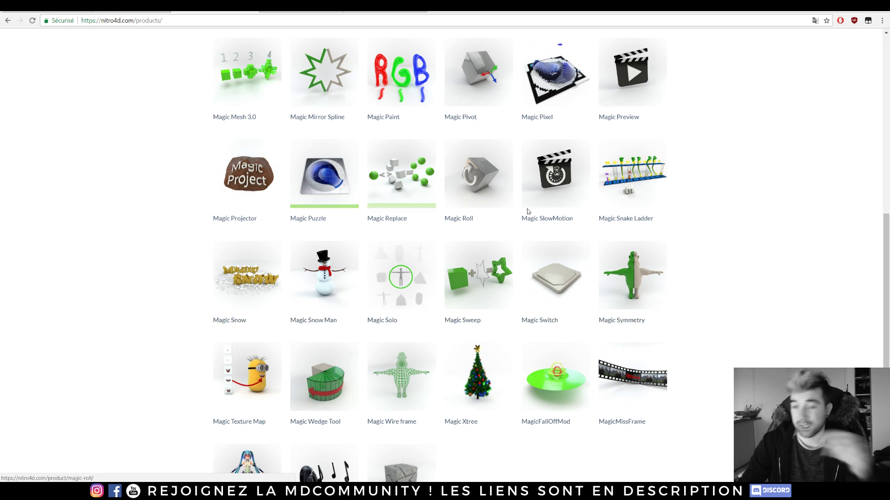
scroll(190, 211, up, 2)
scroll(192, 205, up, 7)
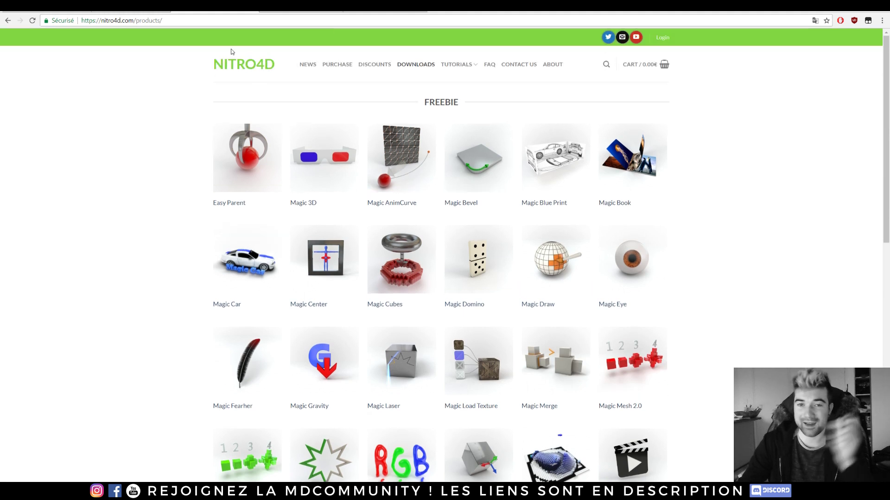
click(159, 20)
text(primitive skect)
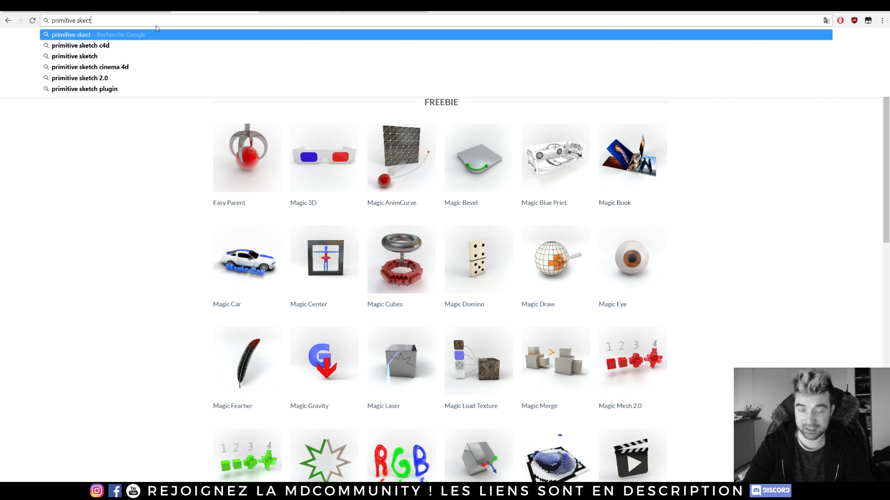
Step: Search Google for 'primitive sketch c4d download' and open the YouTube Primitive Sketch video
key(BackSpace)
key(BackSpace)
text(tch c4d download)
key(Return)
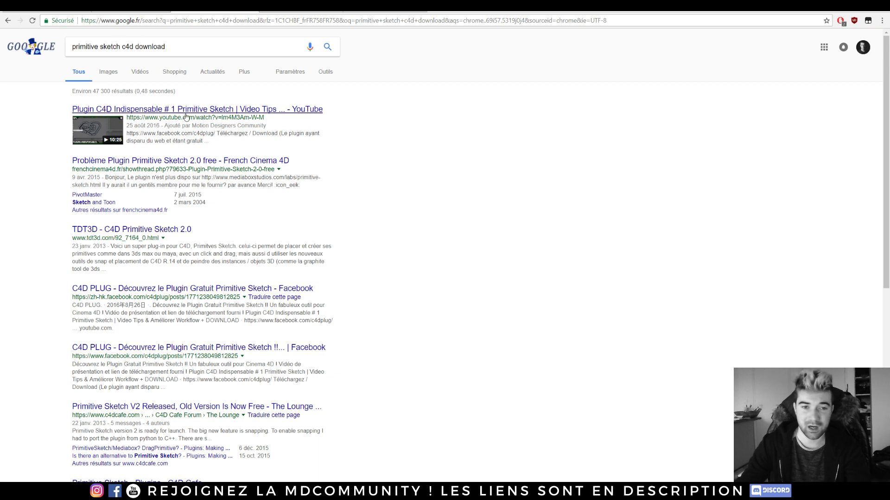
click(185, 115)
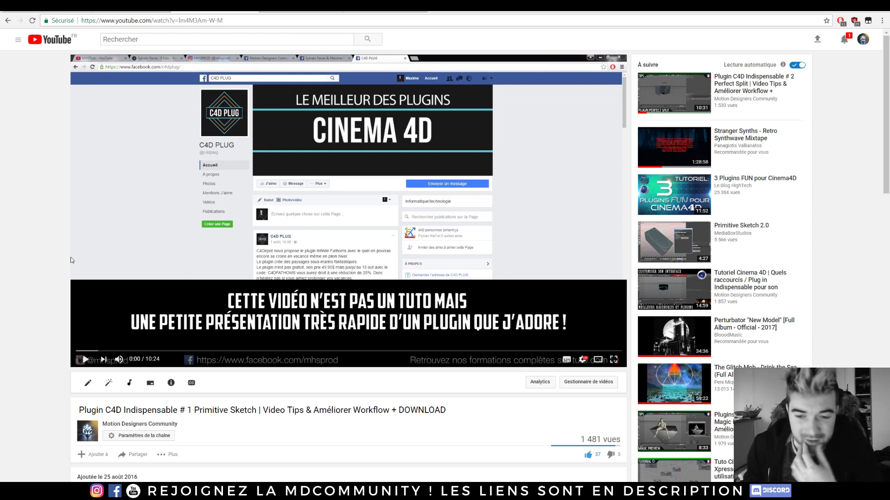
Step: Expand the video's full description to show the download link, and start playback
scroll(117, 265, down, 1)
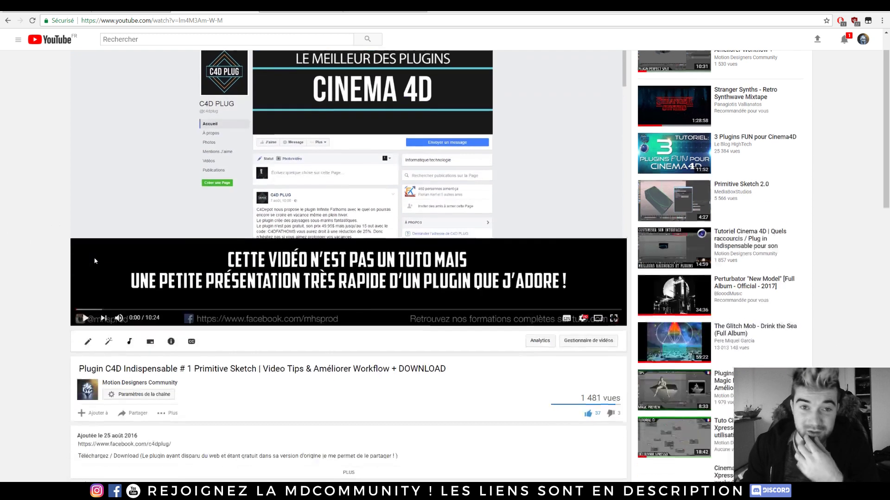
scroll(46, 279, down, 2)
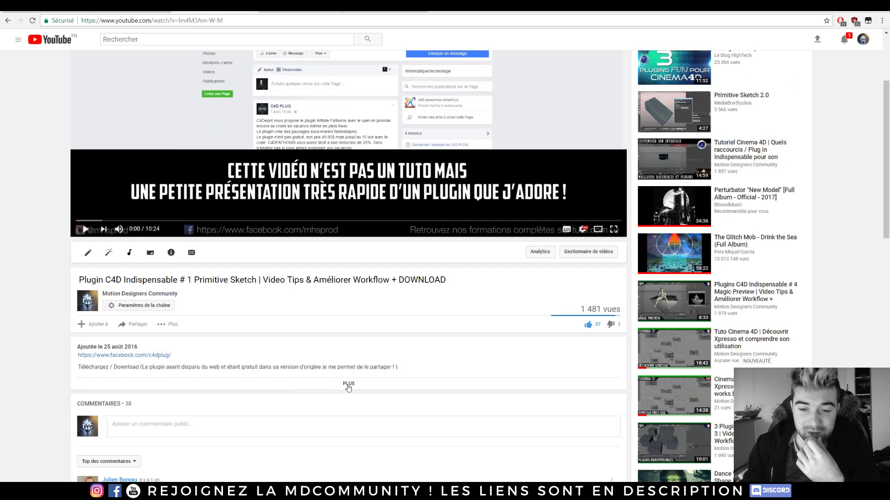
click(349, 383)
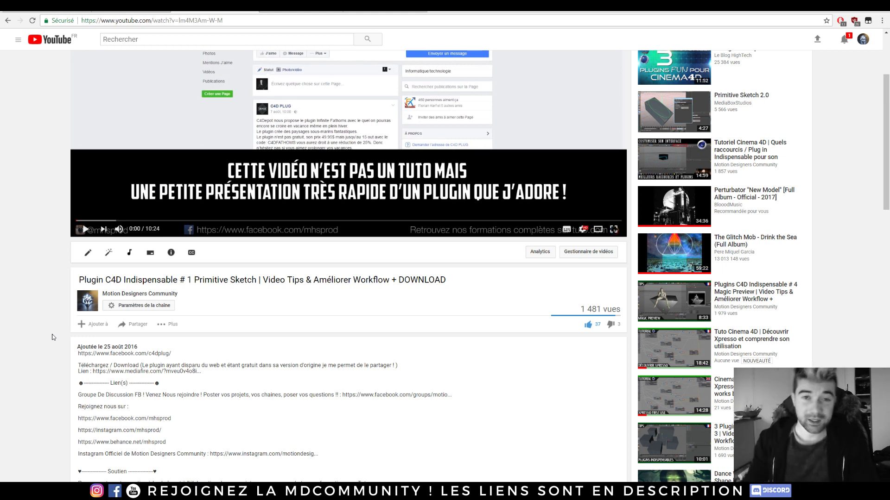
mouse_move(149, 379)
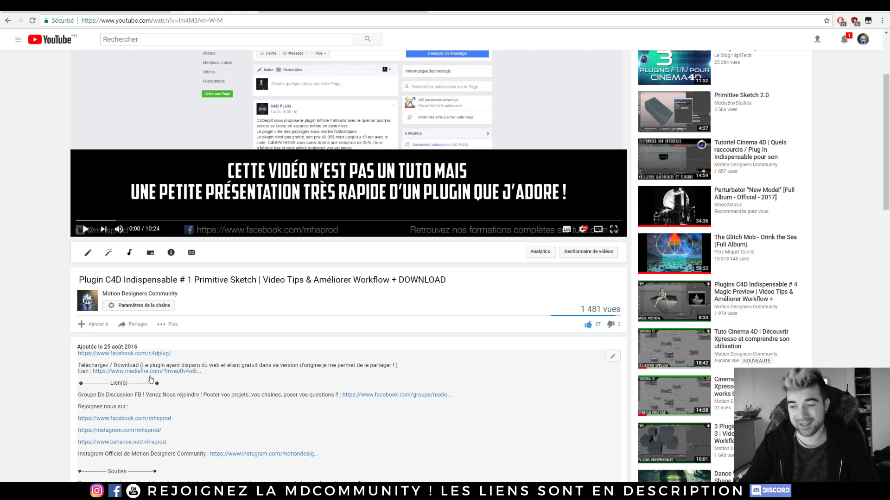
scroll(151, 380, up, 3)
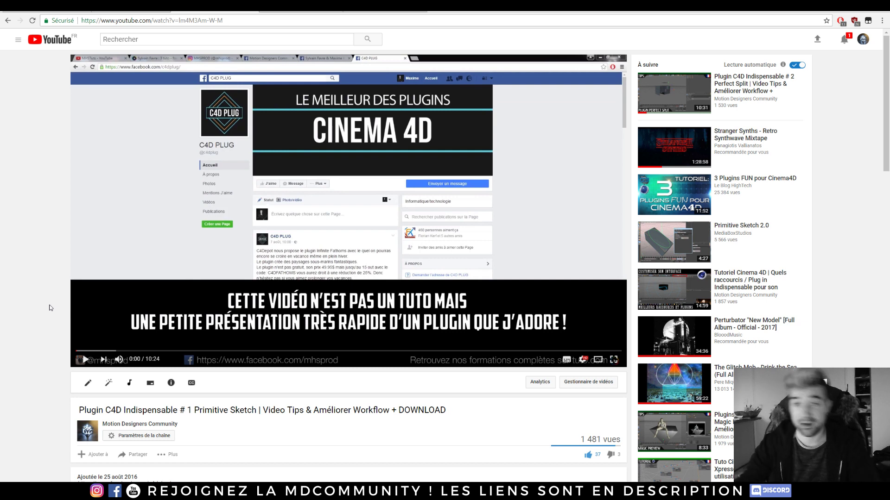
scroll(21, 273, down, 2)
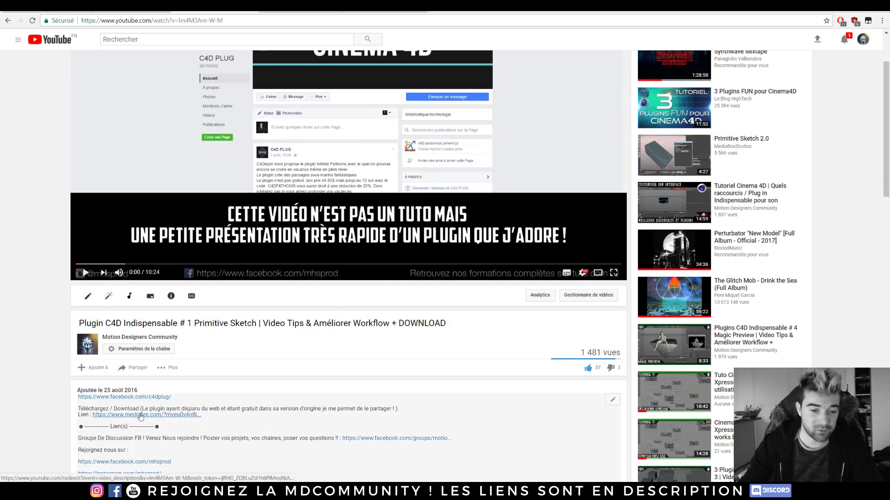
click(84, 275)
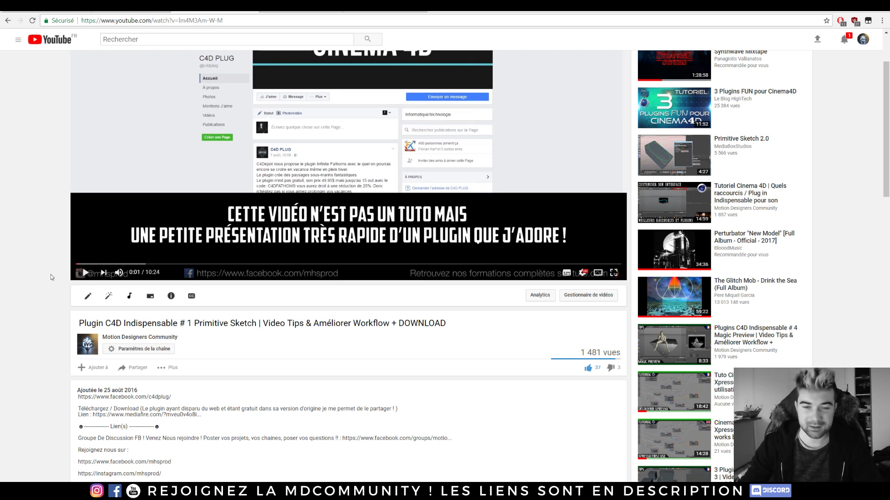
scroll(48, 265, up, 2)
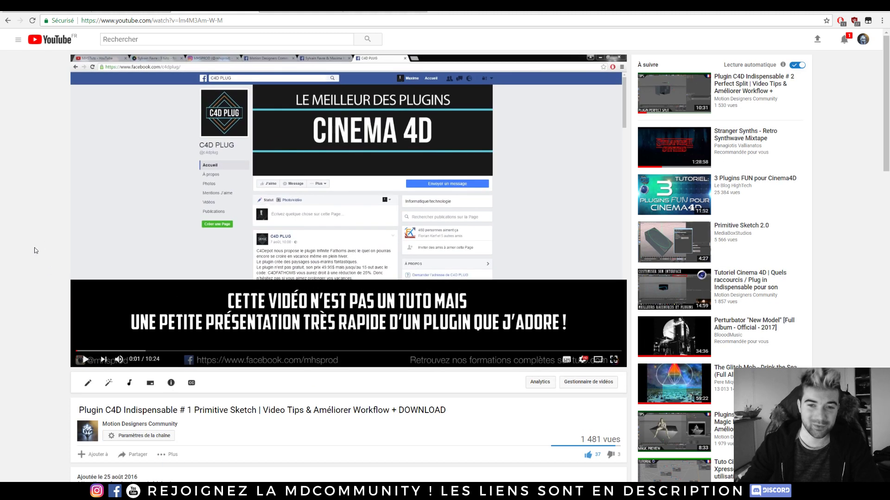
scroll(26, 238, down, 2)
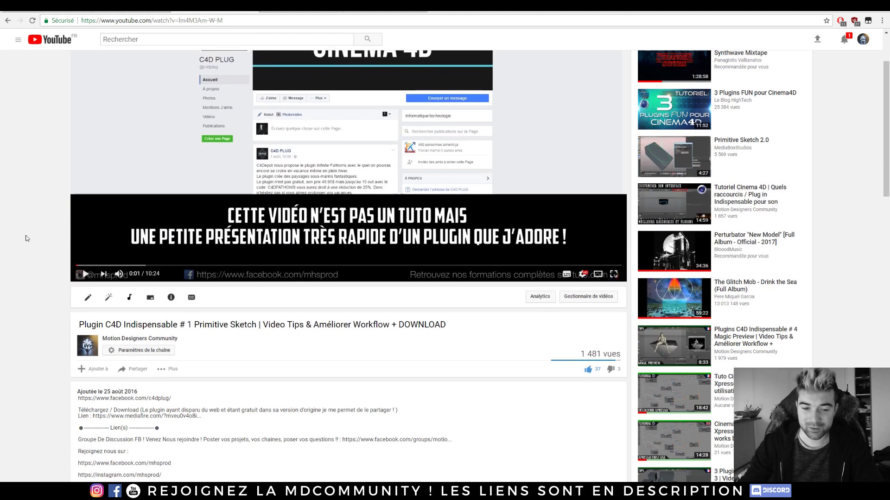
scroll(12, 284, up, 2)
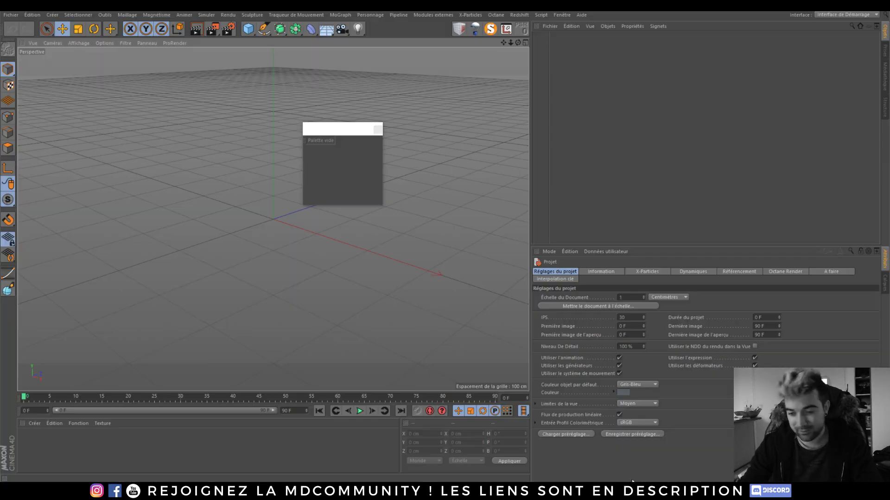
Step: Close the empty floating palette and save the current layout as the default interface
click(376, 131)
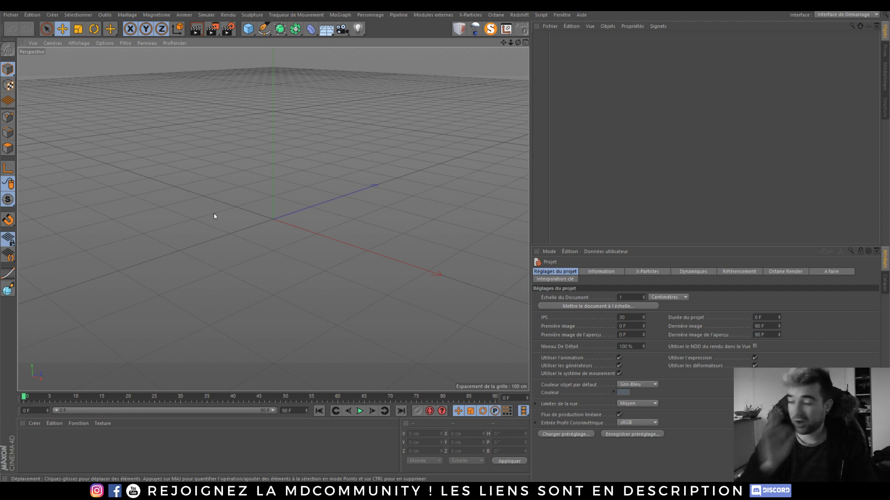
click(565, 15)
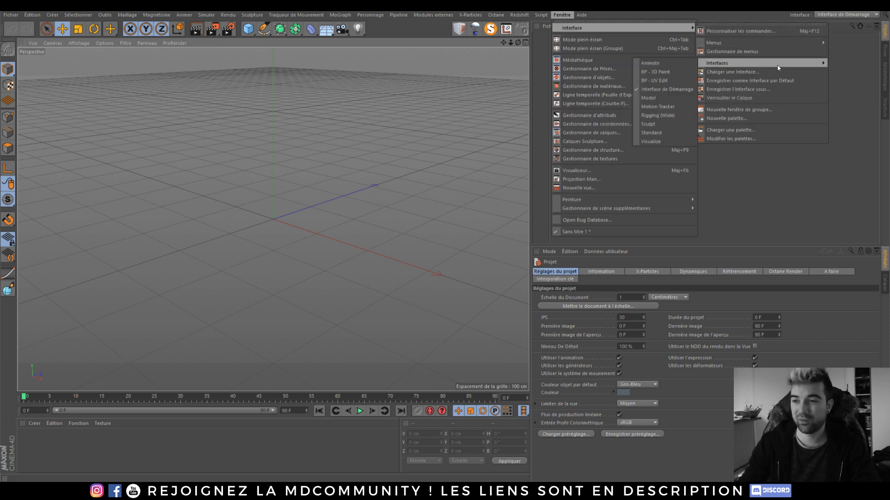
click(747, 81)
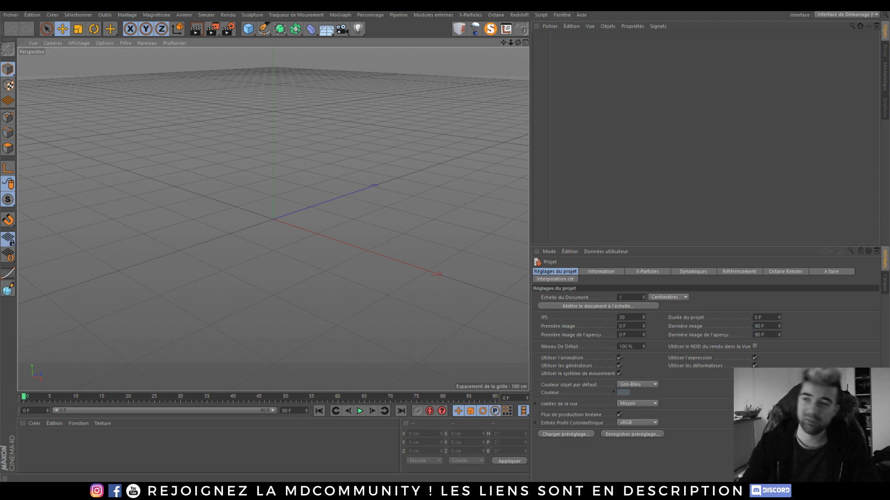
Step: Check the interface layout list, then begin saving the layout and close the save dialog
click(876, 15)
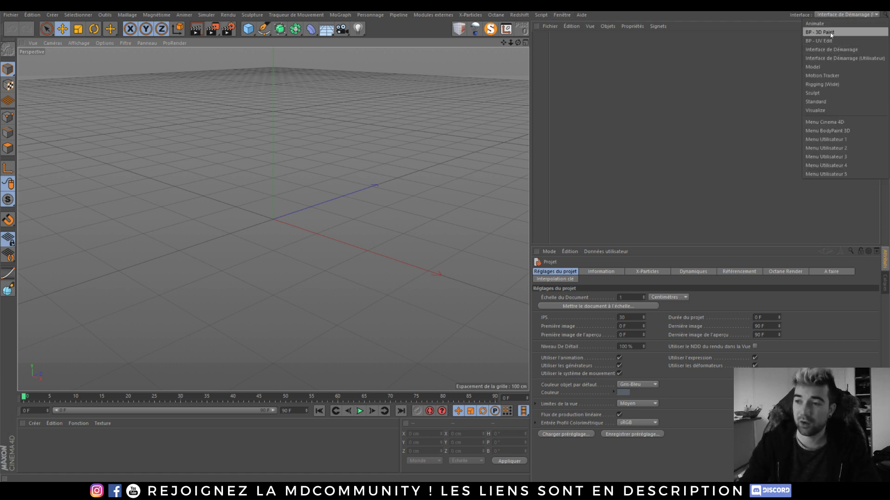
click(630, 105)
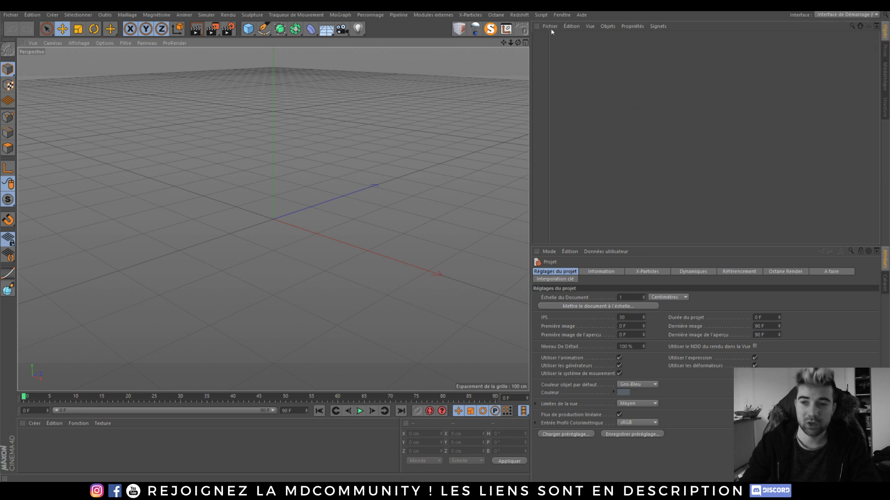
click(561, 14)
mouse_move(597, 28)
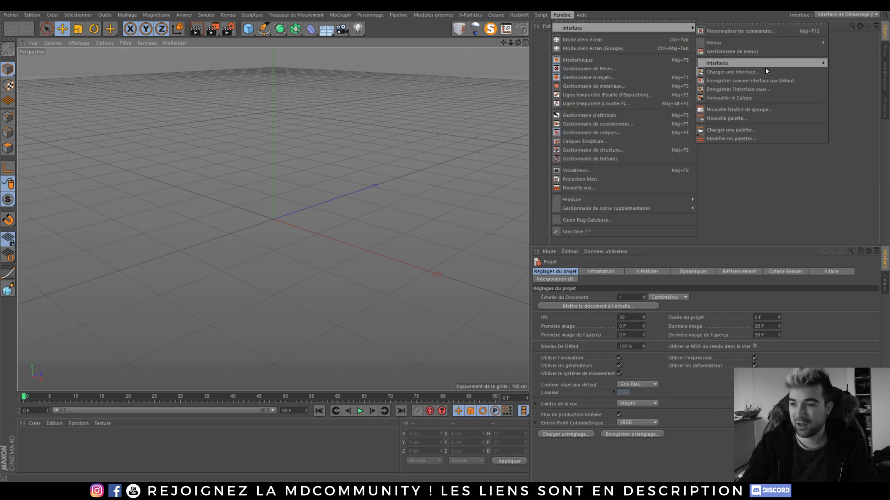
click(731, 89)
text(Max)
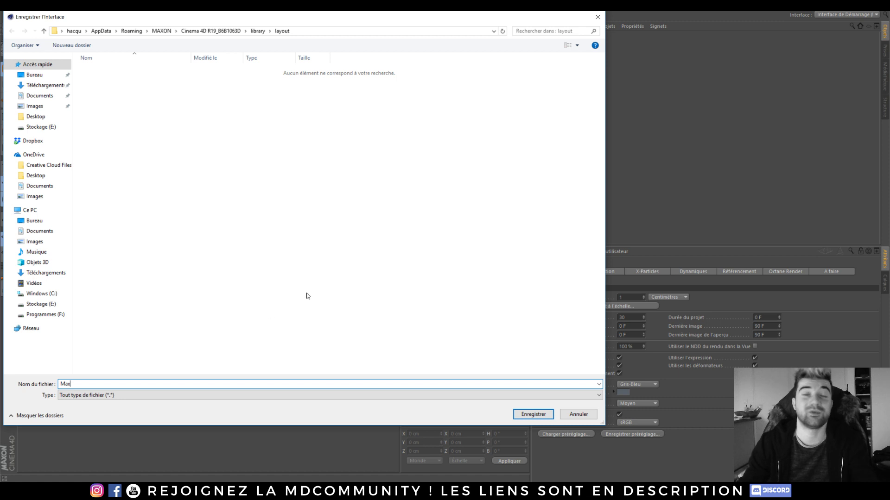
click(597, 17)
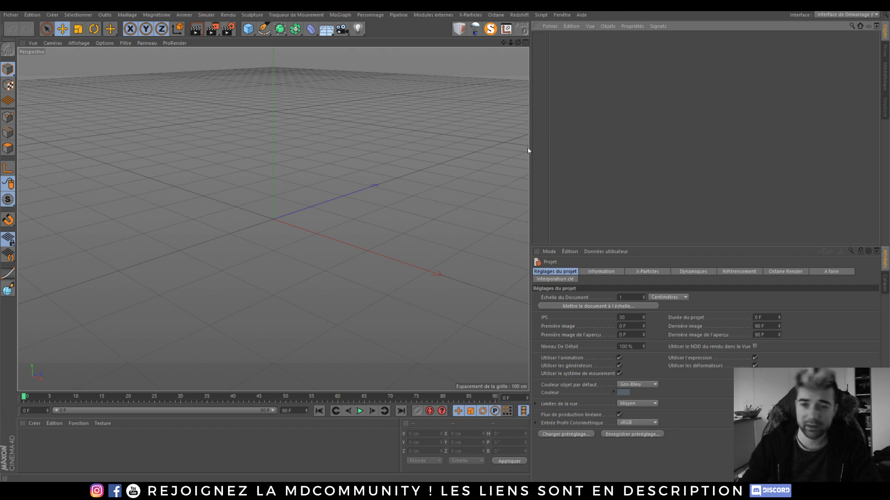
Step: Add a cube, test-move it, and reset it to the world origin
drag(248, 28, 358, 40)
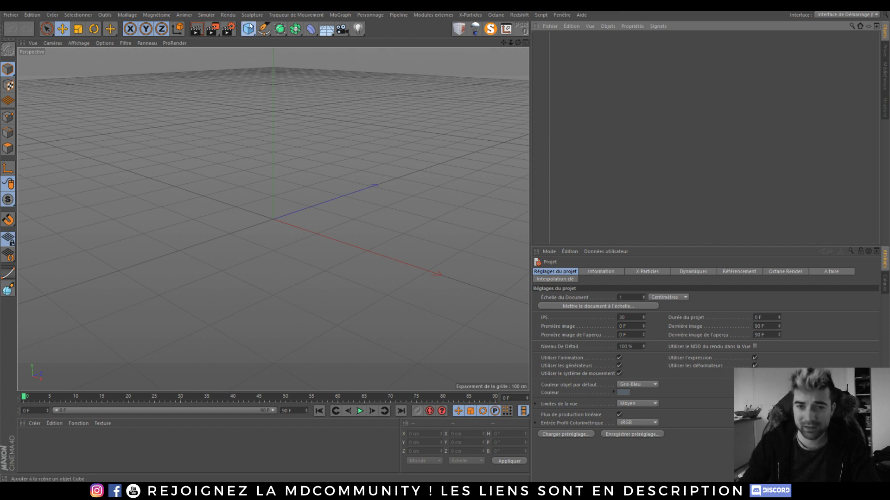
drag(319, 210, 454, 165)
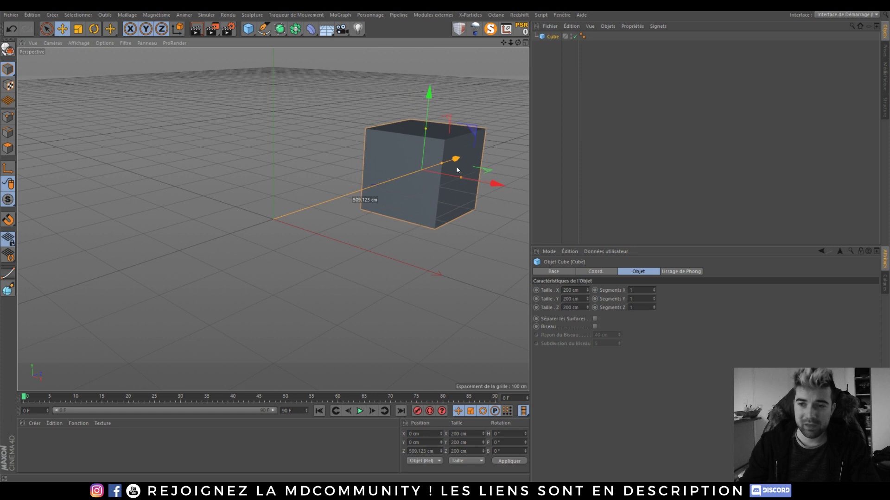
click(525, 31)
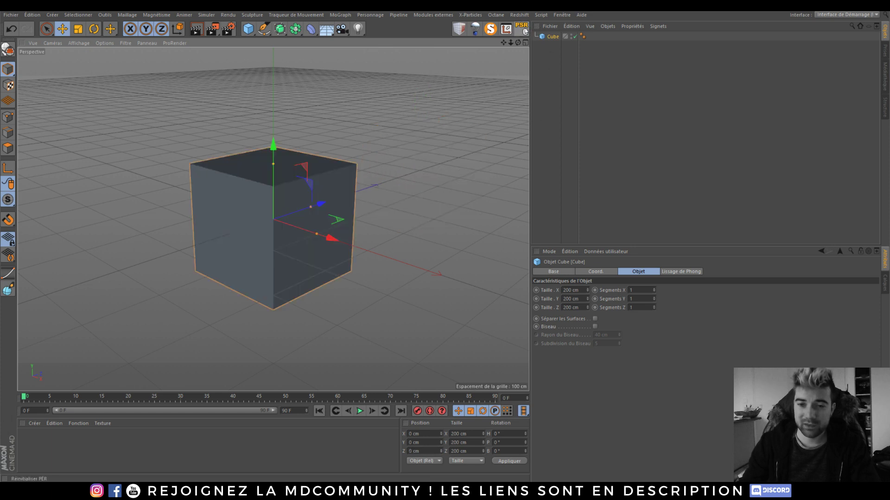
drag(273, 149, 273, 54)
scroll(295, 236, down, 3)
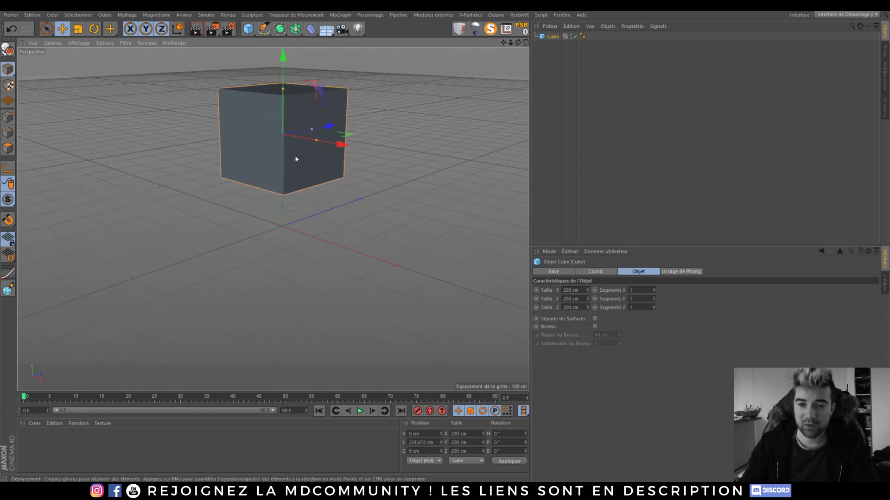
scroll(298, 159, down, 3)
Step: Scale the cube uniformly to 254.28 cm per side, keeping it centred at the origin
key(t)
drag(404, 104, 362, 106)
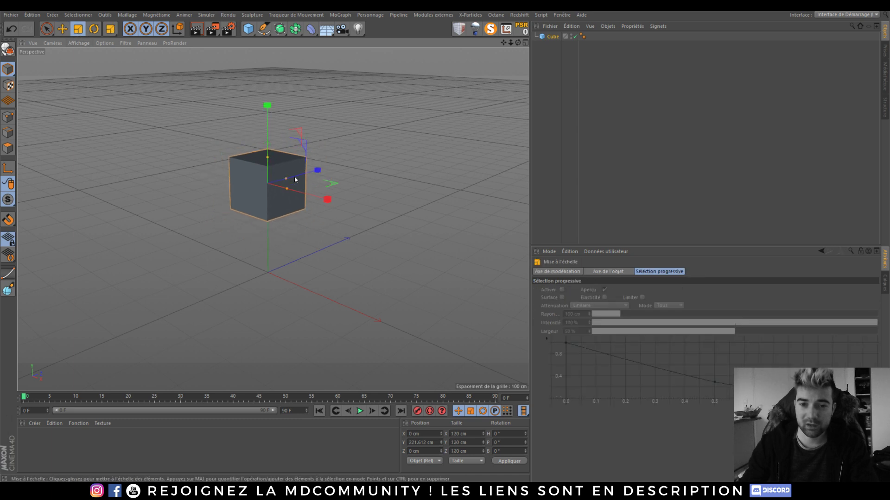
click(524, 31)
mouse_move(244, 302)
alt+mouse_down()
mouse_move(267, 278)
mouse_move(256, 285)
alt+mouse_up()
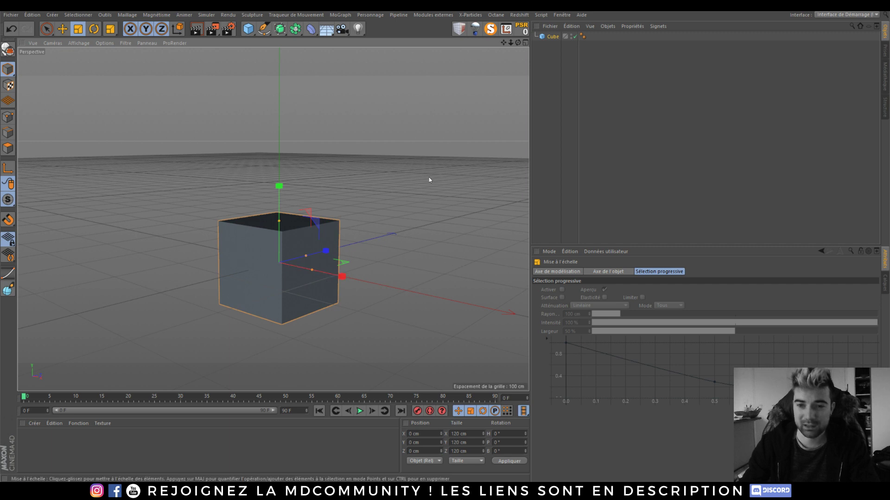
scroll(349, 187, down, 2)
drag(299, 261, 391, 139)
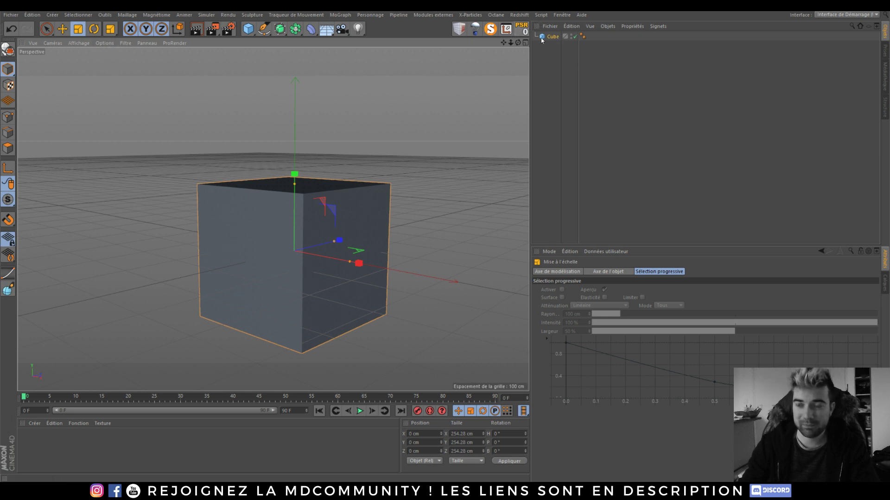
click(555, 38)
Step: Set the cube's Size fields to 200 cm
click(583, 290)
text(2)
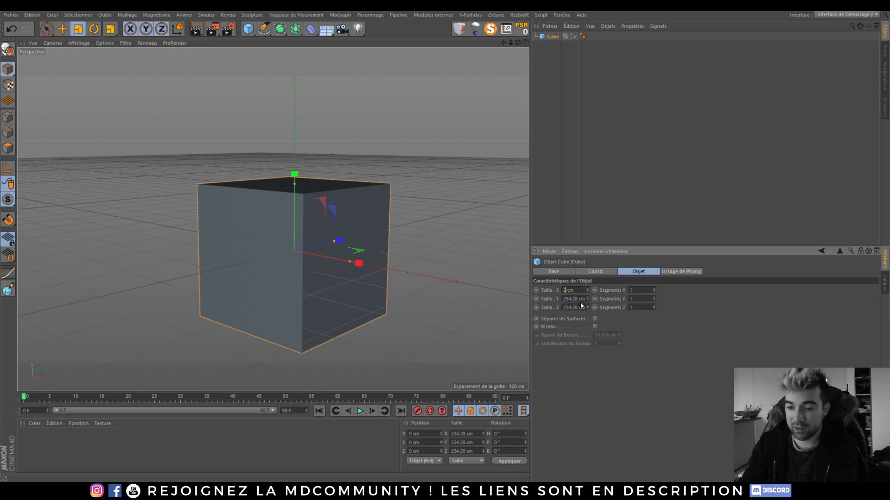
text(200)
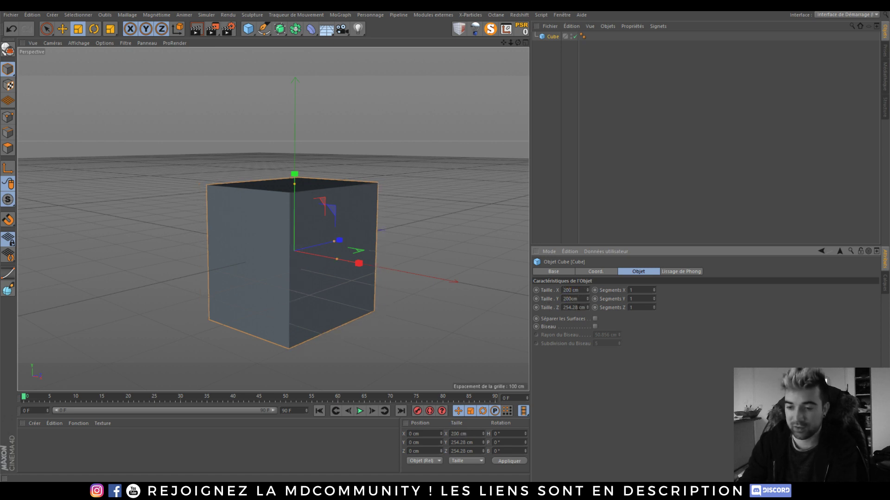
key(Tab)
key(Return)
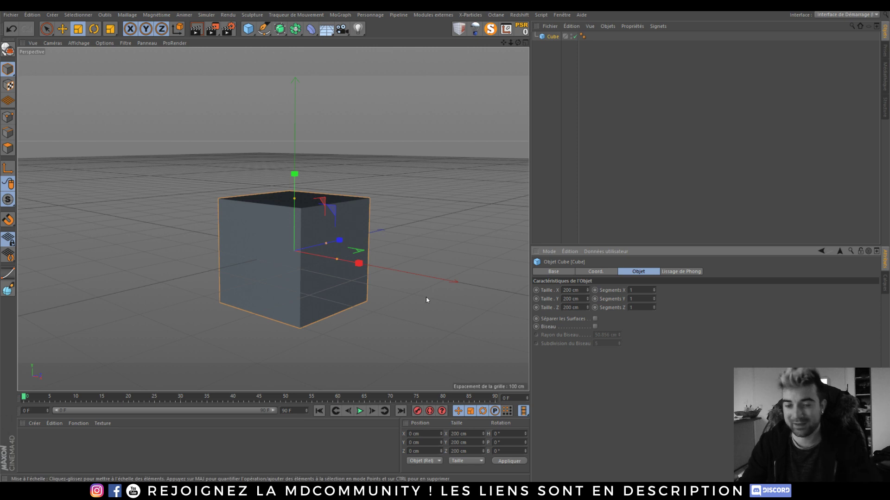
Step: Enter 0.5 scale values on the Coord. tab, then reset the scale back to 1
click(605, 271)
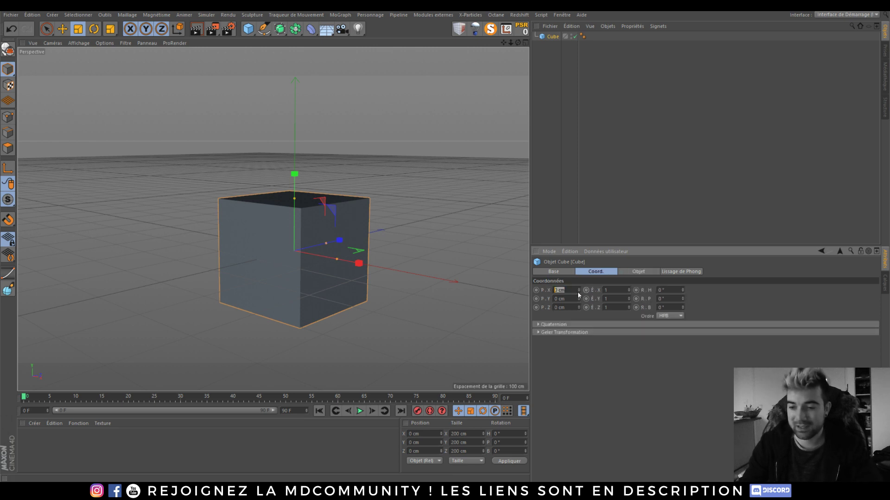
click(616, 290)
text(0.5)
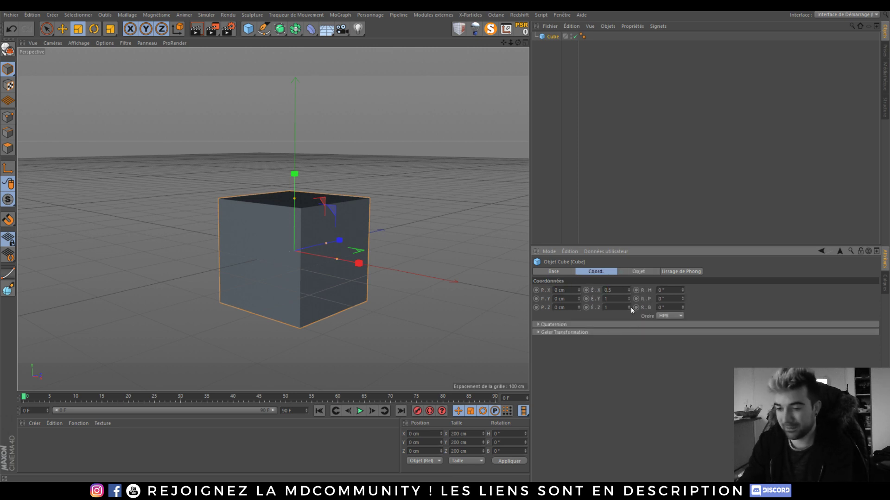
key(Tab)
text(0)
text(.5)
key(Return)
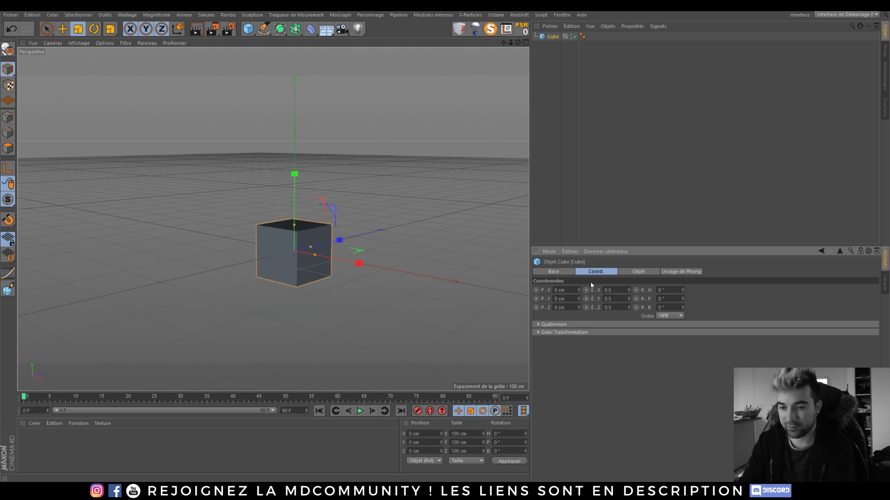
click(528, 31)
Step: Re-enter the Coord. scale, starting with X 0.7, so the cube measures 100 × 140 × 60 cm
click(631, 271)
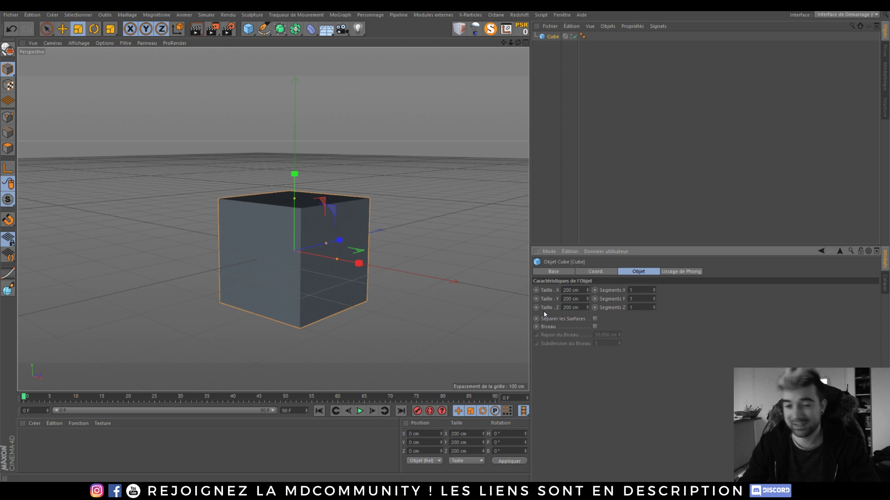
click(594, 272)
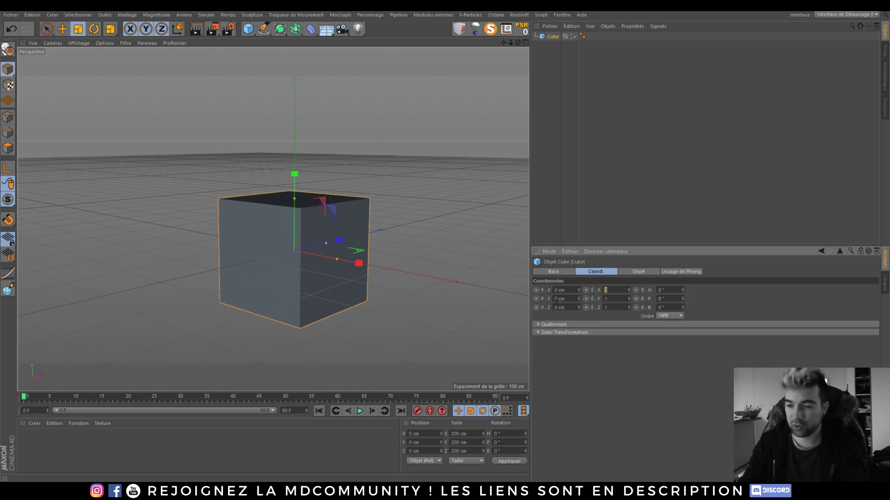
text(0.5)
double_click(614, 299)
text(0.7)
key(Return)
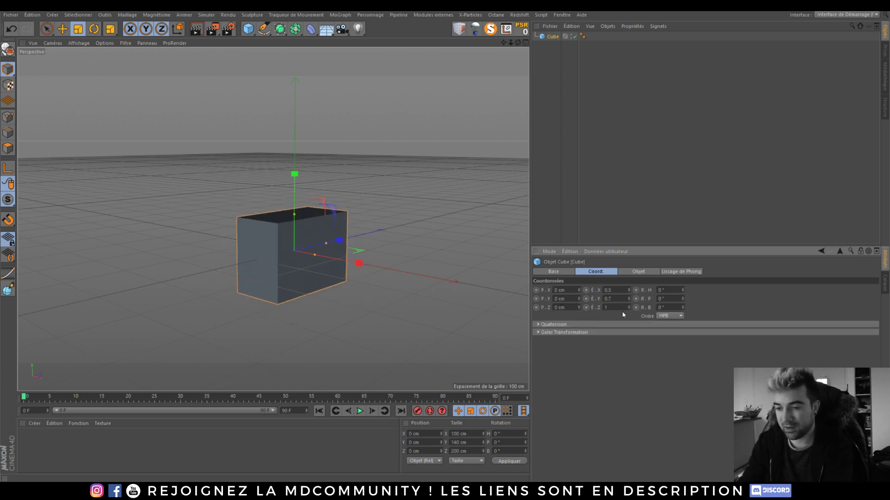
key(Return)
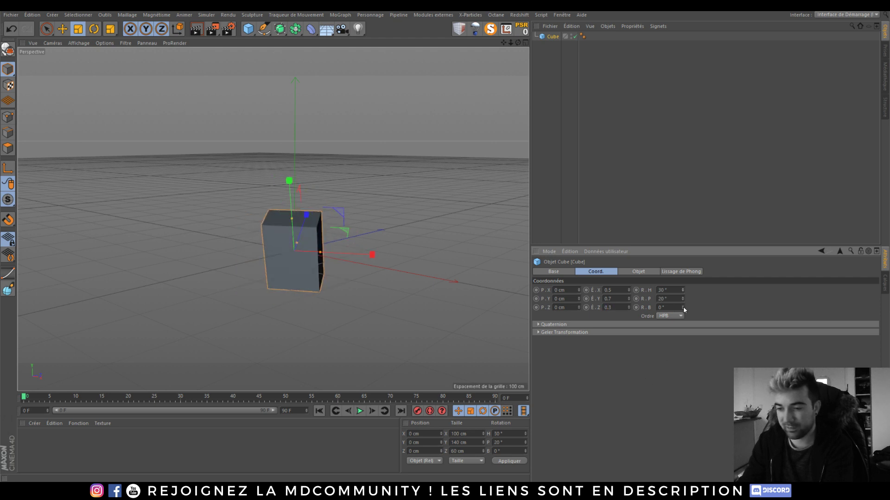
click(62, 29)
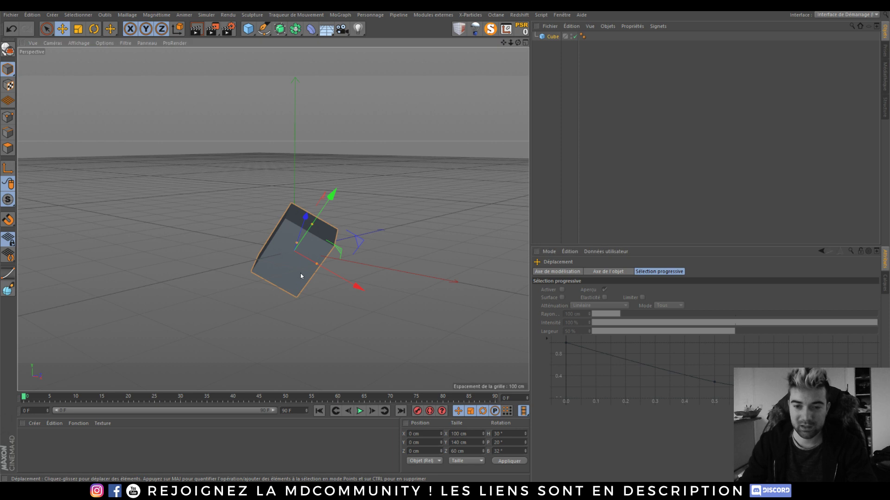
Step: Reset the cube's PSR and move it up and to the left
drag(301, 274, 613, 187)
click(523, 32)
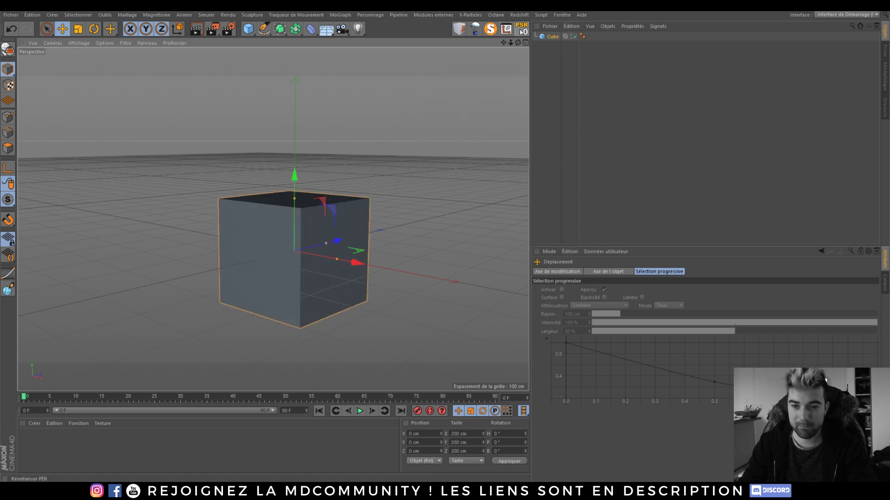
alt+drag(246, 211, 266, 252)
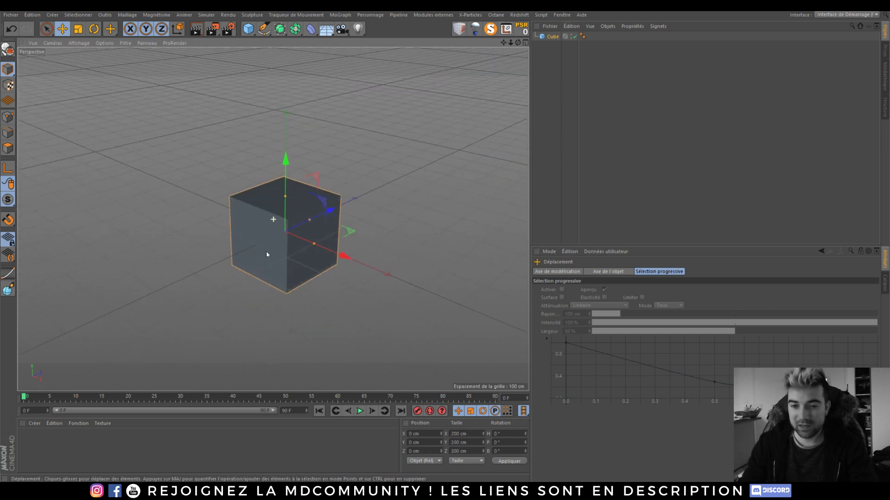
drag(367, 265, 190, 153)
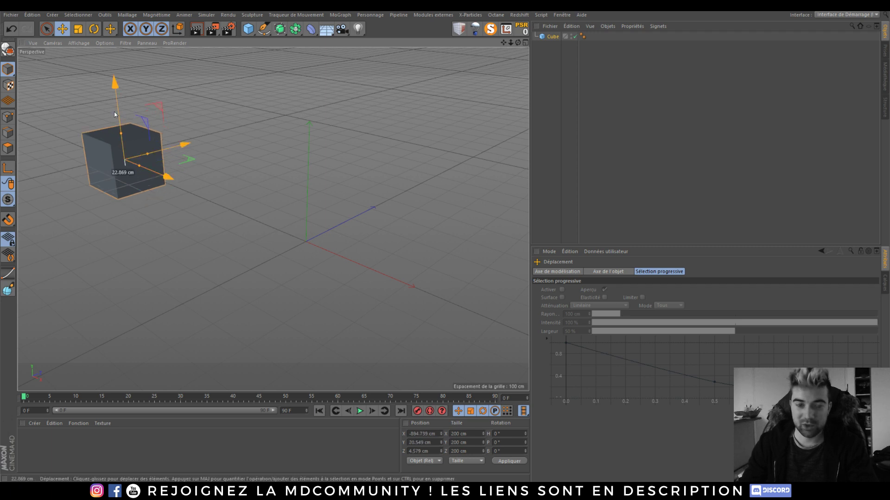
drag(192, 195, 169, 129)
Step: Add a sphere and scale it to 100 cm, checking the top view
drag(249, 29, 474, 63)
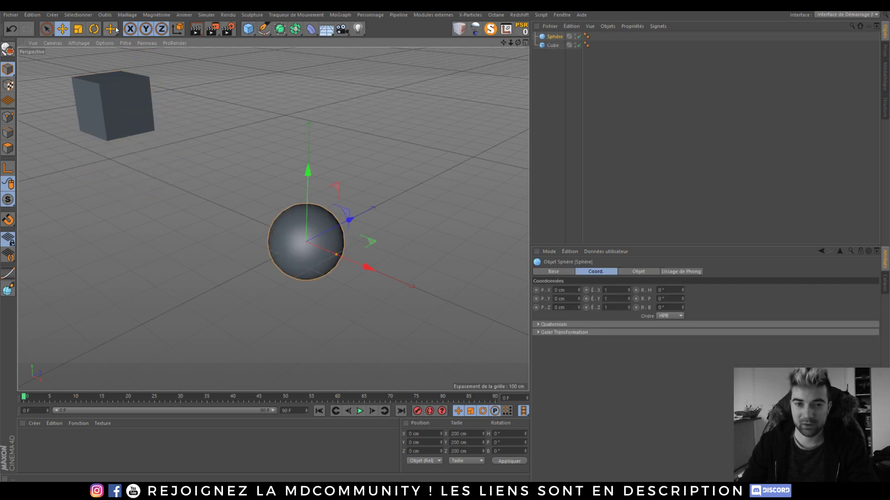
click(77, 31)
drag(348, 154, 208, 232)
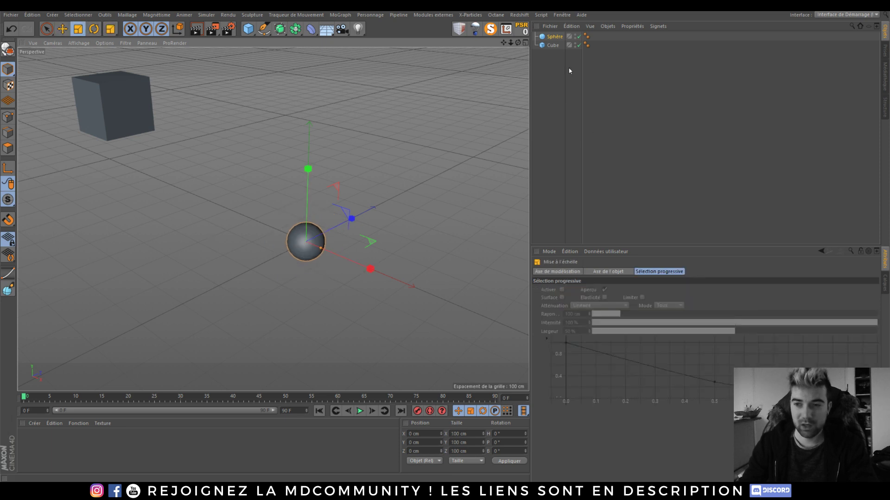
middle_click(219, 122)
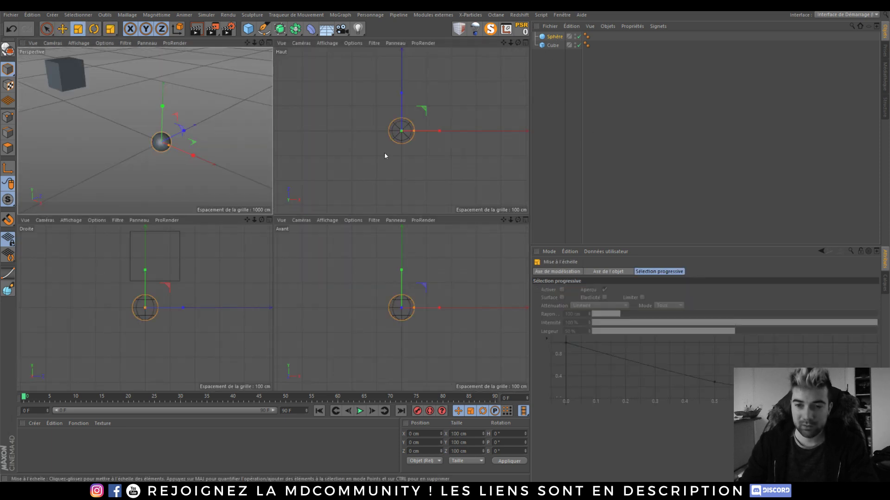
middle_click(385, 152)
scroll(195, 209, down, 5)
click(62, 29)
drag(283, 221, 177, 199)
key(ctrl+z)
middle_click(299, 224)
middle_click(245, 151)
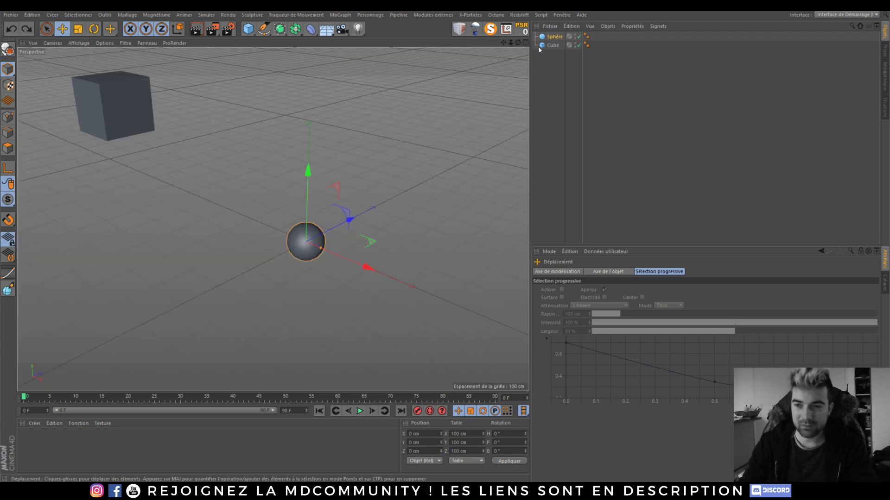
Step: Snap the sphere to the cube by parenting, resetting and unparenting, then lift it atop the cube
drag(552, 47, 553, 45)
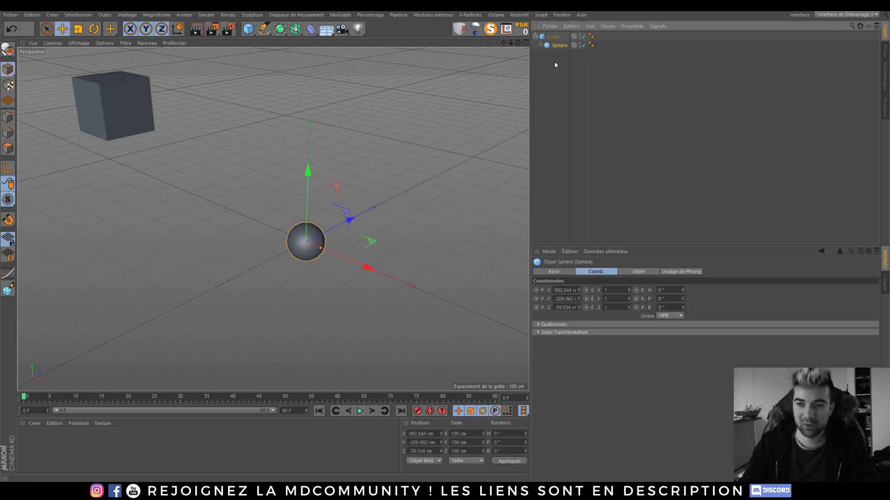
click(525, 33)
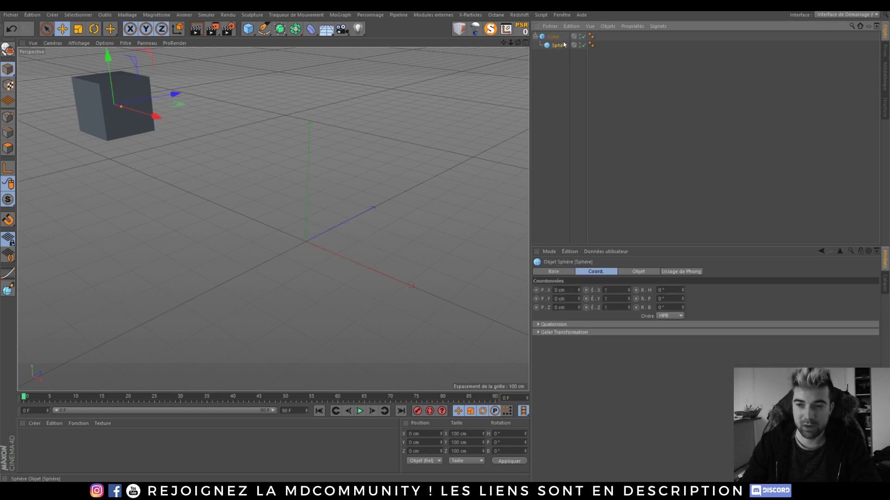
drag(558, 45, 551, 46)
drag(109, 63, 110, 55)
alt+drag(417, 139, 503, 125)
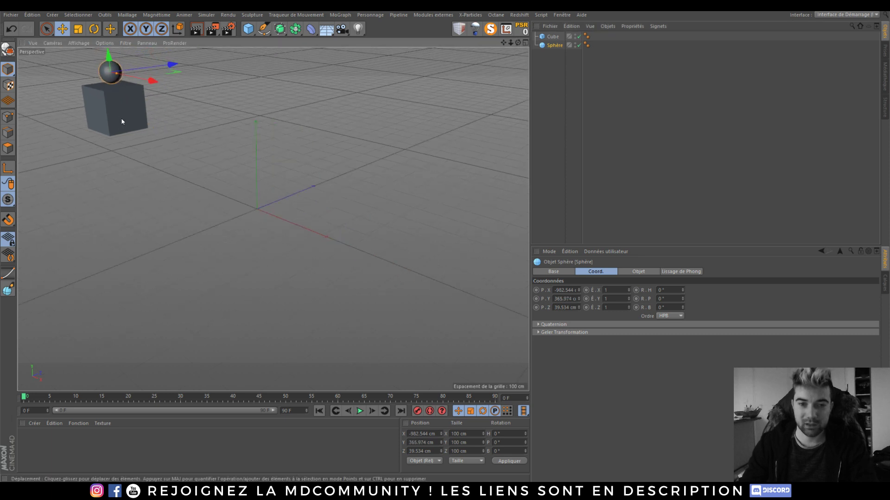
Step: Add a second sphere, Sphère.1, shrink it to about 30%, and raise it above the cube
click(246, 32)
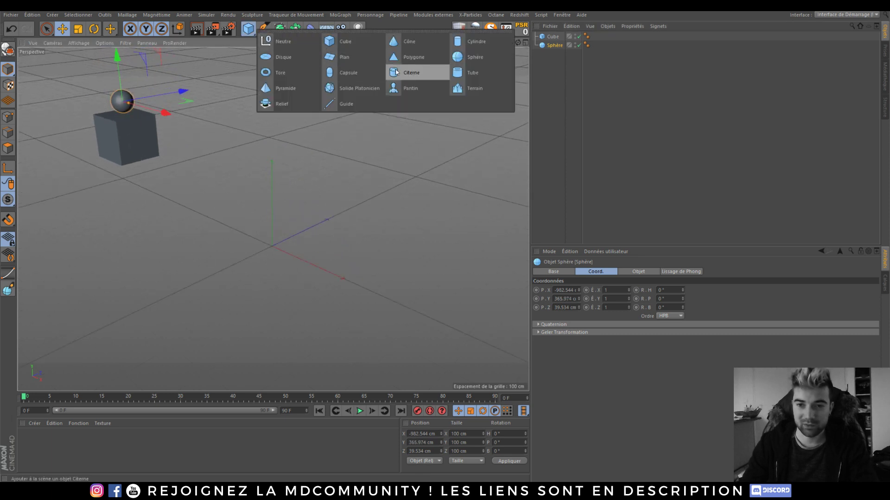
click(474, 57)
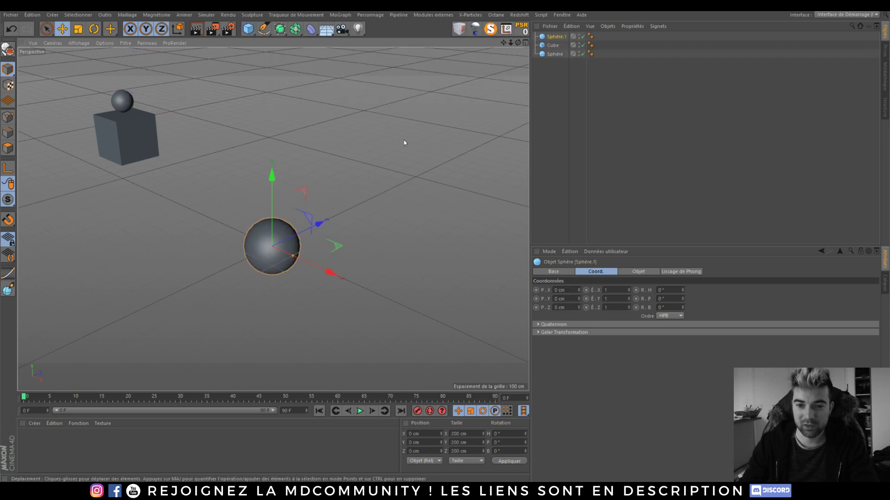
click(331, 131)
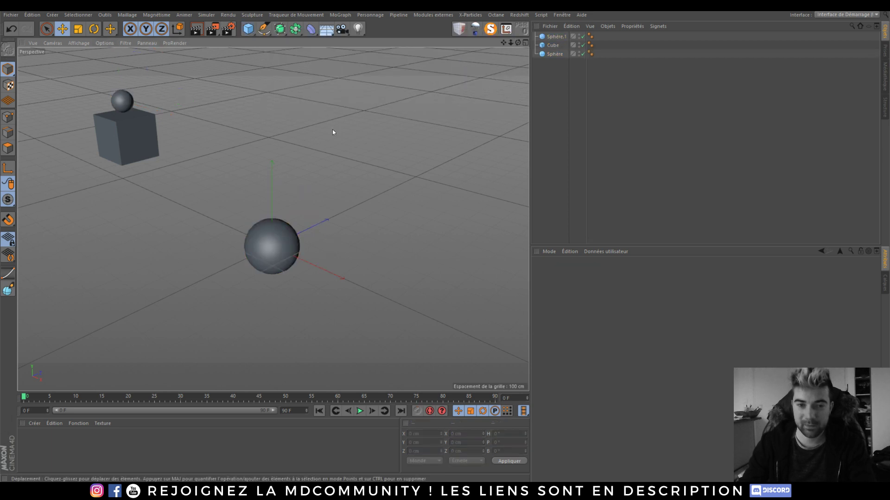
click(78, 29)
click(555, 36)
drag(357, 159, 170, 302)
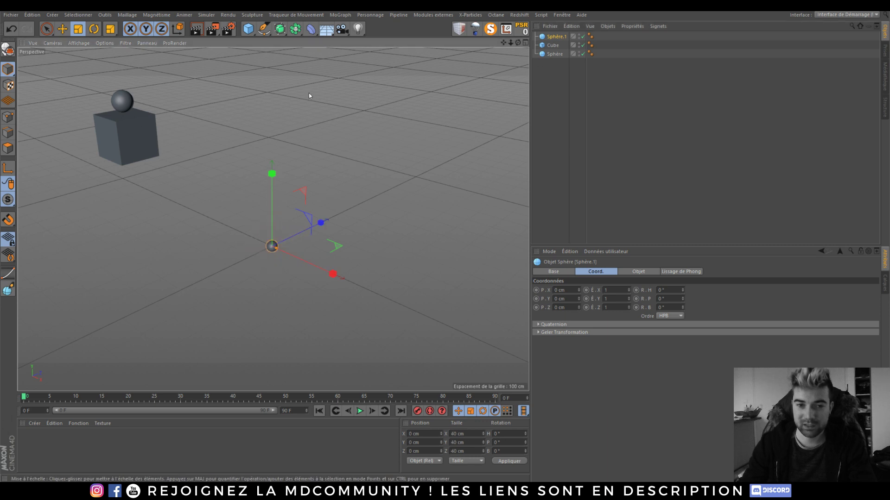
key(ctrl+z)
key(ctrl+z)
key(ctrl+z)
key(ctrl+z)
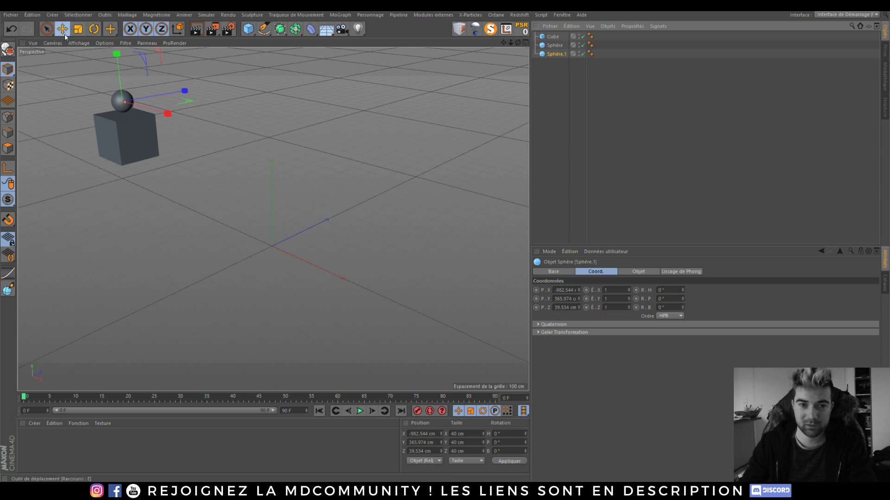
click(65, 36)
drag(119, 71, 114, 55)
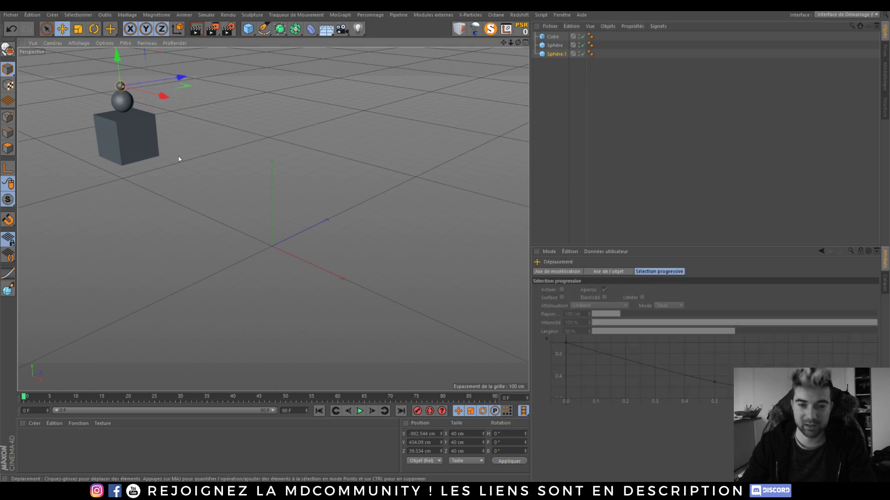
Step: Group the cube and both spheres under a null with Alt+G, centre it, then delete it
key(ctrl+a)
key(alt+g)
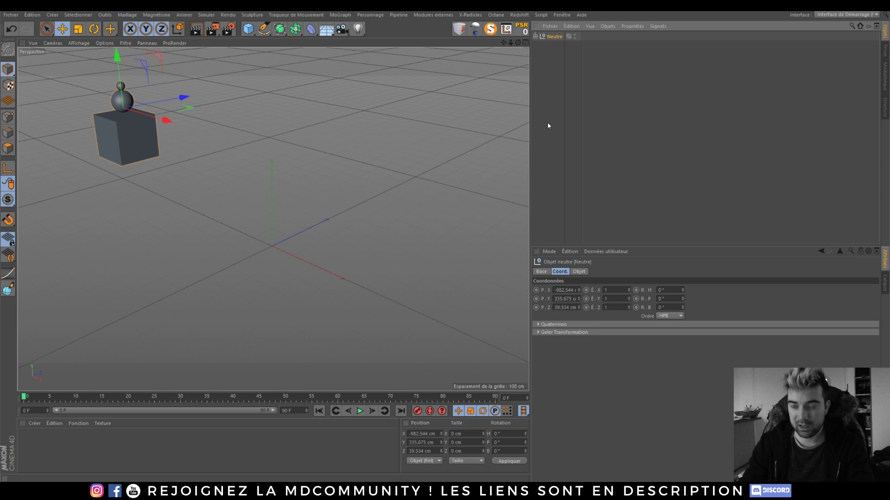
click(521, 29)
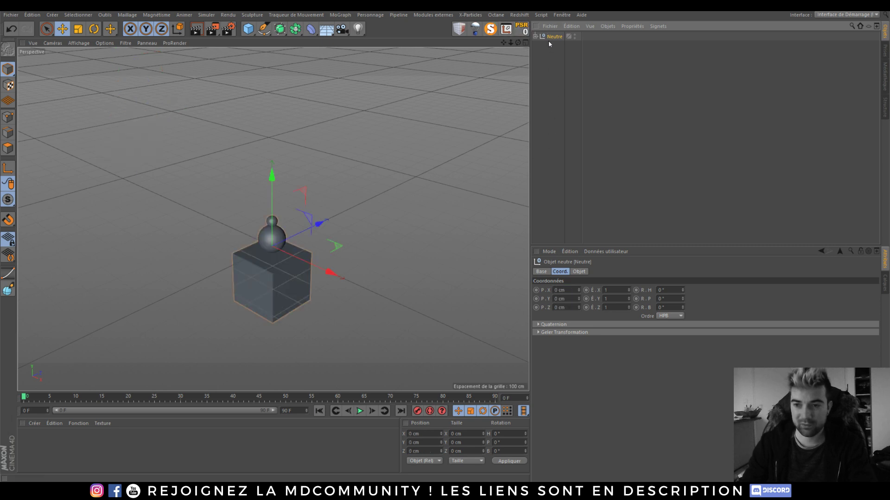
scroll(288, 292, up, 3)
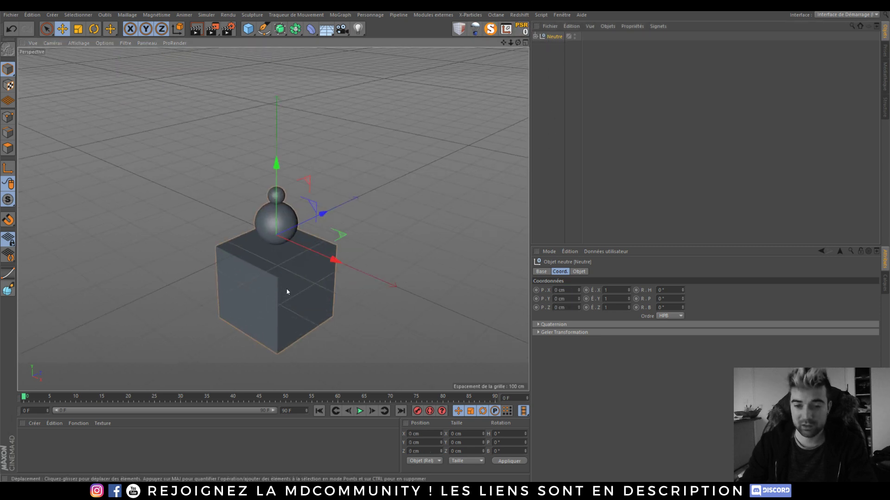
alt+drag(288, 292, 286, 296)
alt+middle_drag(286, 295, 296, 246)
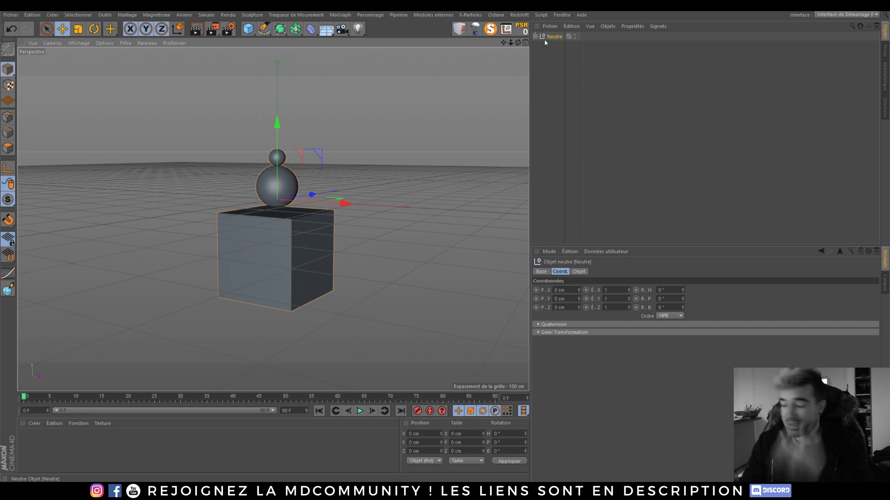
key(Delete)
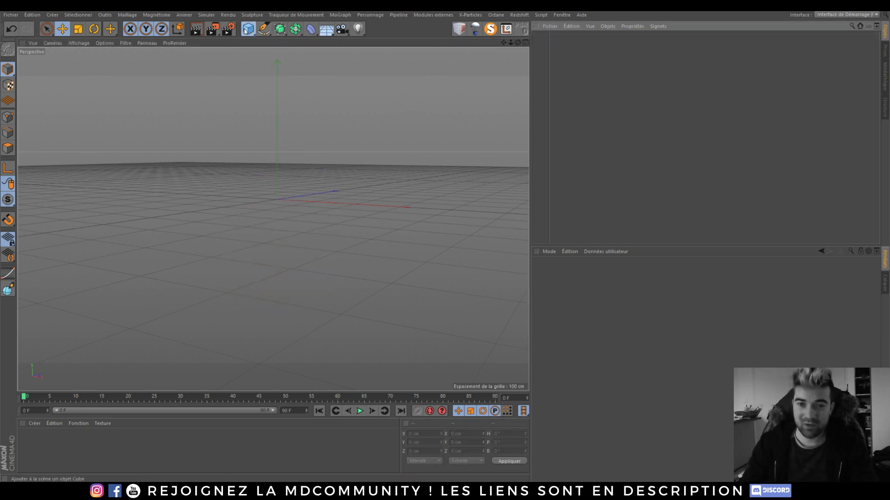
Step: Add a cube, shrink its X size to about 64 cm, and make it editable
click(245, 31)
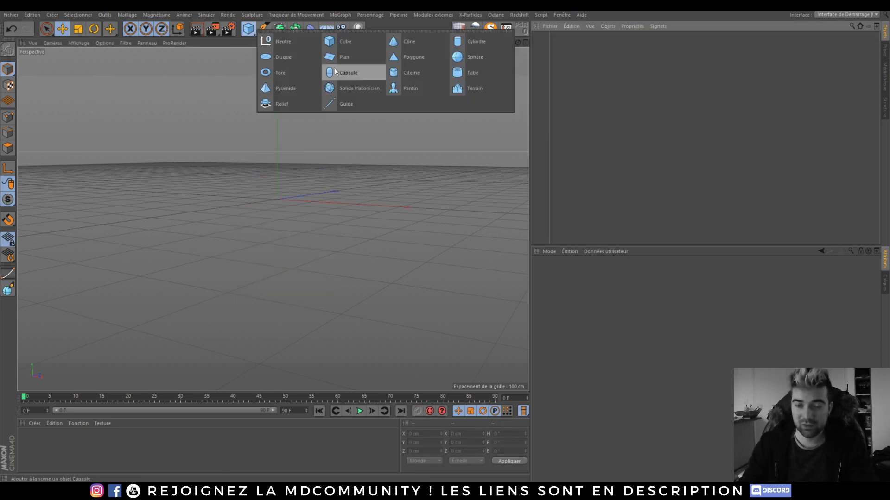
click(344, 41)
mouse_move(315, 202)
mouse_down()
mouse_move(290, 200)
mouse_move(296, 213)
mouse_move(348, 229)
mouse_move(197, 186)
mouse_up()
key(c)
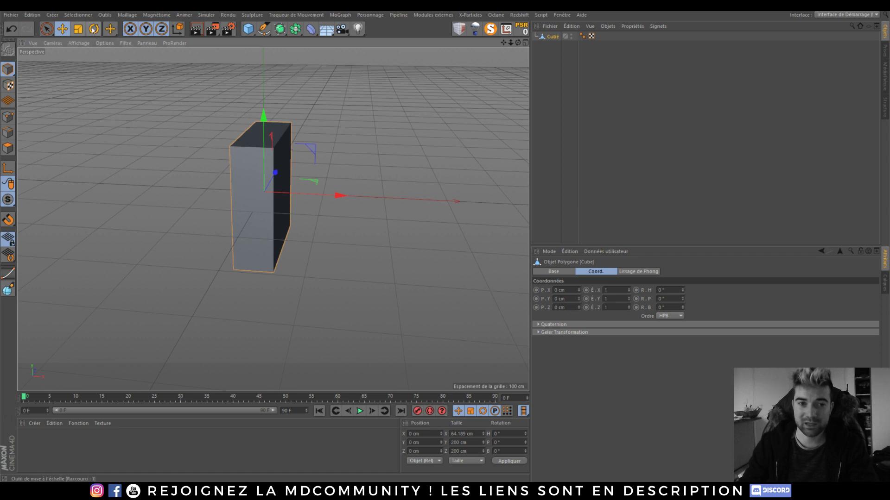
Step: Try rotating the cube by 60° and 78° and moving it down, undoing each change
click(93, 28)
drag(299, 159, 342, 224)
key(ctrl+z)
mouse_move(213, 167)
alt+mouse_down()
mouse_move(246, 188)
mouse_move(192, 178)
mouse_move(293, 191)
alt+mouse_up()
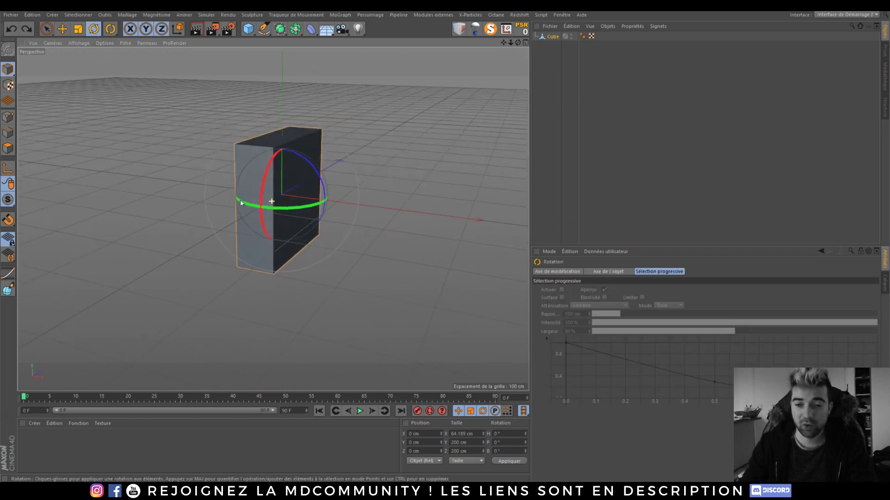
alt+middle_drag(287, 222, 342, 138)
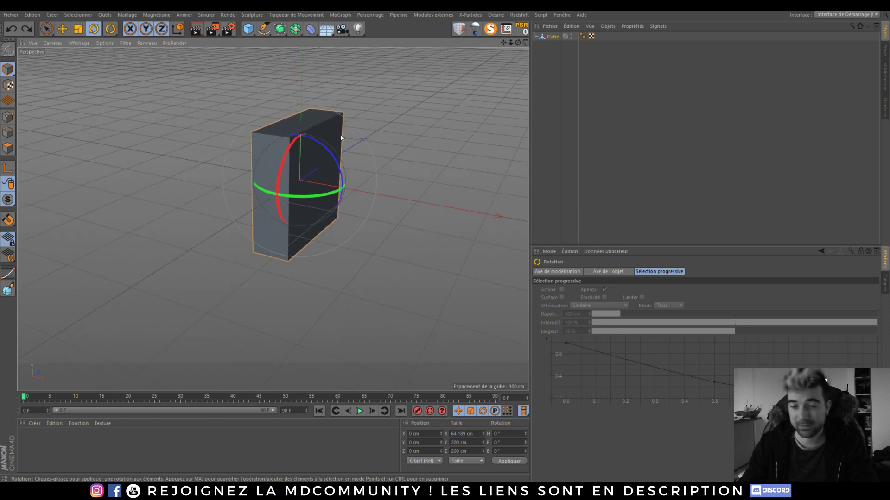
alt+drag(304, 190, 216, 171)
drag(340, 157, 339, 216)
key(ctrl+z)
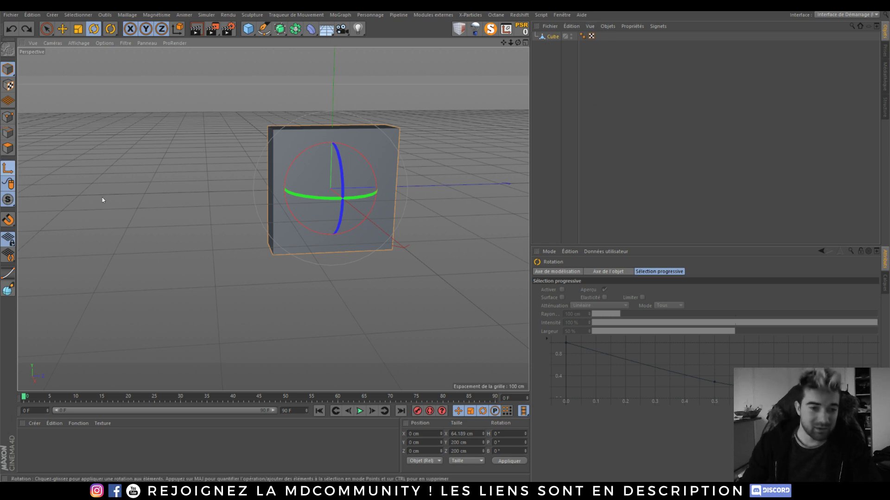
click(62, 29)
click(337, 140)
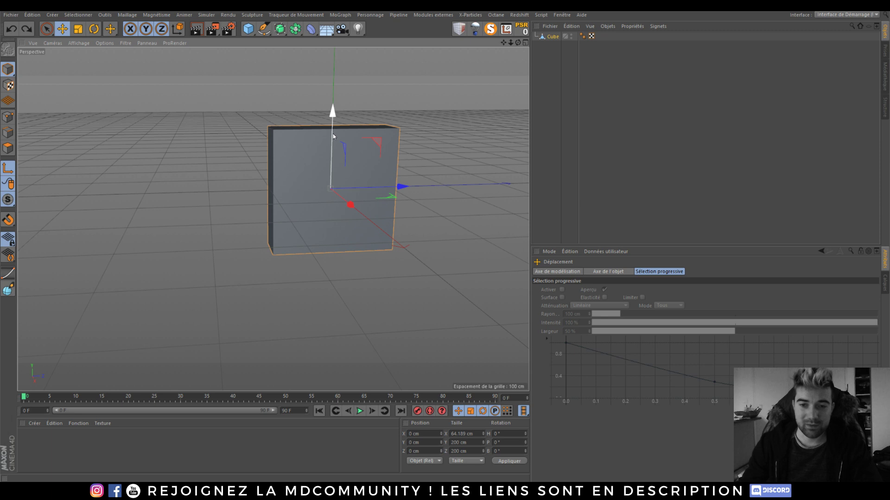
drag(332, 134, 332, 188)
key(ctrl+z)
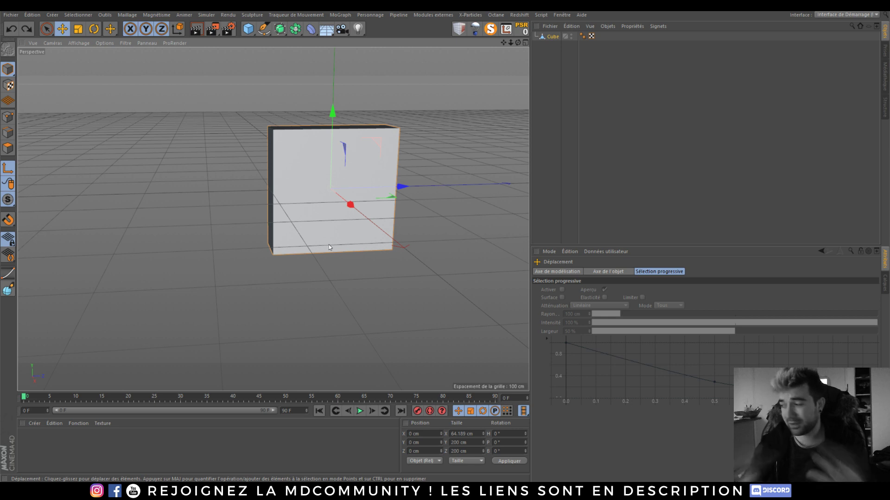
Step: Undo a move to Y -100 cm, then stretch the cube to about 214 cm tall
mouse_move(299, 208)
alt+mouse_down()
mouse_move(240, 184)
mouse_move(325, 96)
alt+mouse_up()
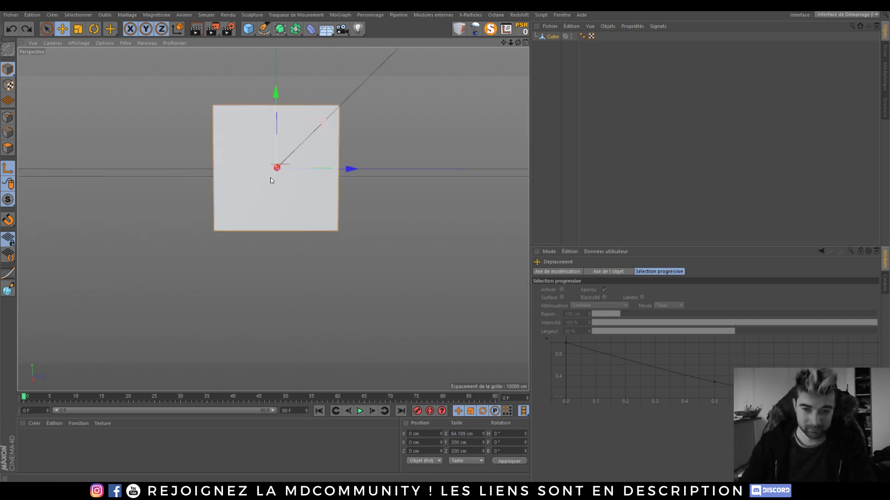
mouse_move(276, 104)
mouse_down()
mouse_move(286, 202)
mouse_move(326, 209)
mouse_move(353, 167)
mouse_move(377, 265)
mouse_move(327, 219)
mouse_up()
key(ctrl+z)
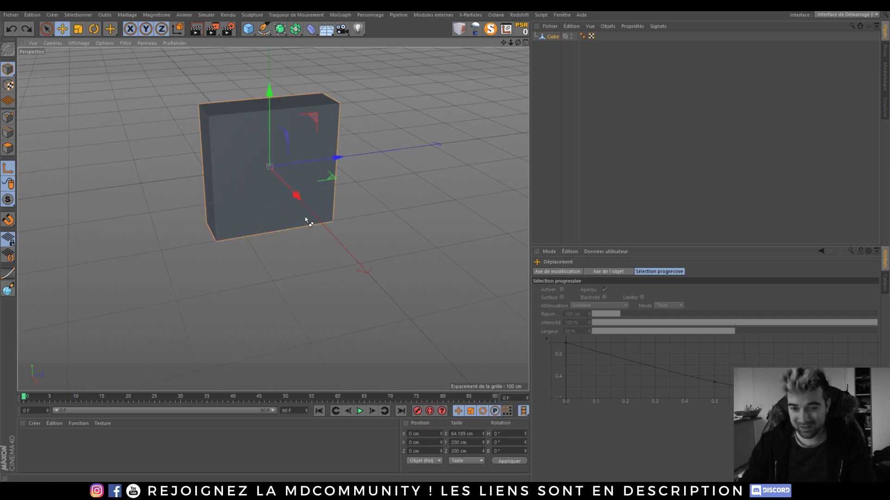
click(554, 37)
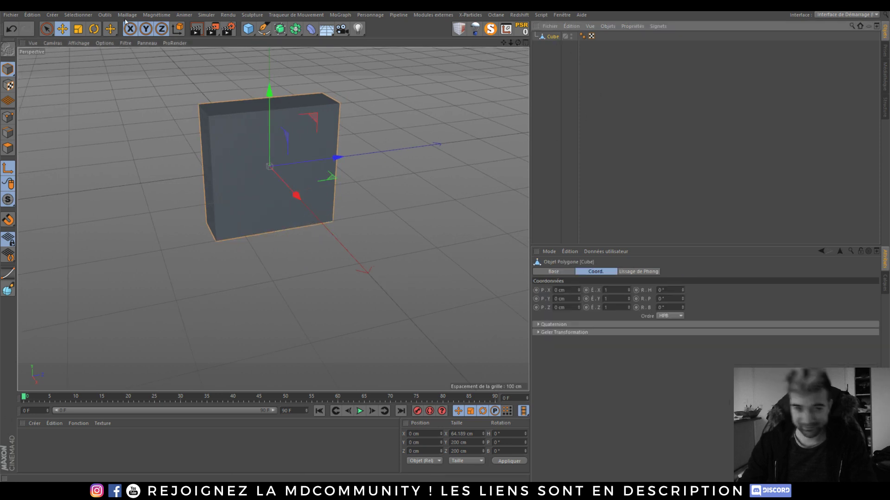
click(78, 30)
drag(270, 90, 269, 82)
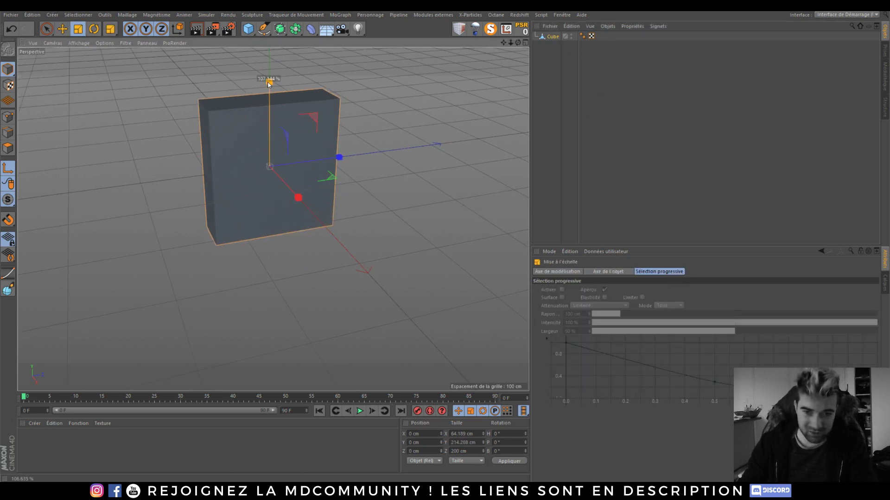
click(395, 128)
key(ctrl+z)
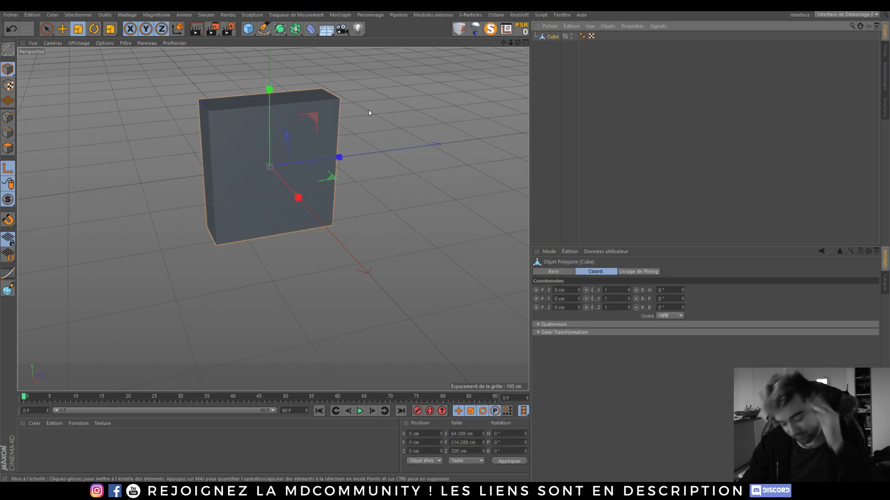
Step: Move the slab's axis to an edge with Centre des axes: vertical offset -100%, depth 100%
click(507, 27)
drag(484, 21, 625, 71)
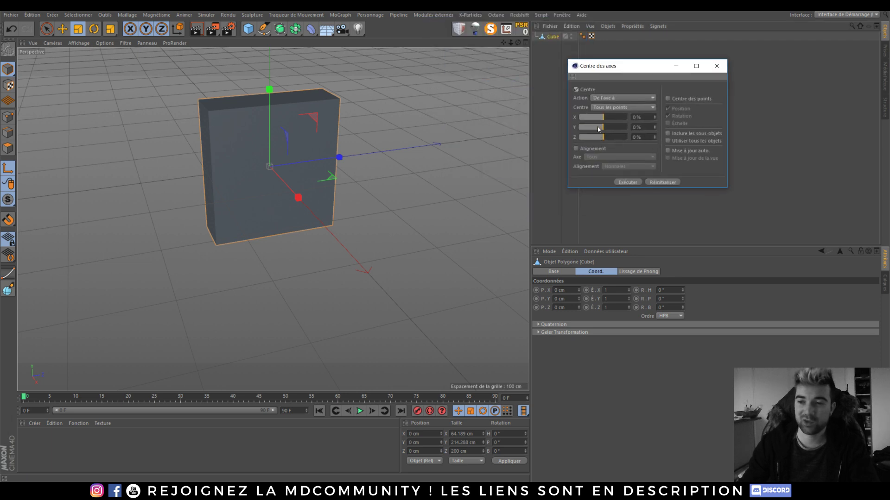
drag(598, 130, 578, 130)
click(628, 182)
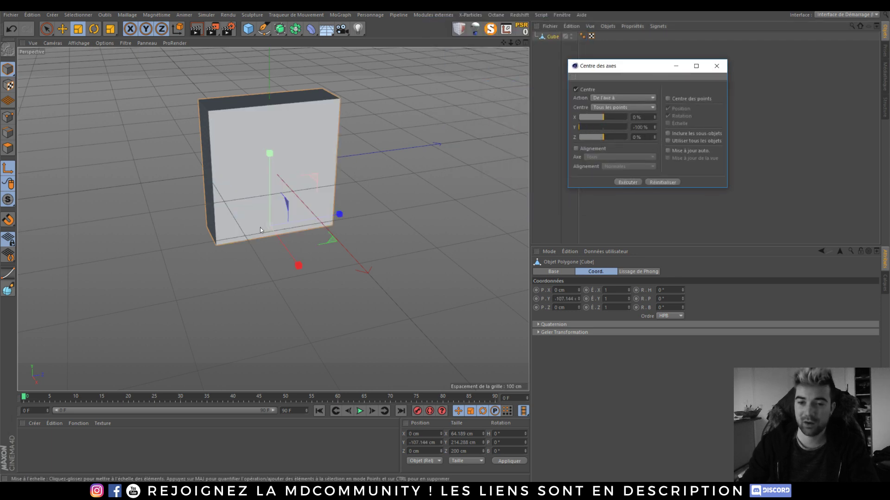
click(635, 182)
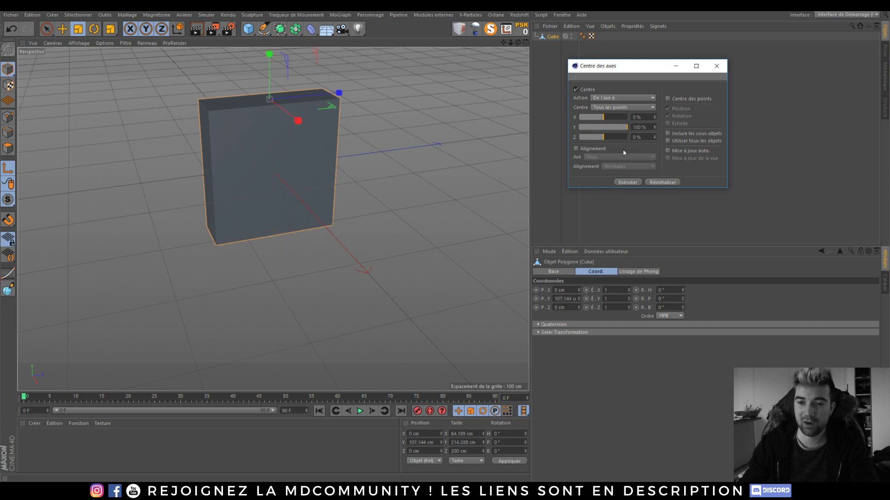
drag(623, 132, 604, 133)
drag(602, 127, 579, 127)
click(627, 182)
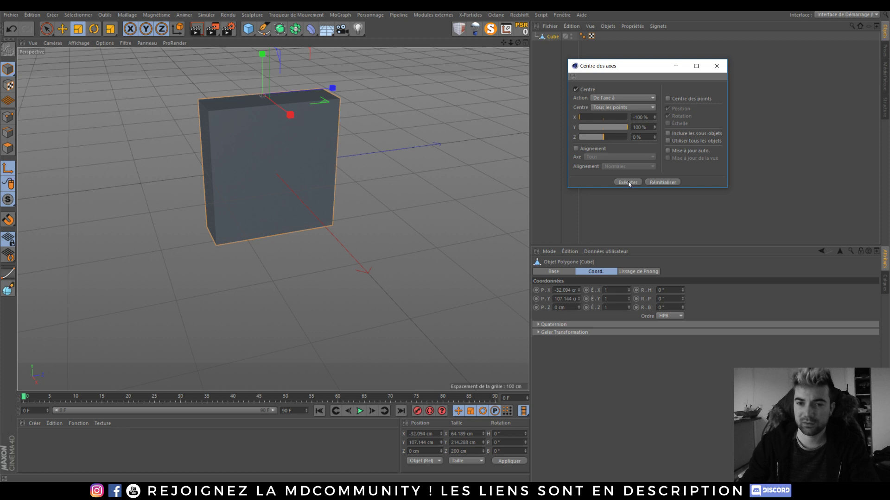
alt+drag(271, 107, 254, 112)
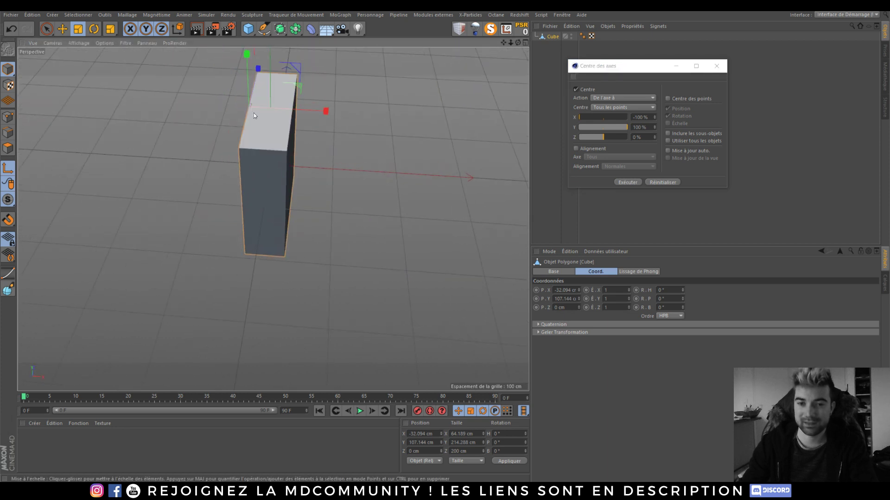
drag(603, 138, 654, 143)
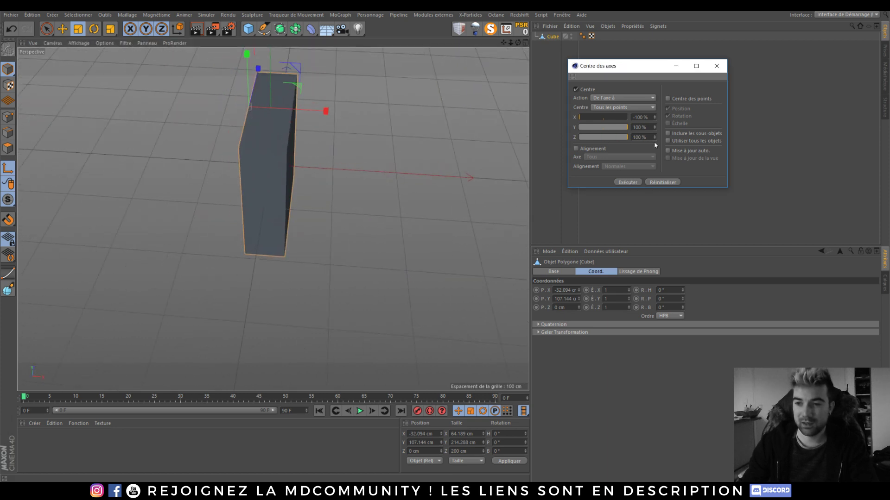
click(621, 183)
Step: Scale the slab slightly, pitch it to −24.554° around its new axis, and close the dialog
mouse_move(257, 107)
alt+mouse_down()
mouse_move(254, 157)
mouse_move(132, 159)
mouse_move(322, 184)
mouse_move(383, 84)
alt+mouse_up()
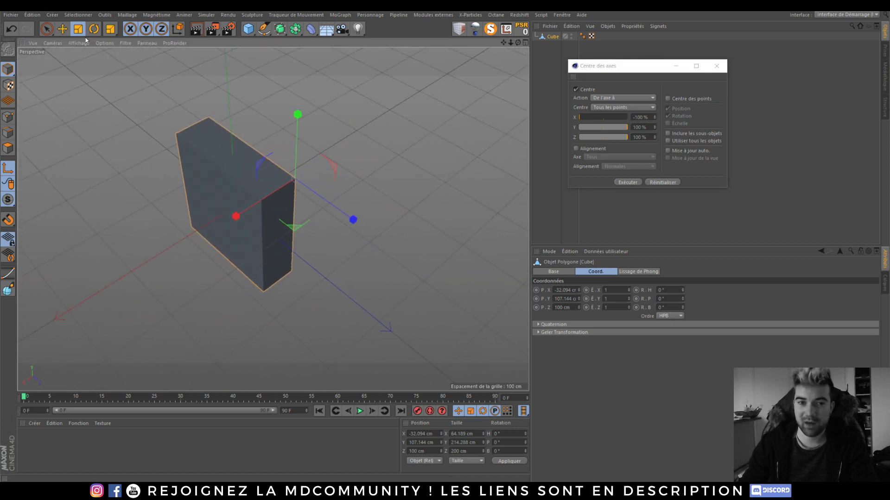
drag(355, 173, 361, 168)
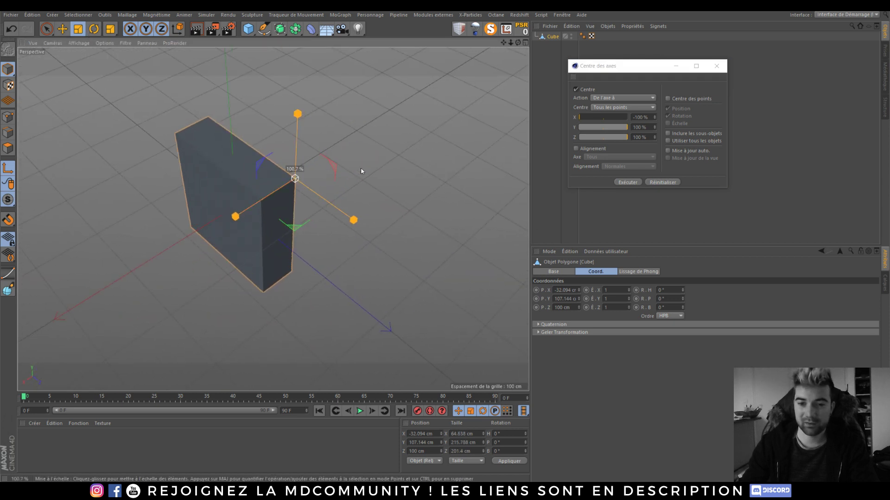
click(94, 29)
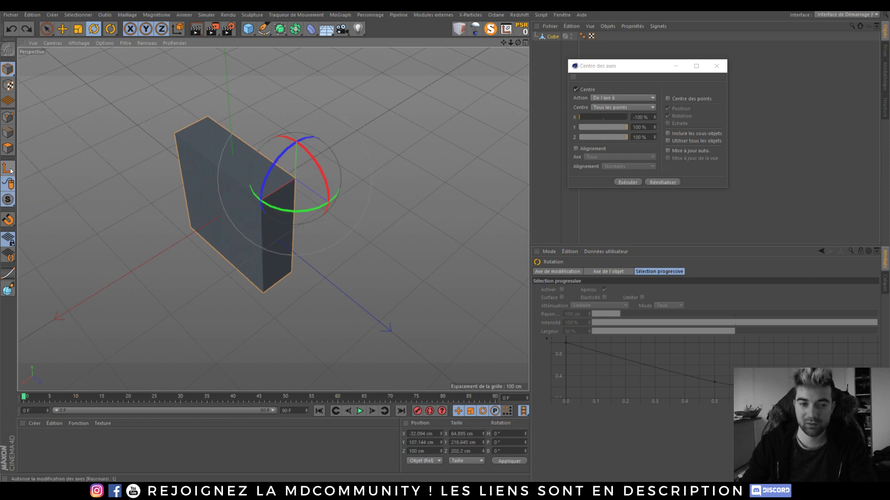
mouse_move(319, 168)
mouse_down()
mouse_move(332, 166)
mouse_move(364, 190)
mouse_up()
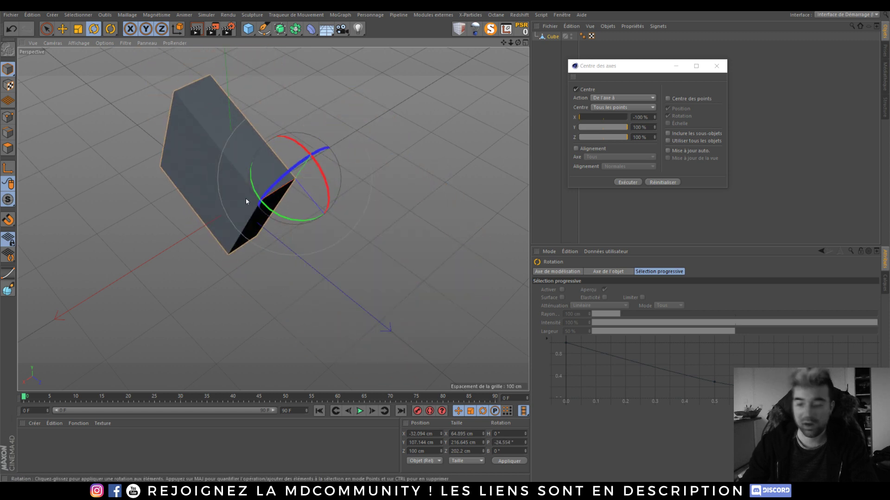
mouse_move(199, 205)
alt+mouse_down()
mouse_move(242, 234)
mouse_move(367, 179)
mouse_move(338, 208)
mouse_move(352, 195)
alt+mouse_up()
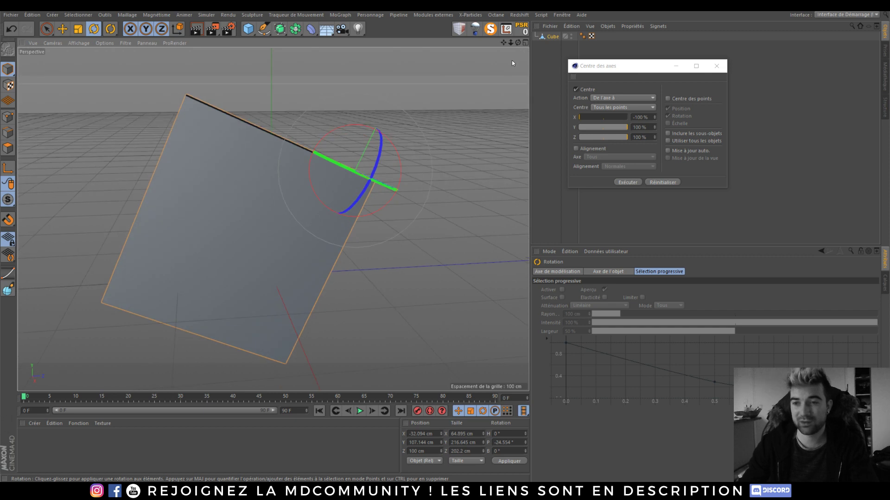
click(717, 67)
Step: Replace the old cube with a fresh Cube and Ctrl-drag copies of it along X
key(Delete)
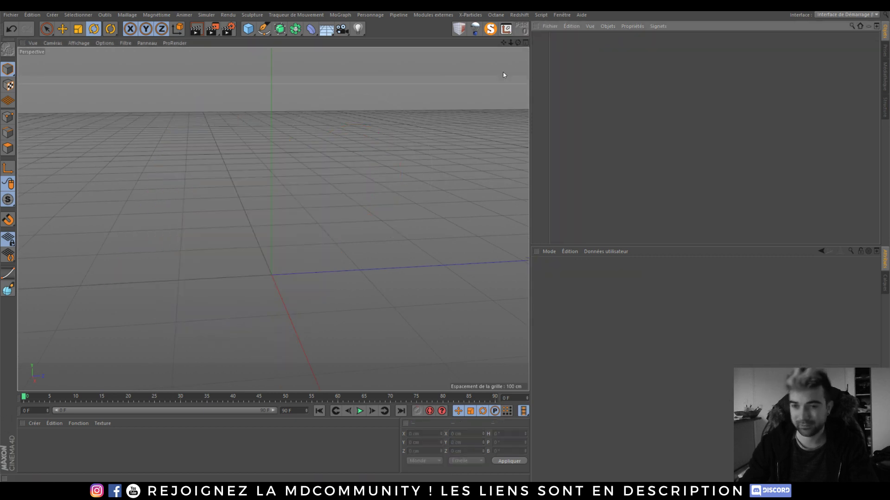
mouse_move(307, 255)
alt+mouse_down()
mouse_move(268, 284)
mouse_move(311, 282)
mouse_move(264, 218)
mouse_move(254, 236)
alt+mouse_up()
drag(247, 29, 367, 46)
click(367, 45)
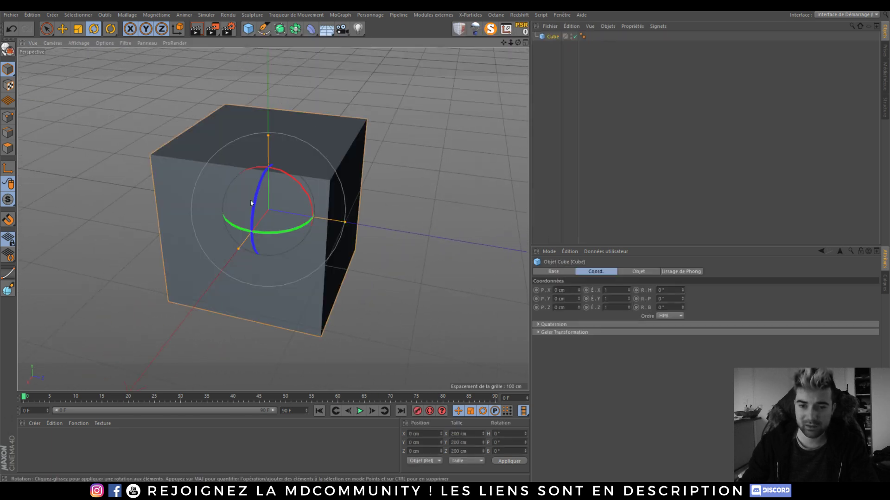
scroll(251, 203, down, 6)
key(e)
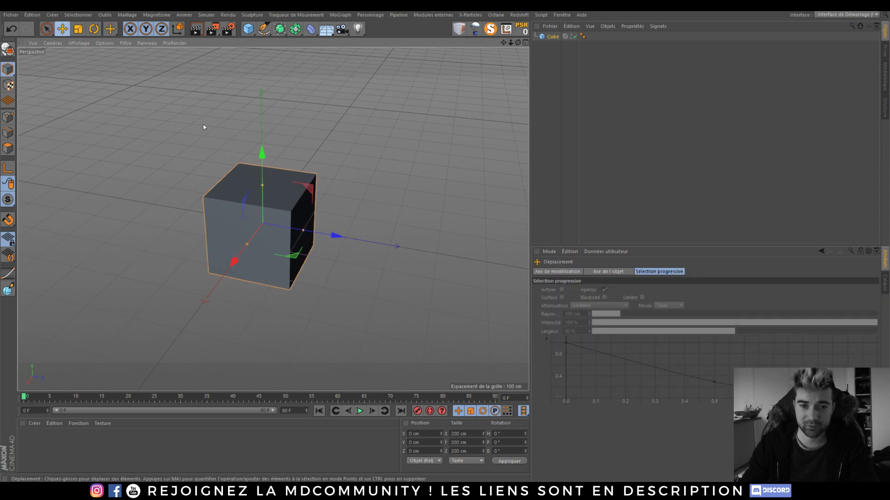
mouse_move(258, 241)
ctrl+mouse_down()
mouse_move(283, 165)
mouse_move(218, 160)
mouse_move(467, 202)
mouse_move(407, 200)
mouse_move(458, 290)
mouse_move(196, 257)
ctrl+mouse_up()
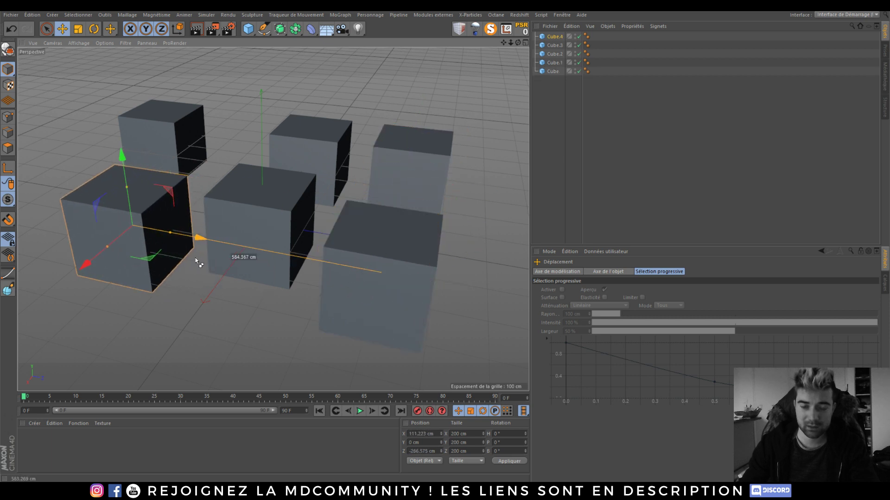
Step: Add a camera and a light raised to Y 188.679 cm, then select Cube.3
drag(342, 29, 391, 41)
drag(261, 155, 262, 83)
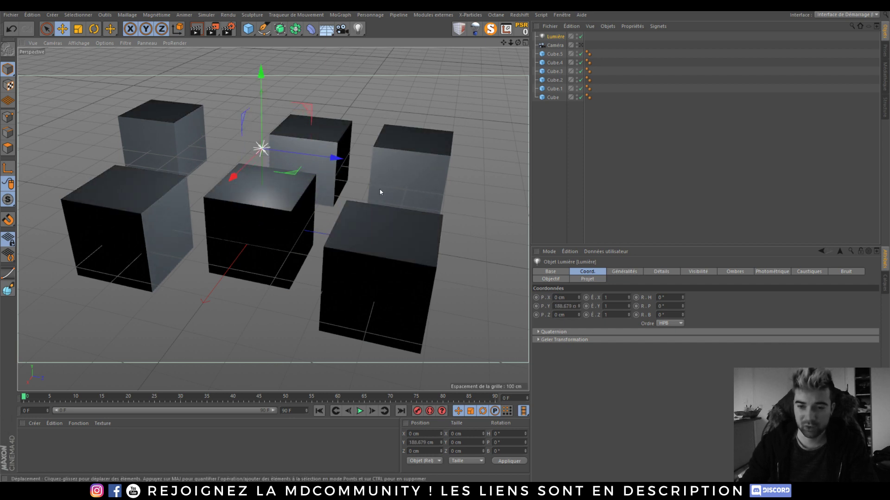
click(388, 179)
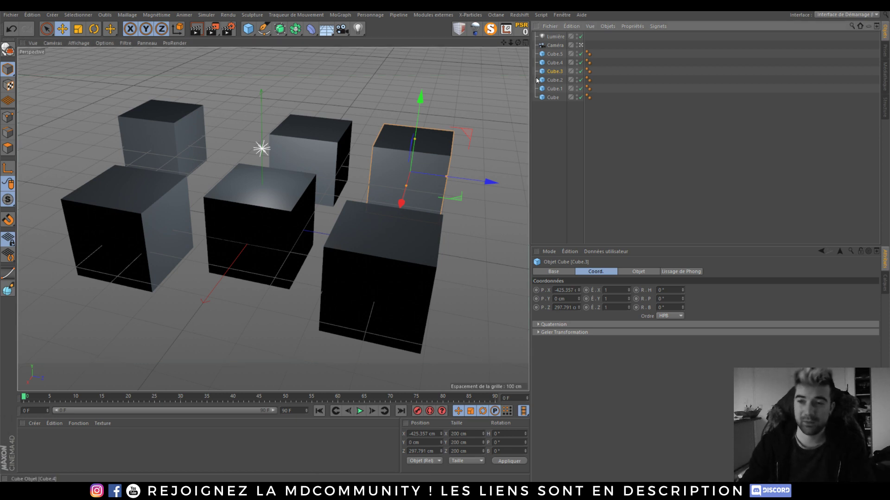
Step: Isolate Cube.3 with the camera and light using MagicSolo
ctrl+click(554, 45)
ctrl+click(555, 36)
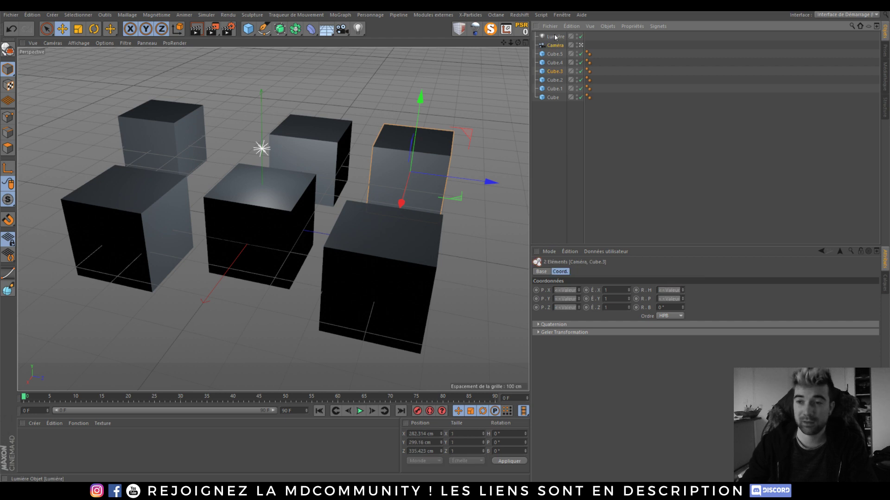
click(490, 29)
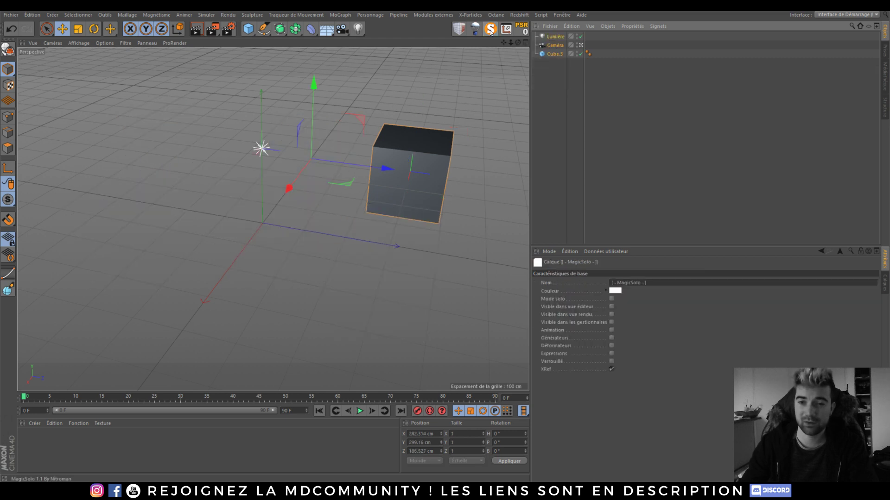
mouse_move(381, 177)
alt+mouse_down()
mouse_move(467, 198)
mouse_move(467, 164)
alt+mouse_up()
alt+drag(447, 177, 273, 218)
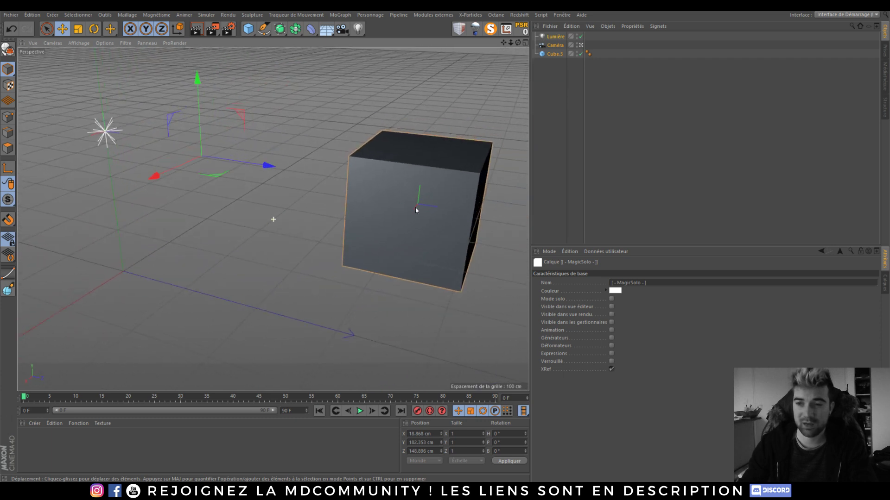
Step: Make Cube.3 editable and inset its front face by 10.3 cm with Extrusion interne
click(554, 54)
key(c)
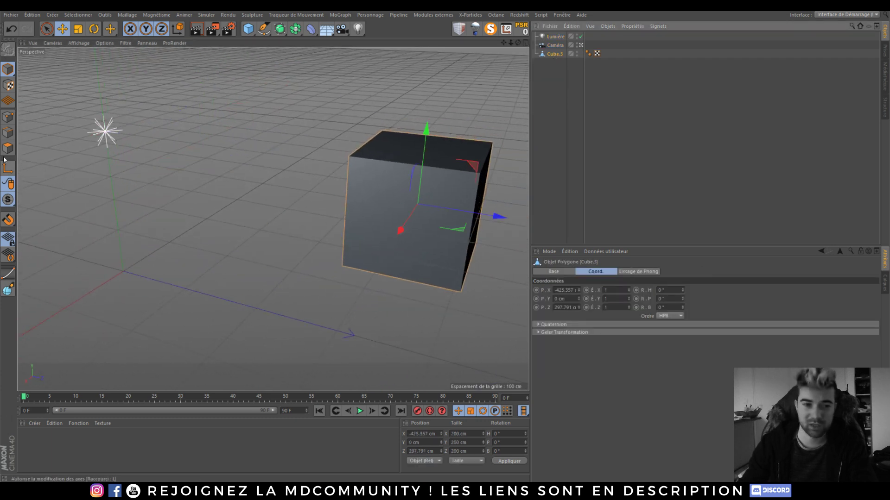
click(8, 149)
right_click(450, 196)
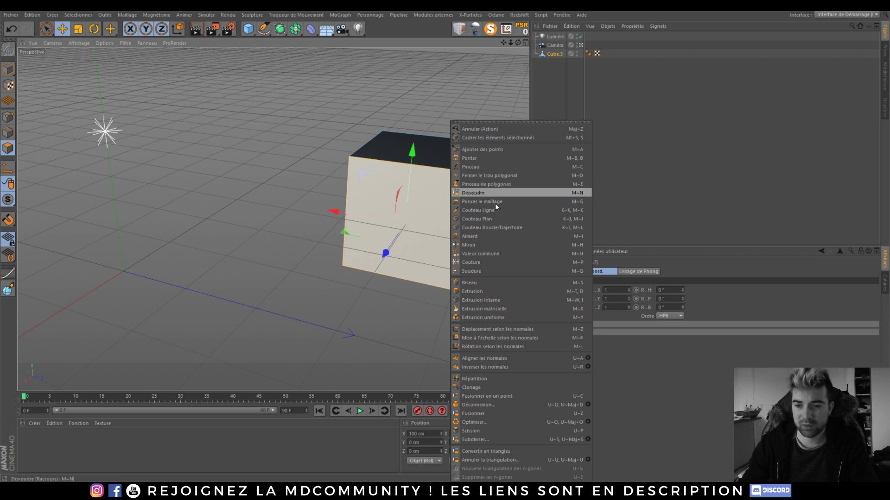
click(482, 300)
click(457, 235)
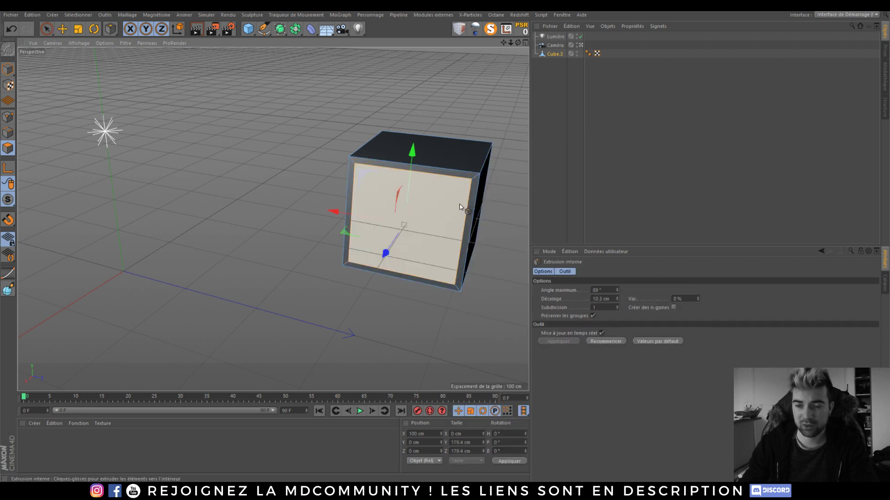
drag(394, 240, 610, 125)
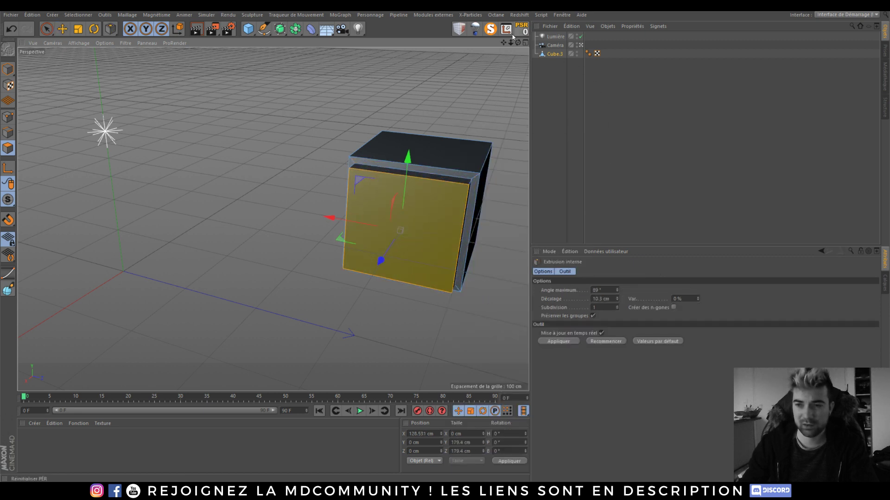
Step: Turn MagicSolo off so all six cubes show, then clear the selection
click(488, 31)
alt+drag(349, 172, 252, 238)
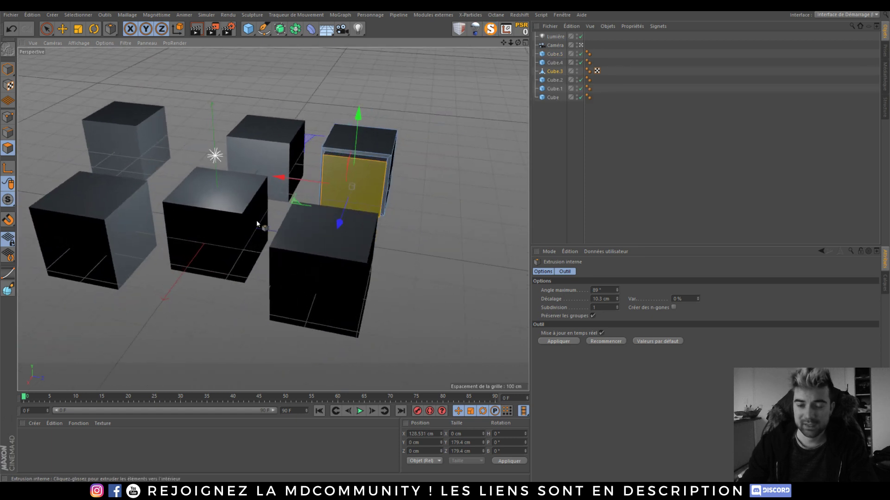
click(554, 89)
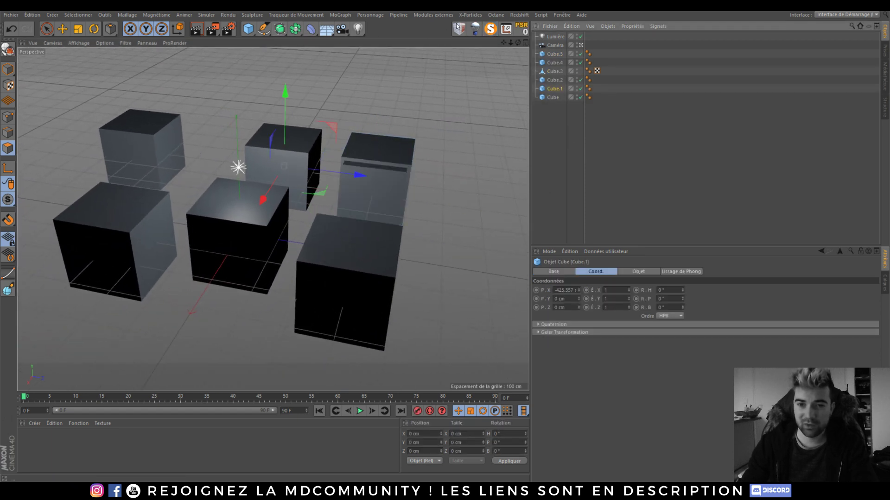
click(492, 32)
click(558, 65)
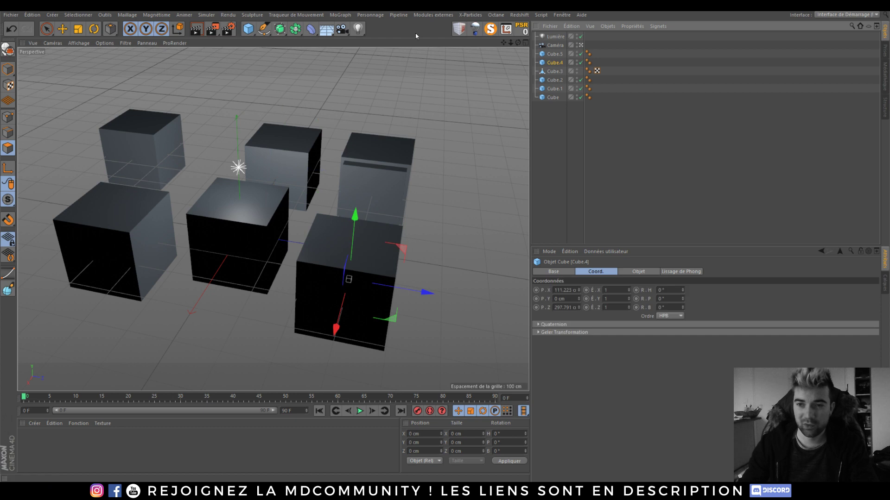
click(496, 31)
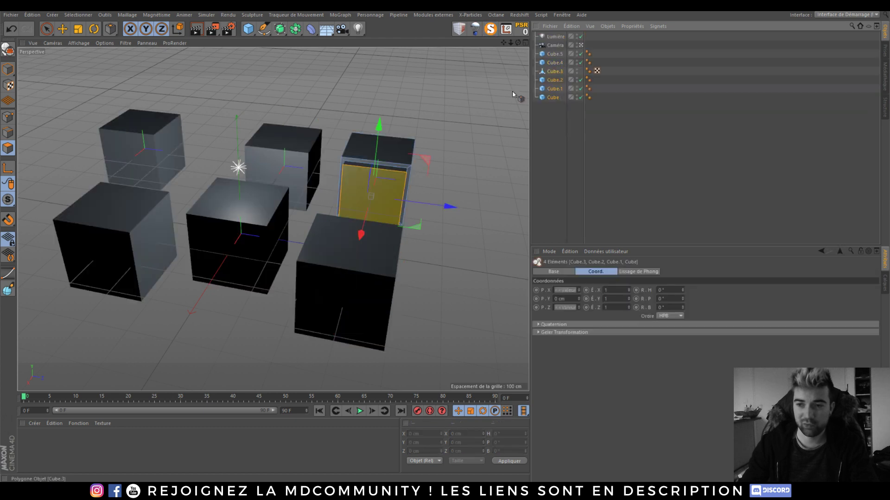
click(494, 29)
click(478, 190)
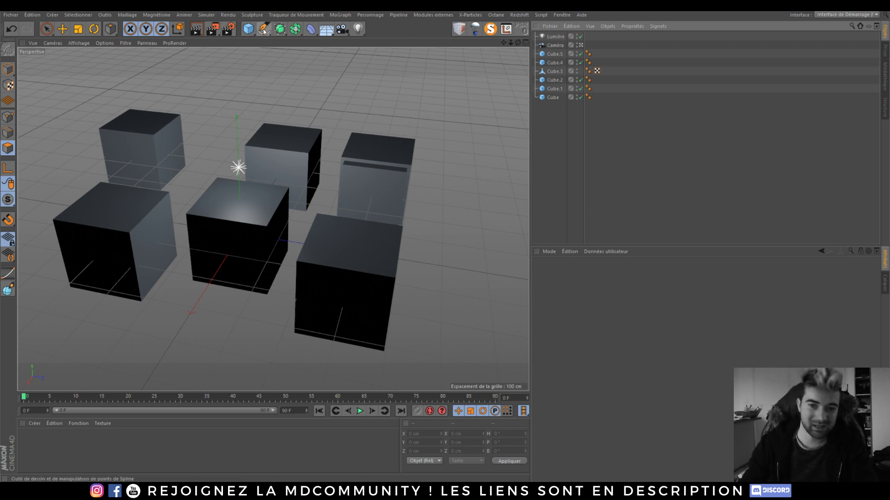
Step: Select all six cubes, briefly isolate them and bring up the Layer Manager
click(570, 78)
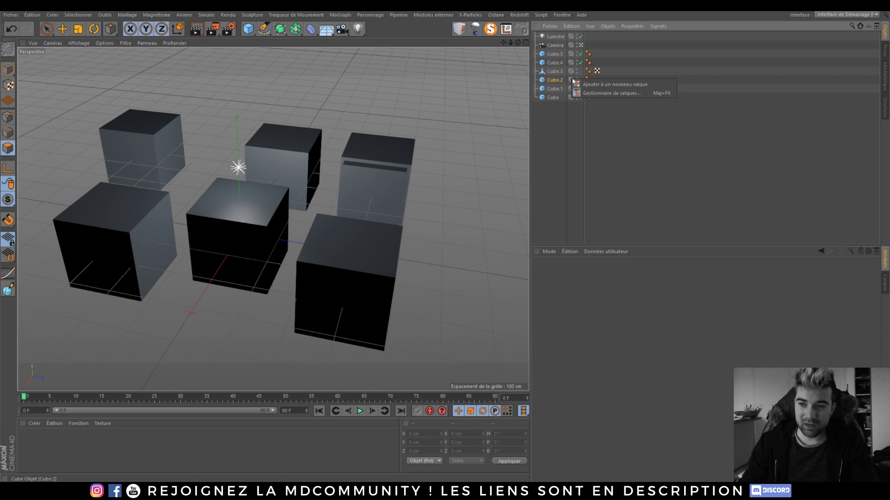
click(554, 125)
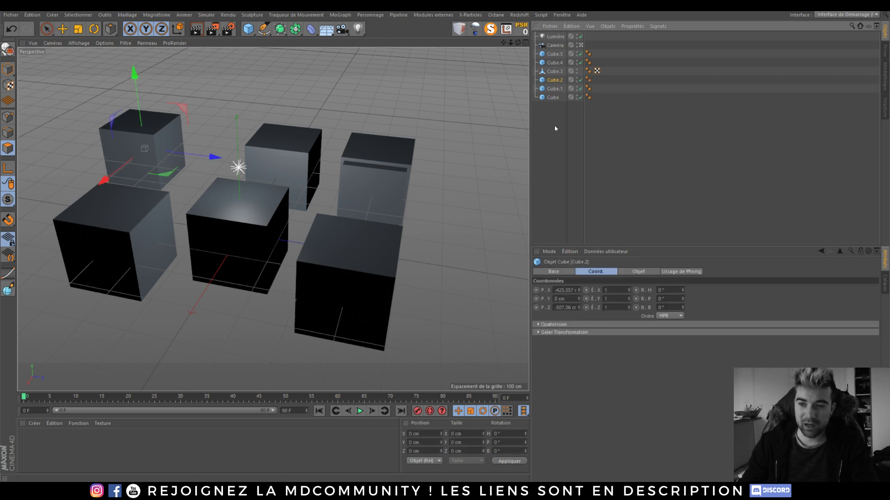
drag(554, 125, 551, 54)
click(475, 29)
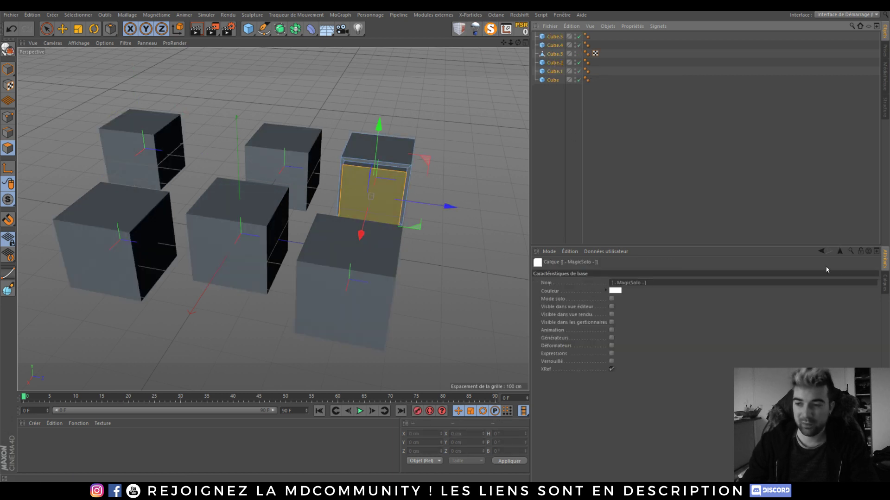
click(885, 286)
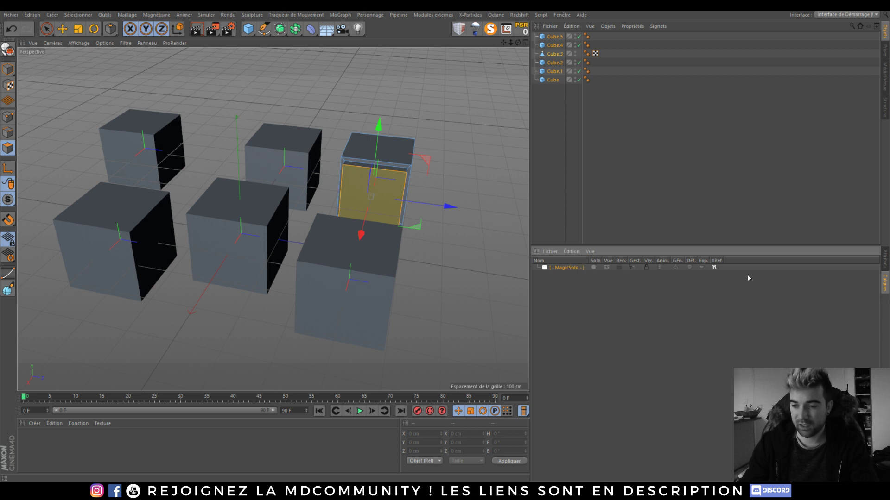
click(885, 255)
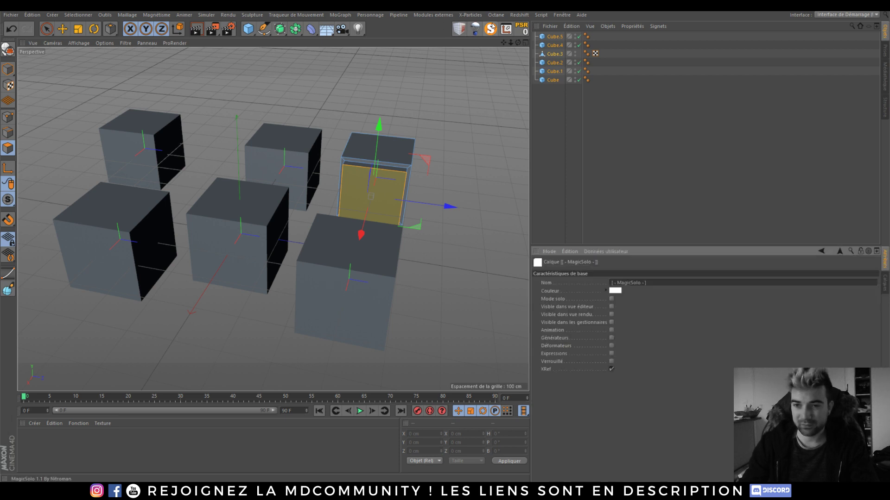
click(491, 28)
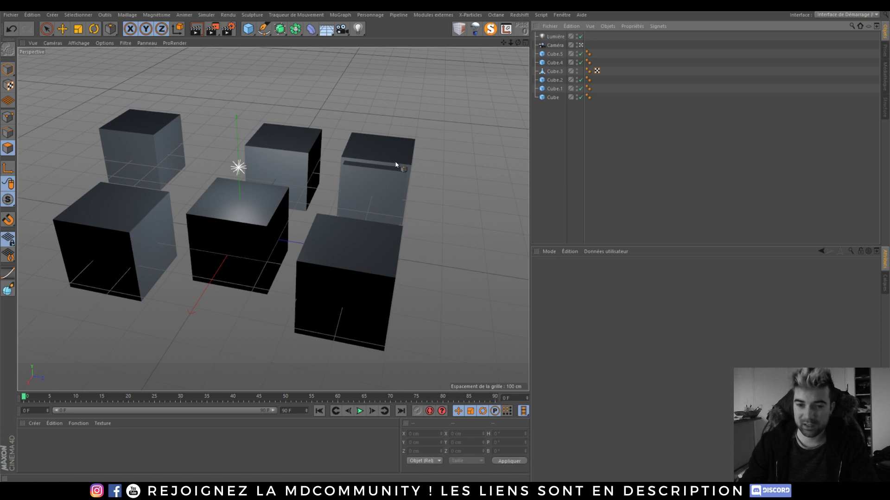
Step: Put Cube.3 on a new layer named Objet
click(555, 72)
click(571, 72)
click(597, 77)
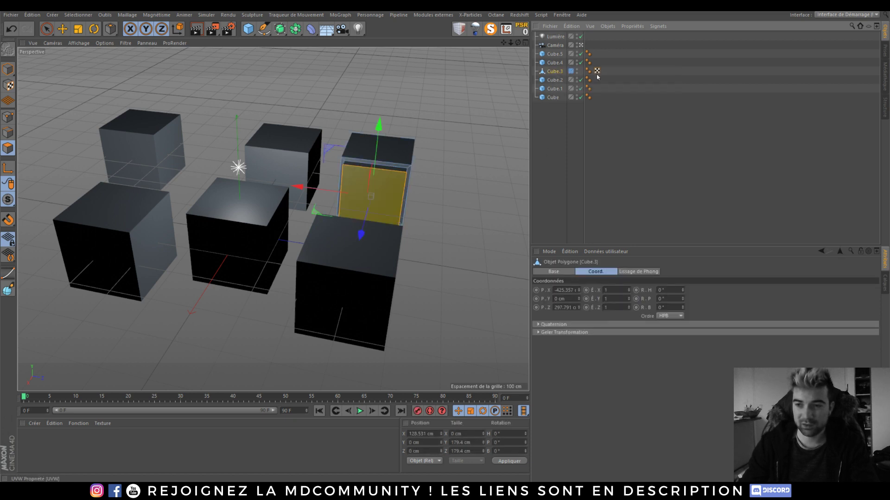
click(885, 282)
double_click(559, 268)
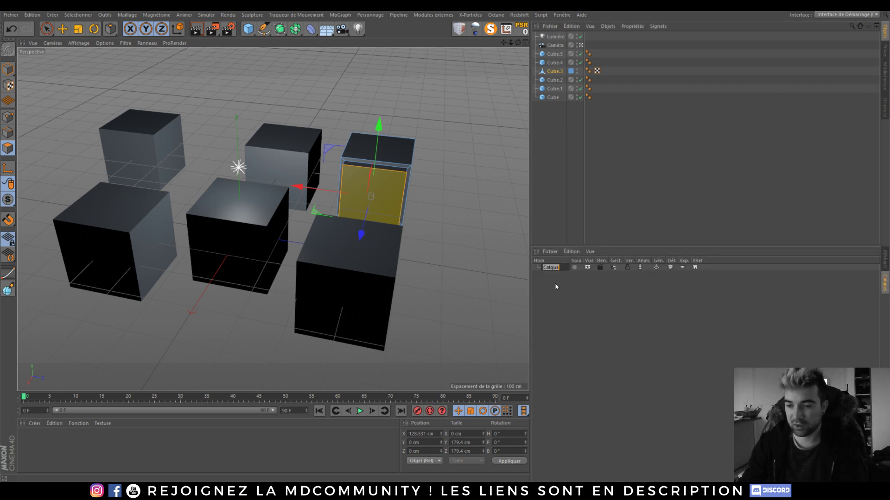
text(Objet)
key(Return)
Step: Put Cube, Cube.1 and Cube.2 on a new purple layer named 'Groupe 2'
drag(549, 111, 565, 77)
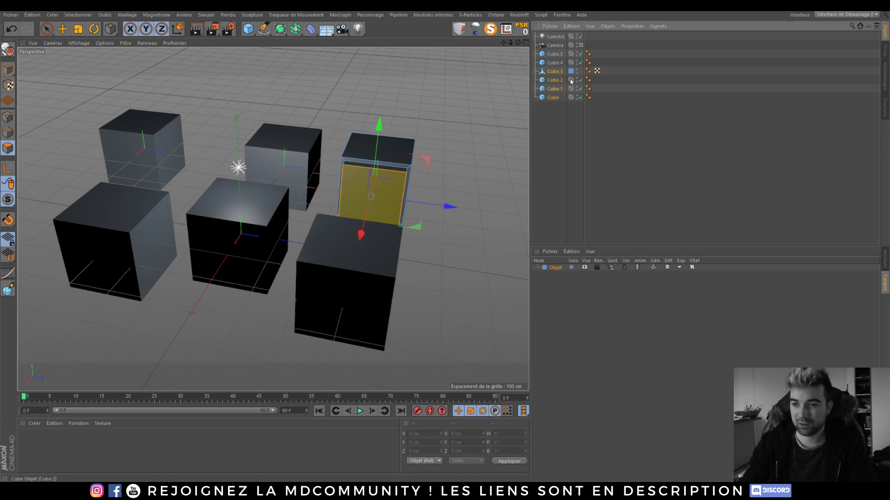
click(571, 79)
click(642, 94)
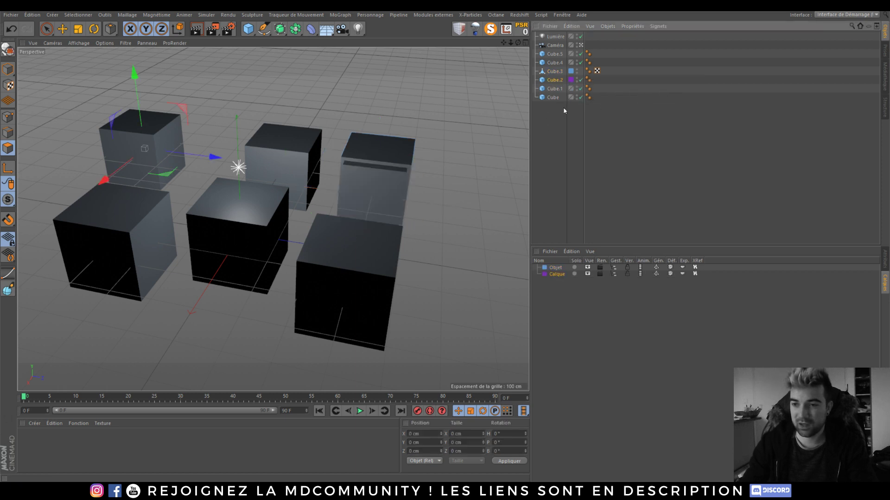
click(570, 88)
mouse_move(629, 96)
click(695, 104)
click(573, 98)
click(693, 111)
click(546, 132)
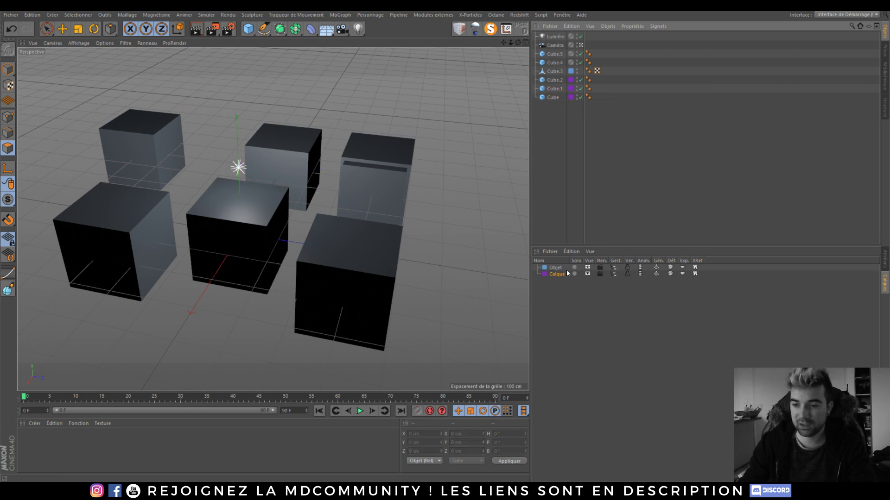
double_click(556, 274)
text(Groupe)
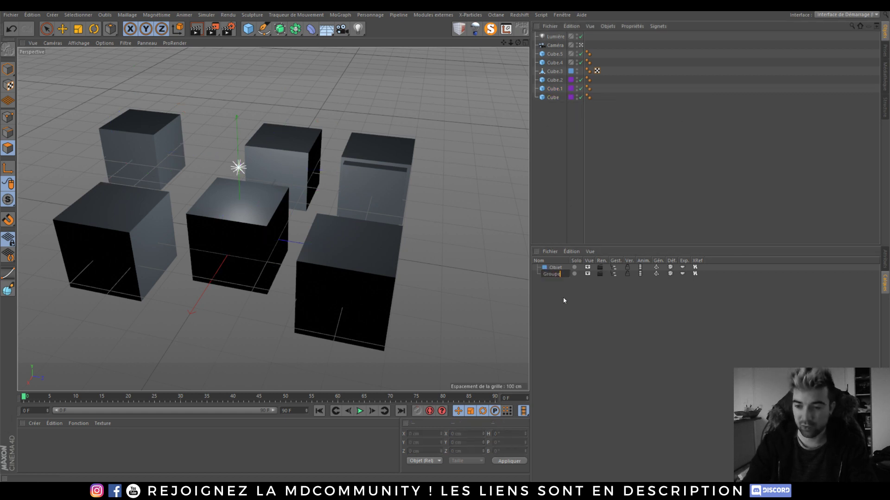
text( 2)
key(Return)
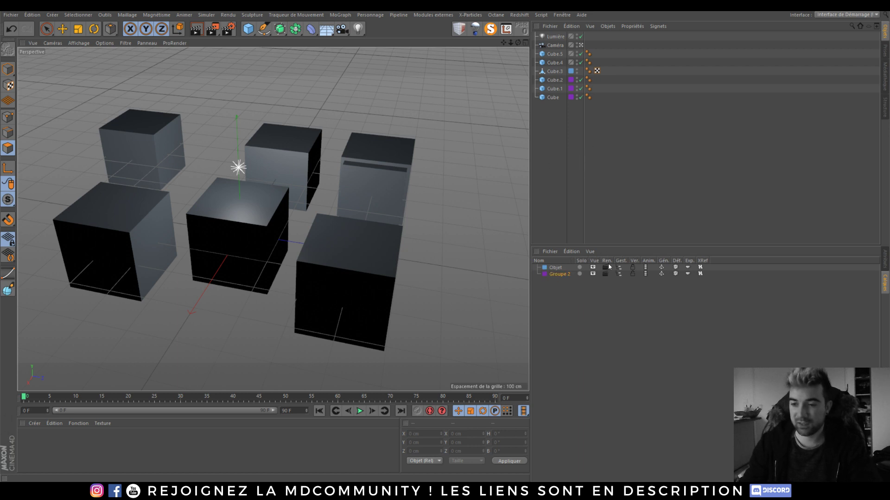
Step: Hide the Objet and Groupe 2 cubes with the Vue switches
click(593, 267)
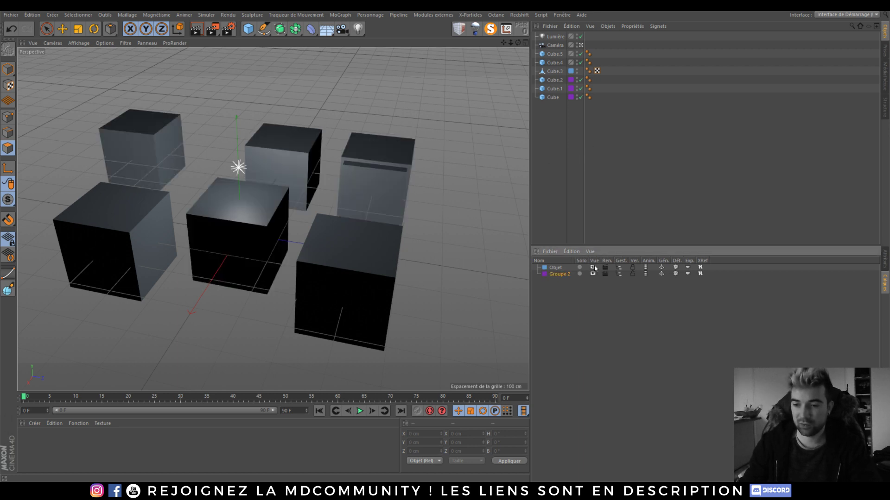
click(593, 274)
click(593, 274)
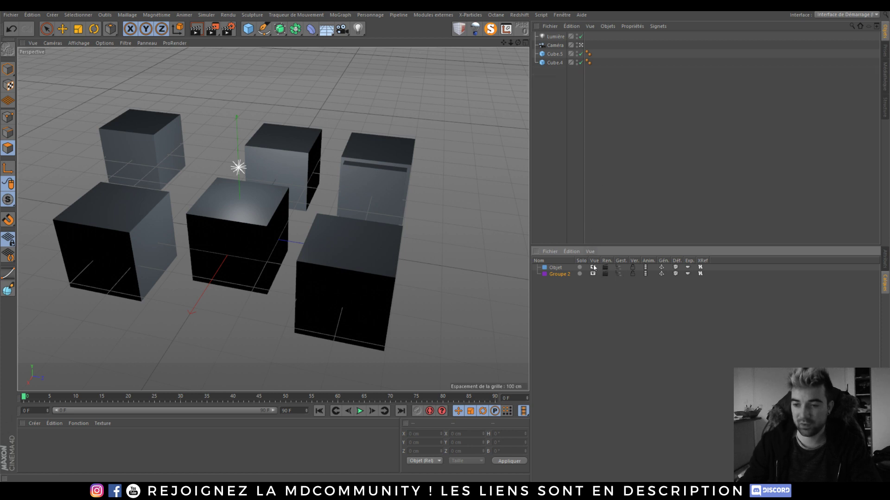
click(593, 267)
click(593, 274)
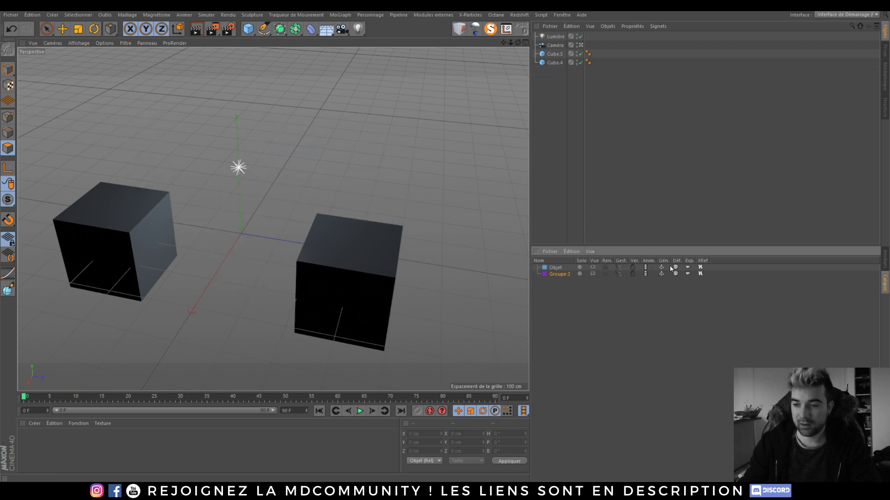
alt+middle_drag(281, 237, 304, 232)
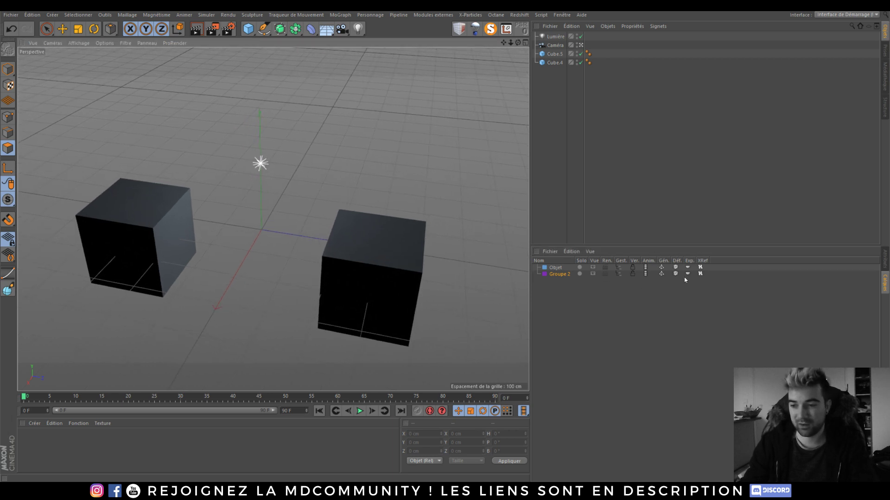
alt+drag(315, 251, 372, 260)
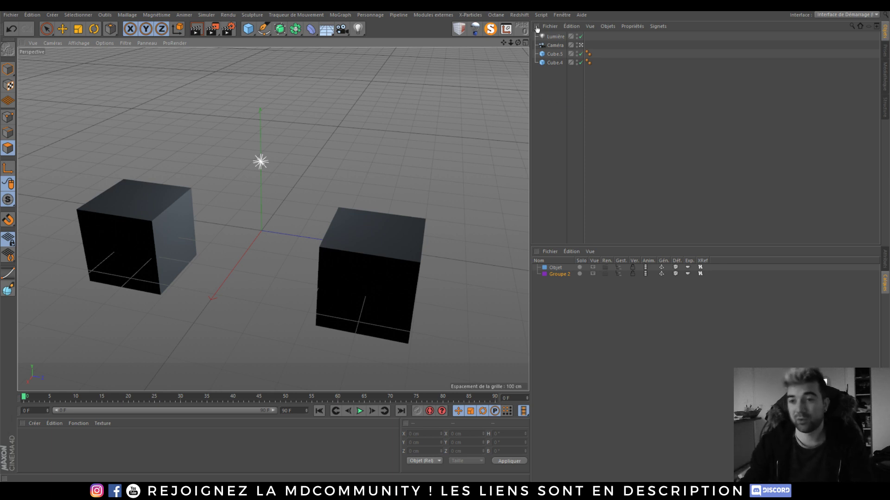
Step: Make both layers' cubes visible again and select all objects
click(592, 274)
click(606, 267)
click(605, 274)
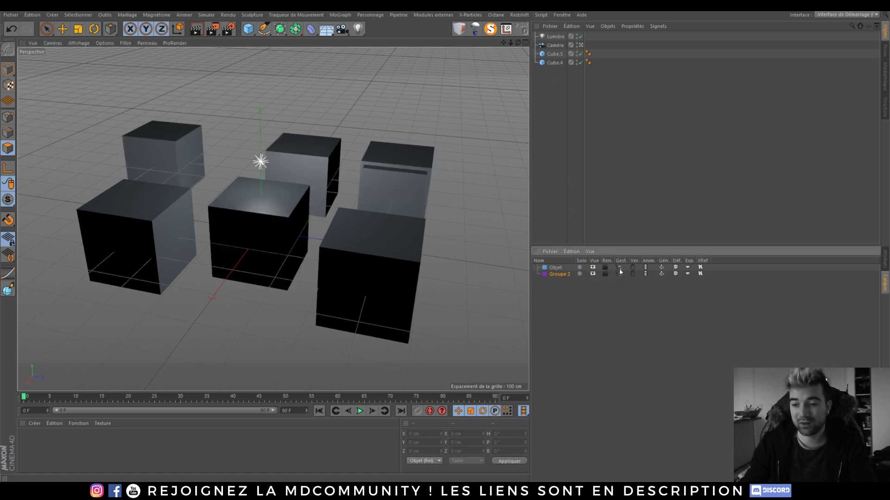
key(ctrl+a)
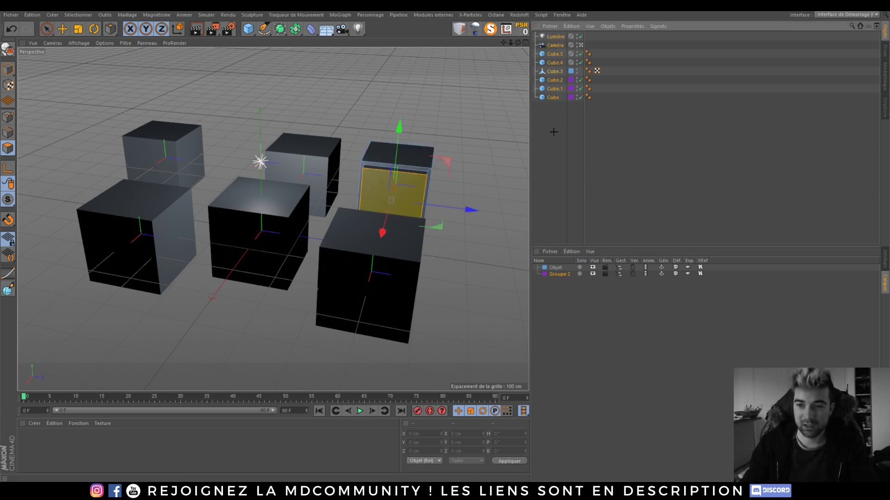
Step: Delete all cubes, the light and the camera, and add a fresh Cube
drag(553, 132, 546, 35)
key(Delete)
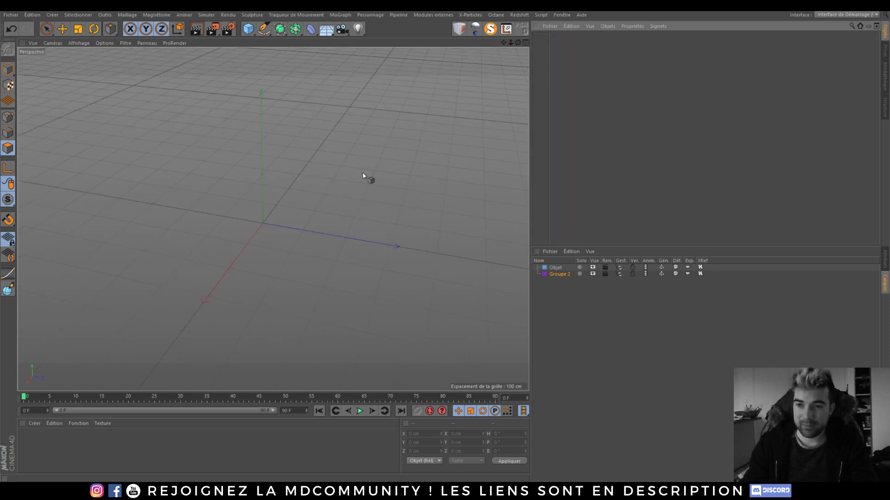
scroll(363, 175, up, 2)
alt+middle_drag(279, 187, 297, 193)
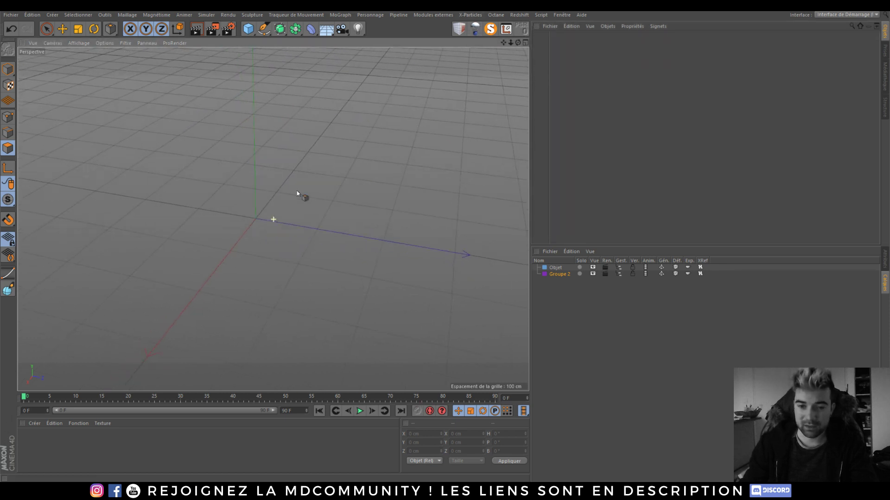
drag(244, 32, 271, 38)
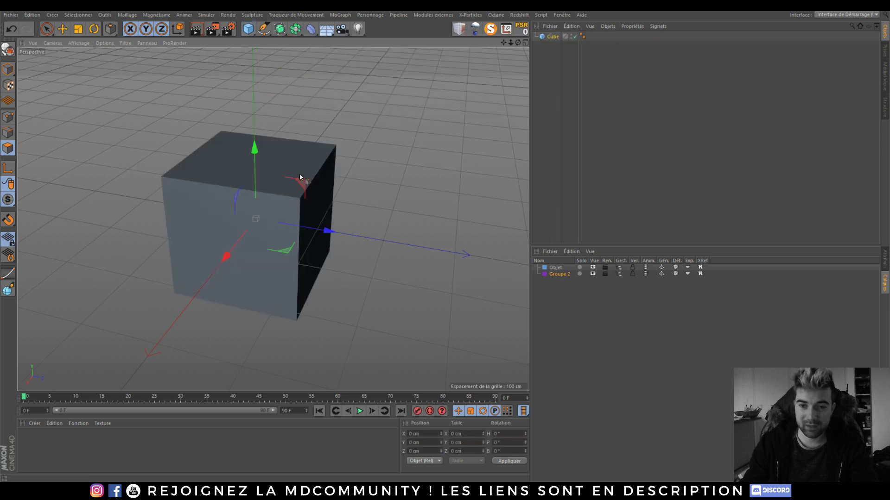
alt+drag(299, 174, 469, 146)
Step: Drop the cube to the floor, raise it high, and drop it back again
click(469, 33)
click(467, 78)
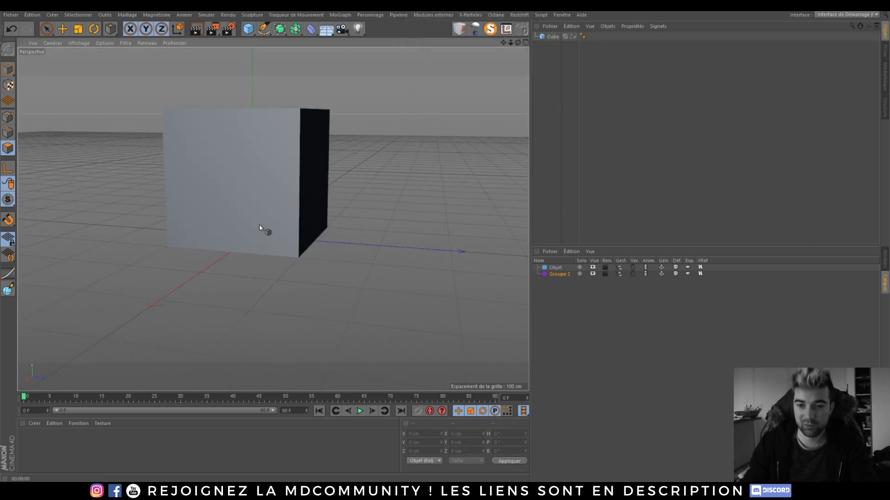
click(552, 37)
scroll(348, 184, down, 3)
drag(284, 132, 285, 69)
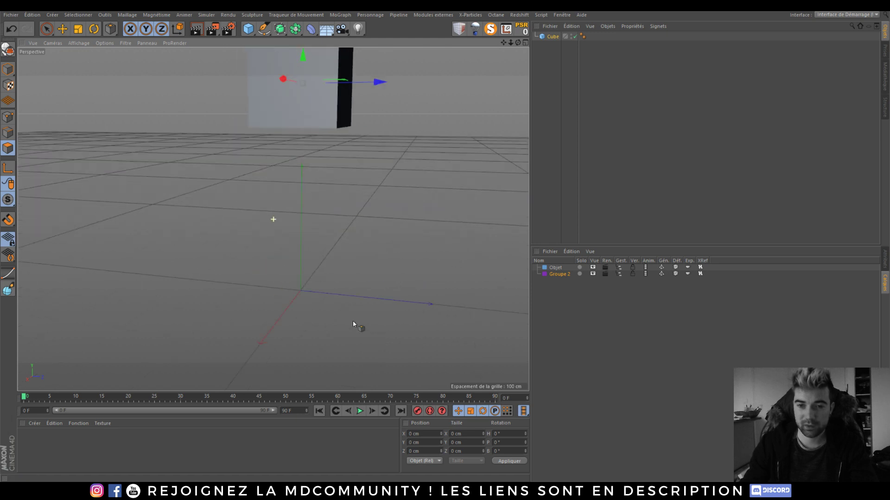
alt+drag(290, 137, 328, 244)
click(472, 30)
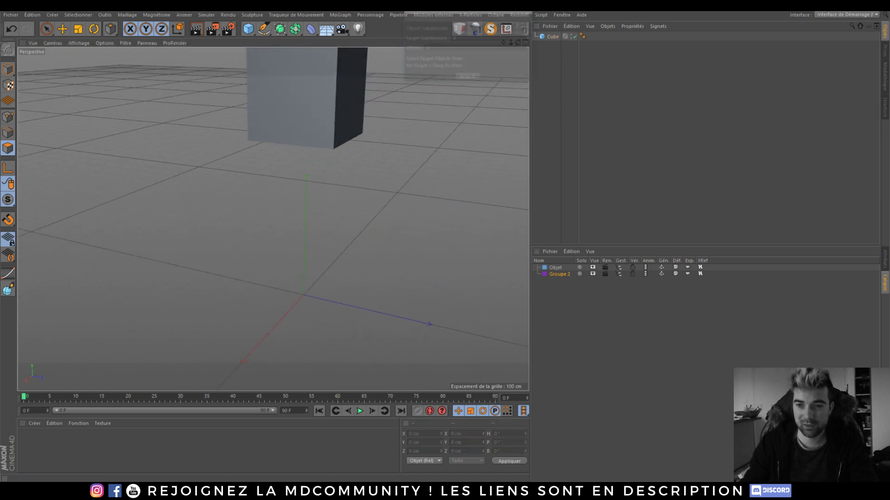
click(469, 78)
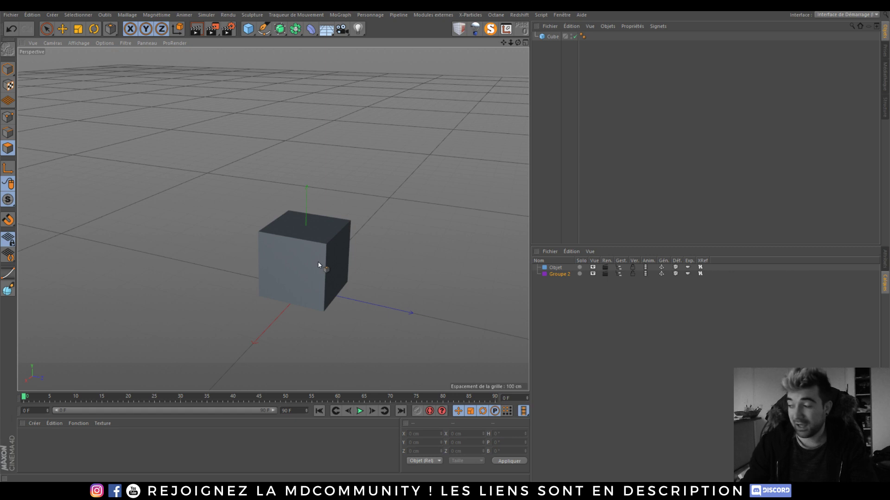
Step: Ctrl-drag a duplicate, Cube.1, up above the cube and shift it sideways
scroll(318, 262, up, 2)
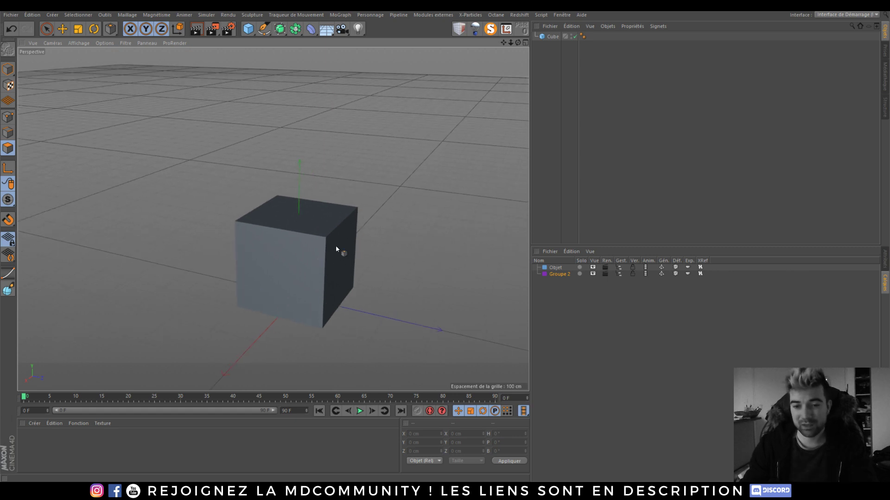
click(62, 28)
click(297, 257)
ctrl+drag(307, 216, 303, 218)
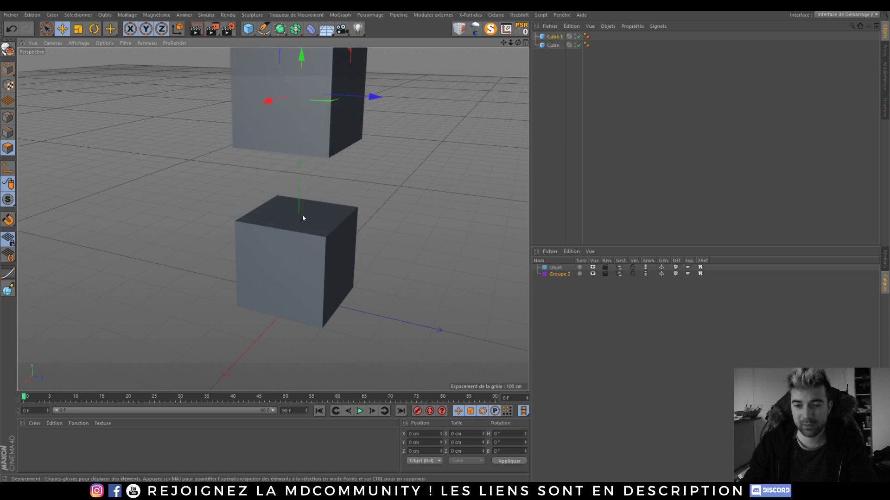
drag(354, 106, 436, 101)
mouse_move(332, 201)
alt+mouse_down()
mouse_move(403, 221)
mouse_move(440, 195)
alt+mouse_up()
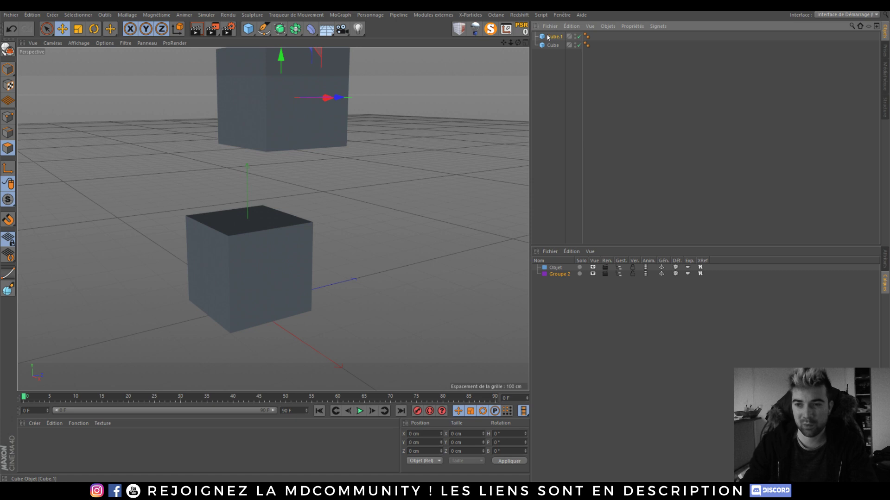
Step: Drop the upper cube onto the lower Cube as target with Drop To Floor
click(476, 31)
click(552, 46)
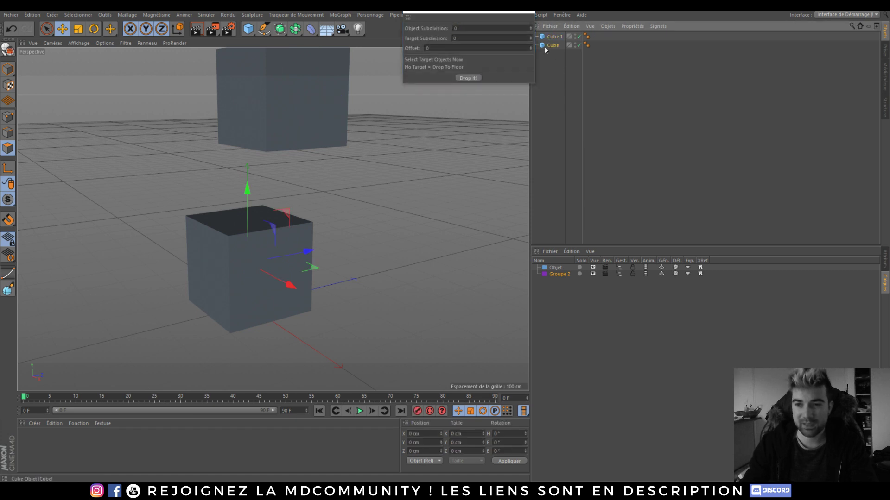
click(464, 78)
alt+drag(233, 234, 279, 234)
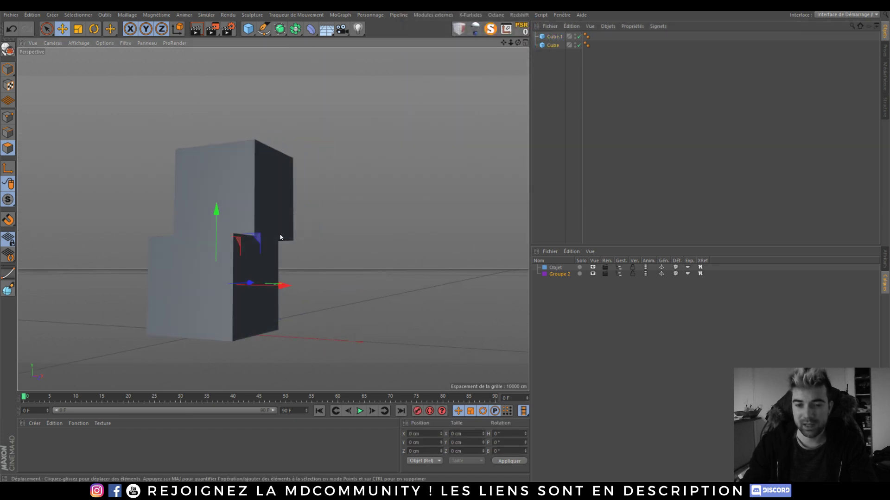
scroll(260, 230, up, 5)
scroll(287, 239, up, 3)
scroll(215, 244, down, 3)
scroll(221, 248, down, 3)
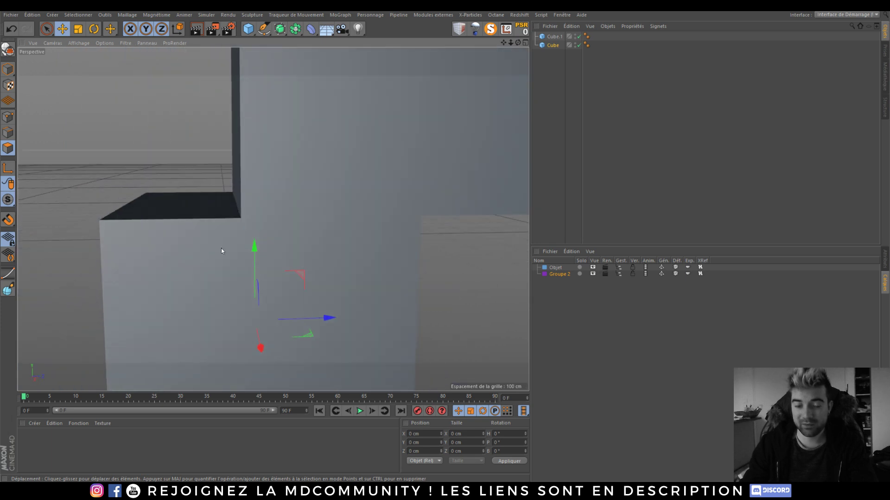
scroll(227, 255, down, 4)
alt+drag(230, 257, 223, 272)
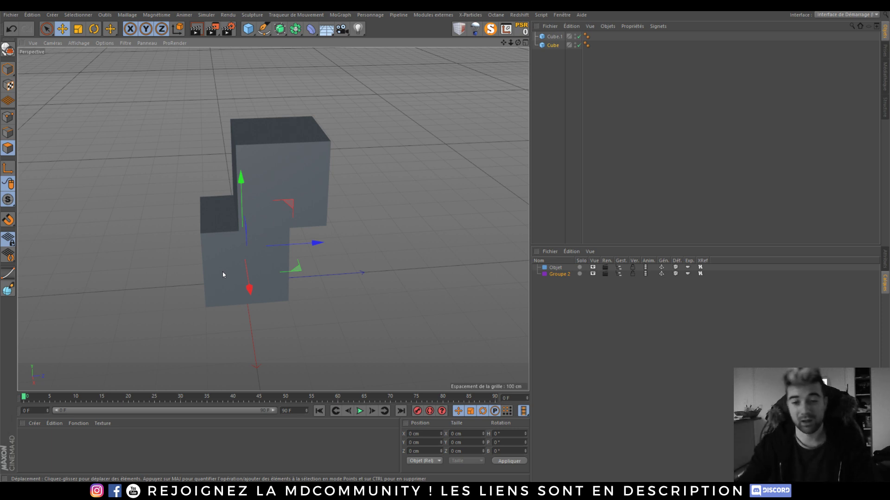
Step: Inspect the stepped stack from a near-horizontal view and select both cubes
scroll(243, 229, up, 5)
mouse_move(242, 229)
alt+mouse_down()
mouse_move(306, 238)
mouse_move(304, 248)
mouse_move(310, 220)
mouse_move(287, 205)
mouse_move(276, 247)
mouse_move(308, 241)
mouse_move(307, 248)
mouse_move(273, 247)
alt+mouse_up()
scroll(257, 243, up, 2)
scroll(306, 250, down, 3)
scroll(301, 246, down, 3)
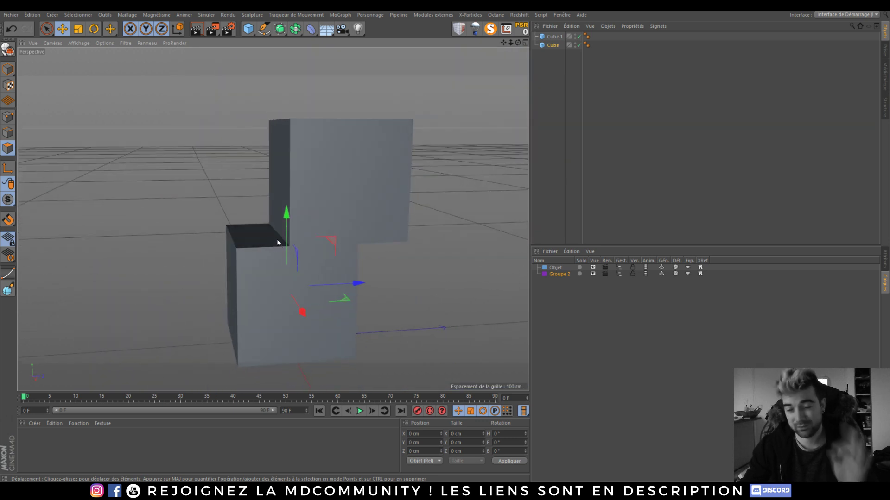
drag(543, 101, 542, 29)
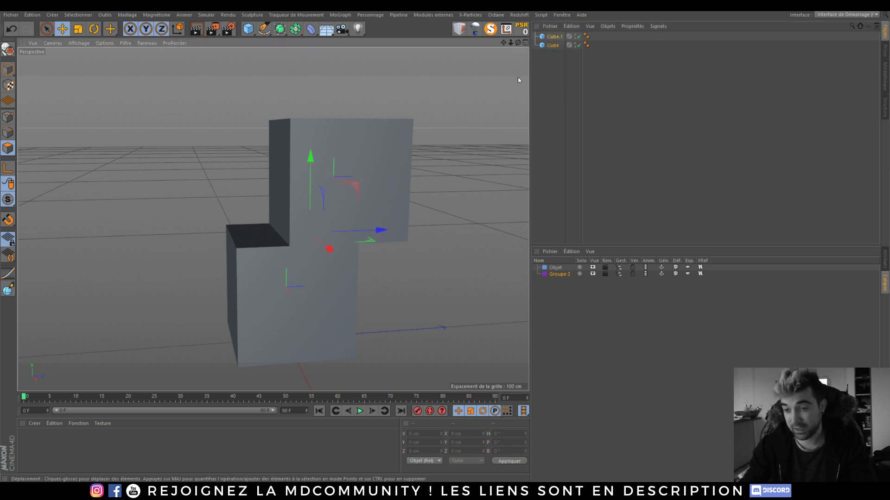
Step: Delete both cubes and switch the panel back to object attributes
key(Delete)
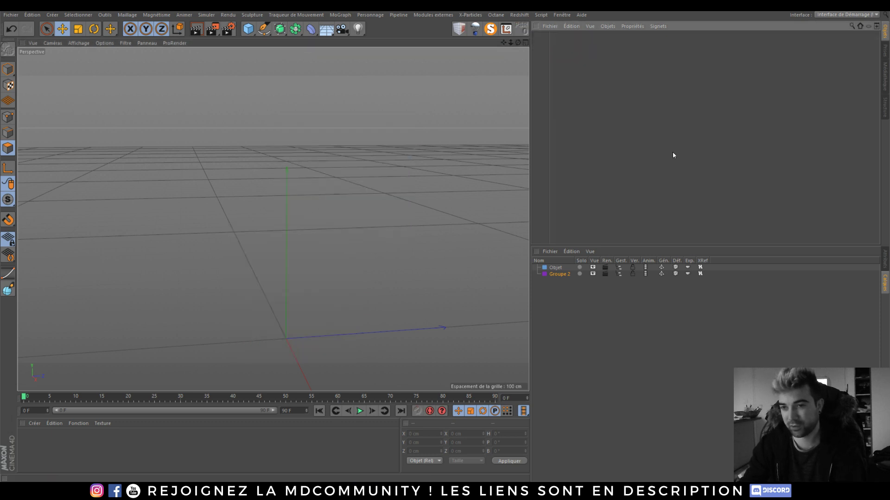
click(884, 259)
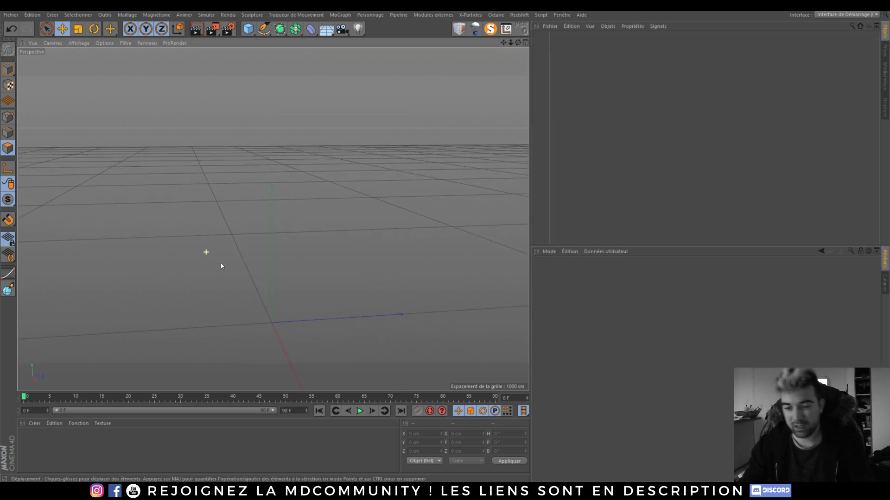
scroll(240, 295, down, 1)
scroll(259, 278, down, 1)
mouse_move(276, 264)
alt+mouse_down()
mouse_move(241, 287)
mouse_move(282, 256)
mouse_move(278, 223)
mouse_move(309, 173)
alt+mouse_up()
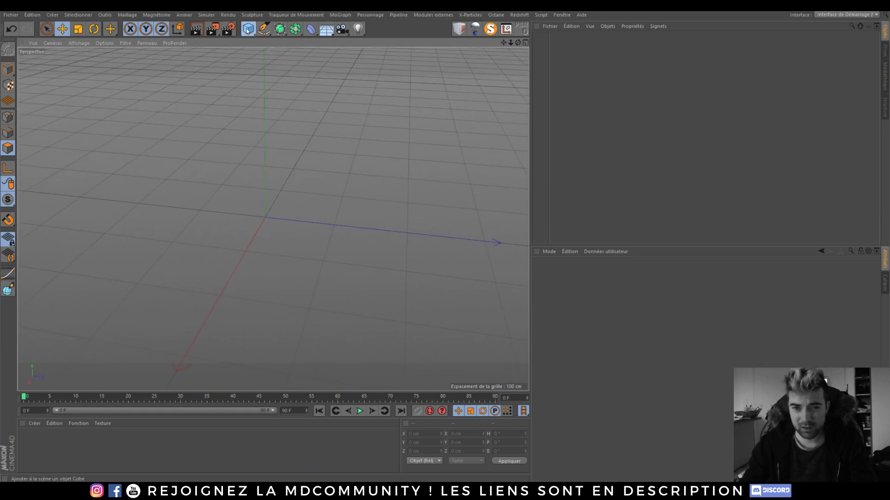
Step: Add a new cube, try stretching it along Y, and undo the stretch
drag(248, 30, 353, 39)
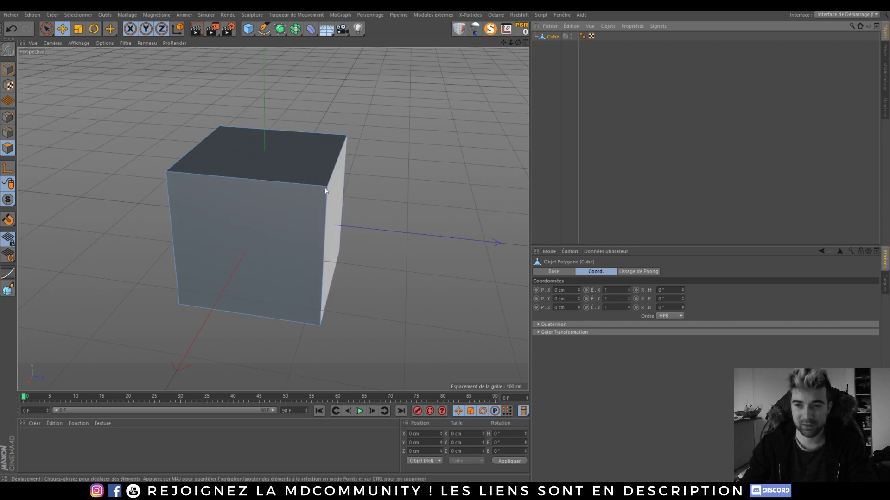
click(291, 213)
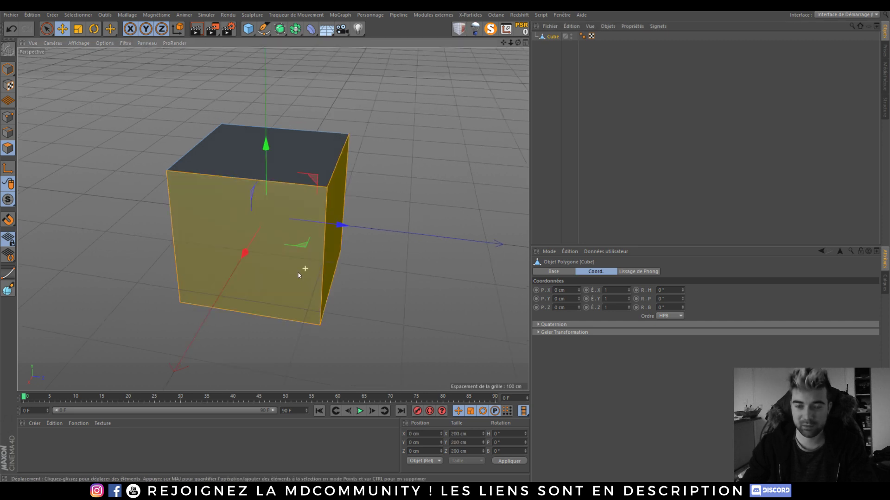
click(552, 45)
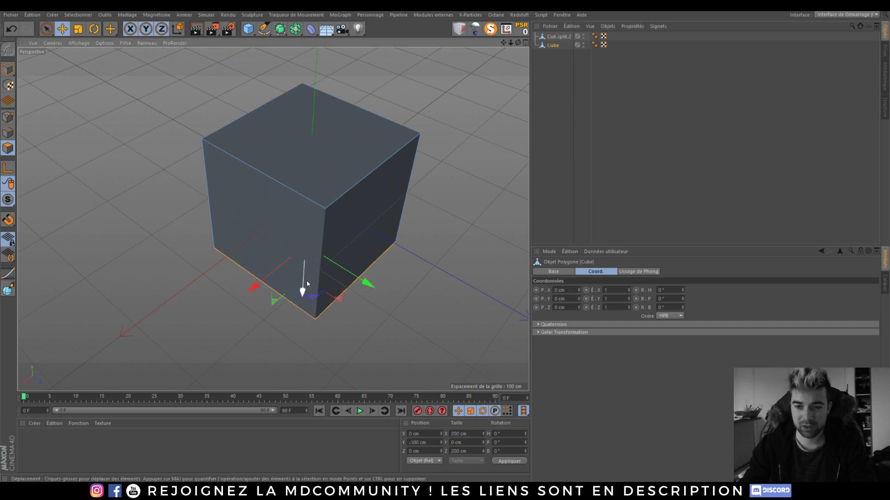
drag(306, 284, 278, 361)
key(ctrl+z)
Step: Move the split piece and cube apart, then delete both cube objects
click(10, 71)
mouse_move(304, 186)
mouse_down()
mouse_move(310, 107)
mouse_move(348, 152)
mouse_up()
mouse_move(278, 149)
mouse_down()
mouse_move(320, 161)
mouse_move(279, 252)
mouse_up()
shift+click(558, 36)
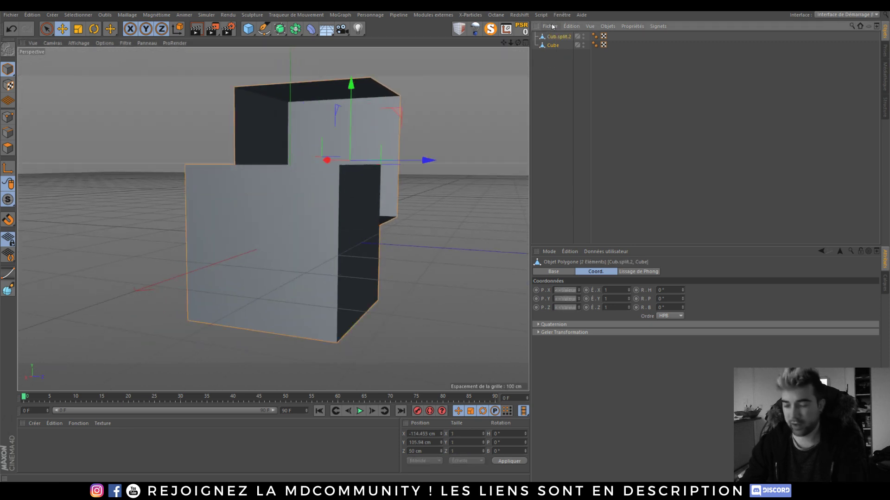
key(Delete)
click(248, 28)
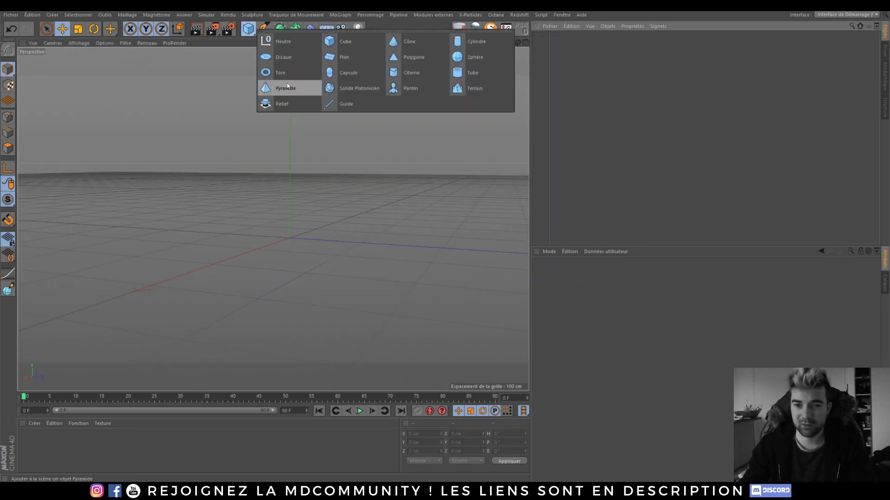
click(287, 85)
scroll(266, 187, down, 3)
alt+drag(294, 224, 333, 227)
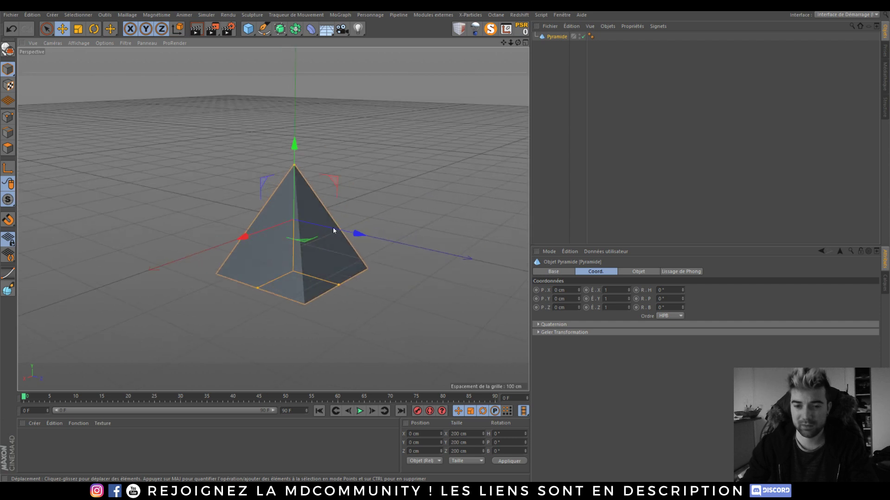
click(479, 32)
click(463, 76)
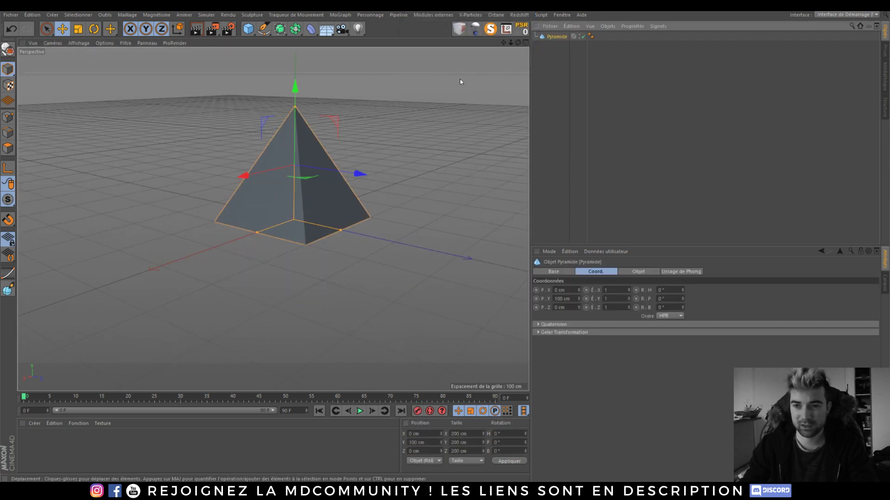
key(c)
key(Return)
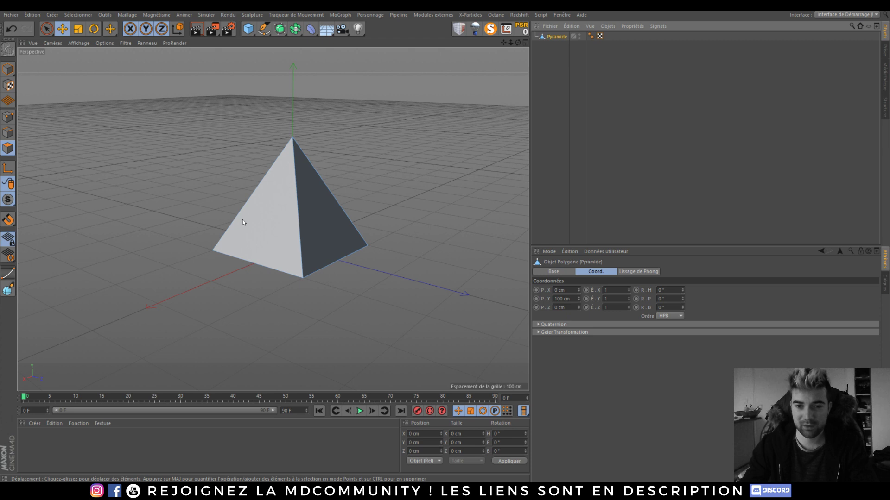
click(243, 222)
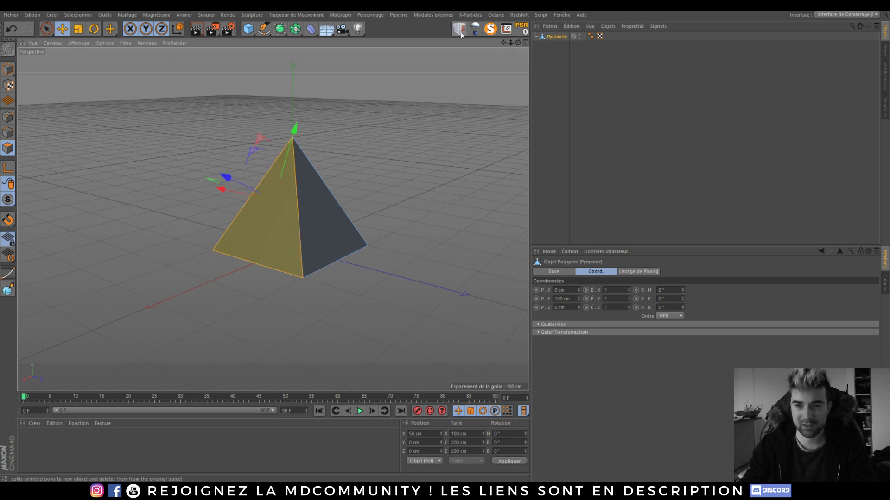
click(460, 33)
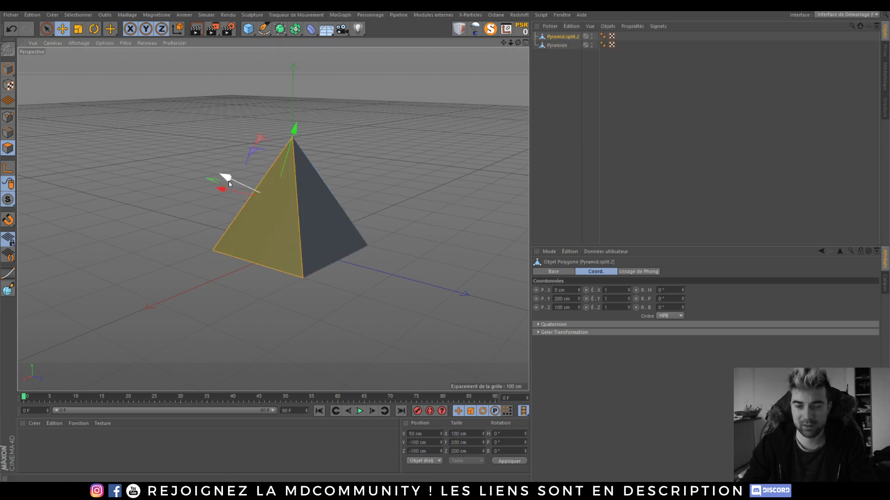
drag(225, 175, 177, 172)
mouse_move(330, 247)
alt+mouse_down()
mouse_move(237, 224)
mouse_move(195, 241)
mouse_move(290, 249)
mouse_move(304, 199)
mouse_move(282, 210)
mouse_move(356, 196)
alt+mouse_up()
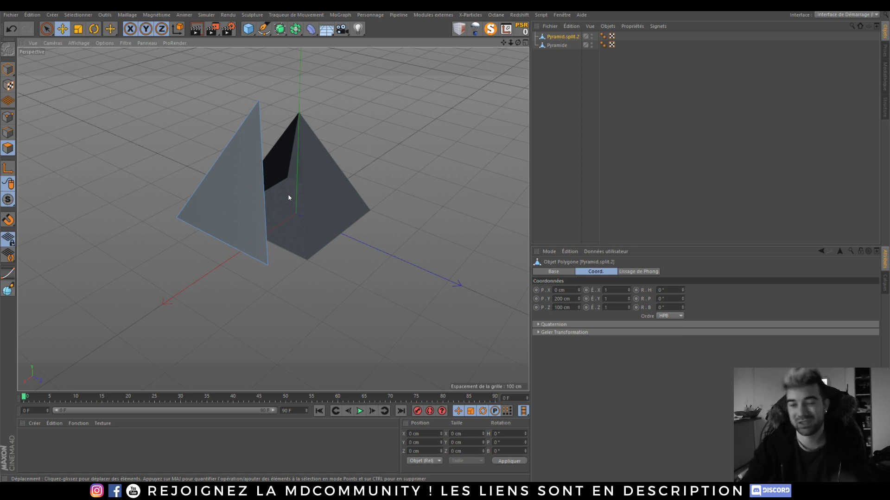
click(556, 45)
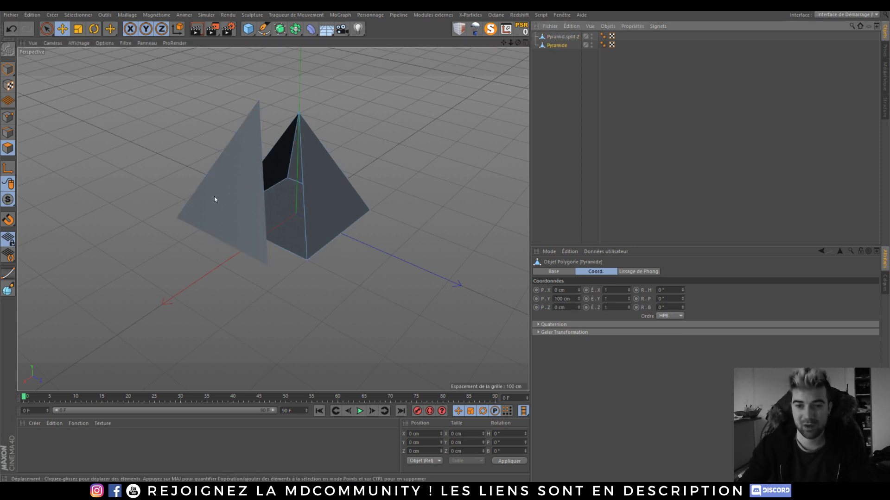
ctrl+click(563, 36)
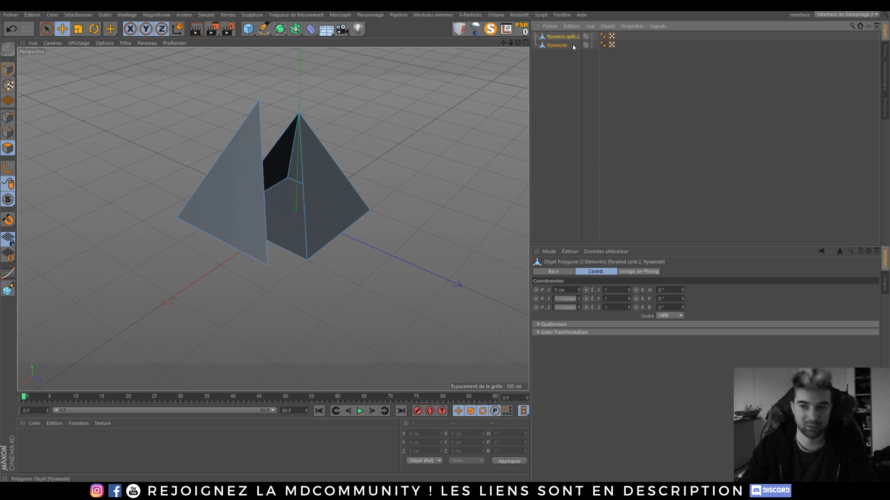
right_click(561, 43)
click(611, 339)
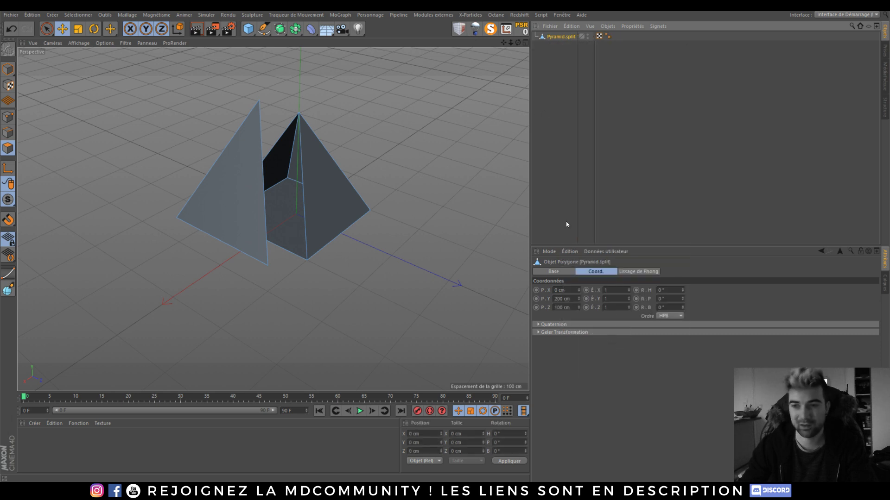
click(564, 73)
click(564, 37)
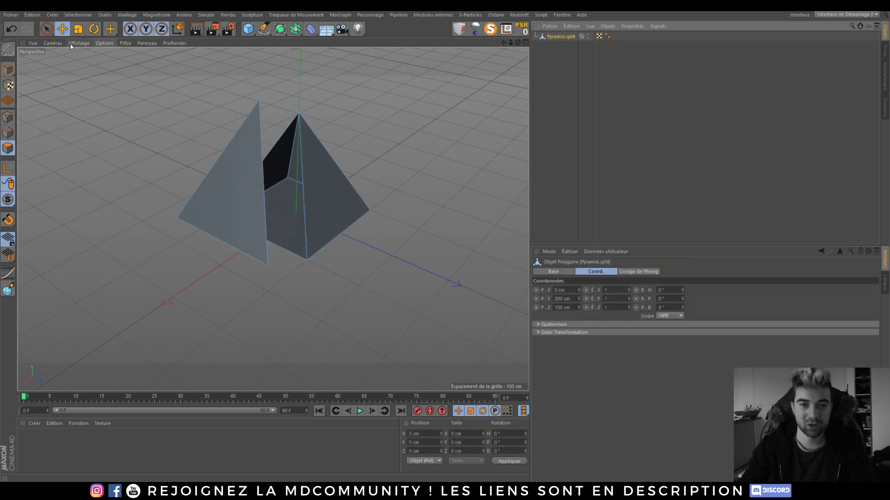
click(7, 69)
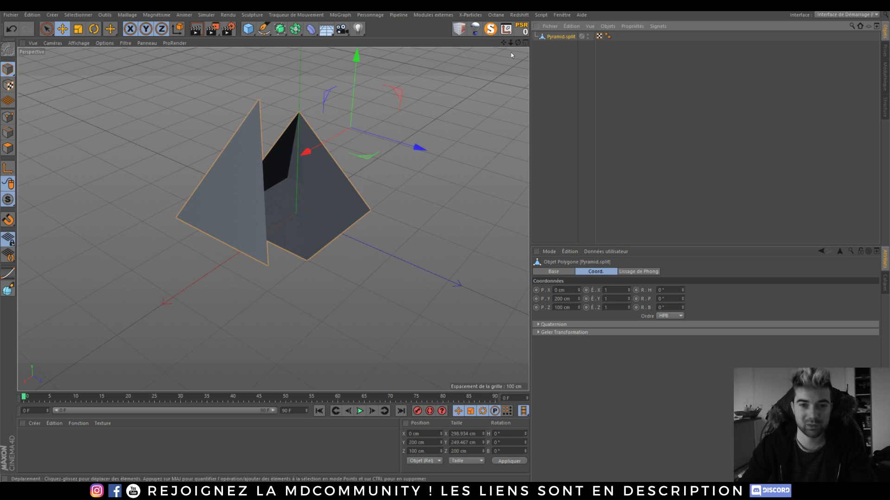
click(506, 28)
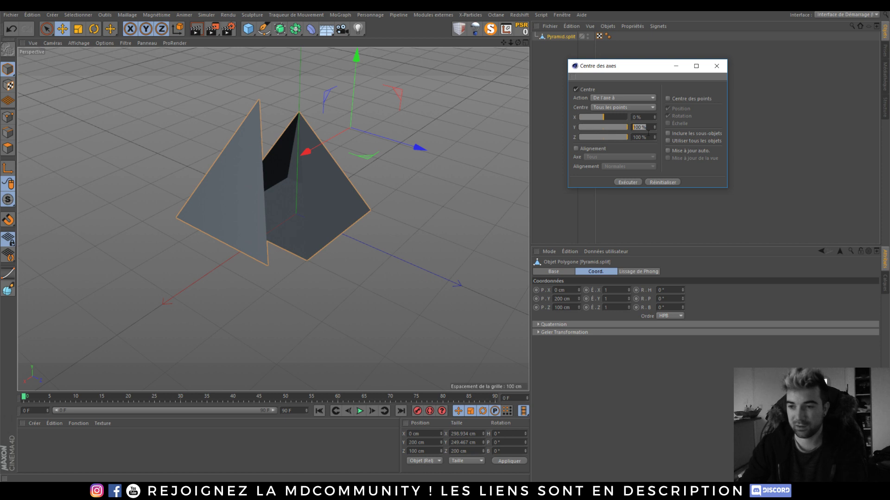
text(0)
click(623, 182)
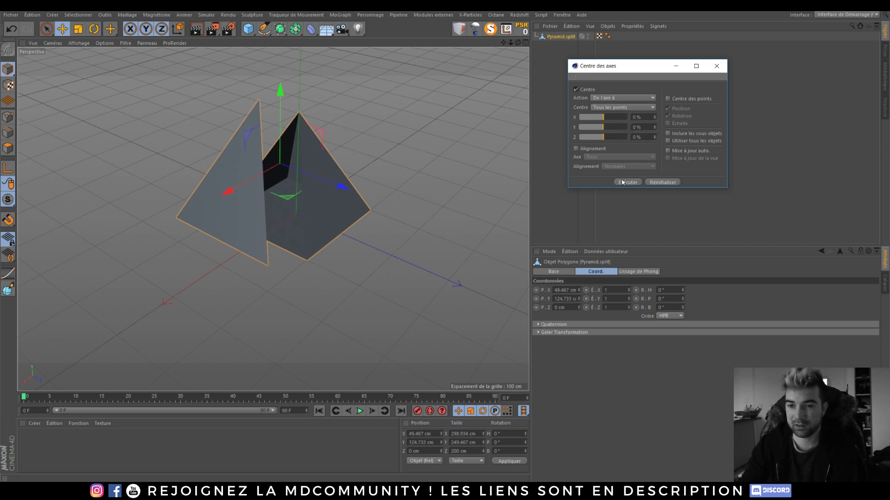
click(718, 69)
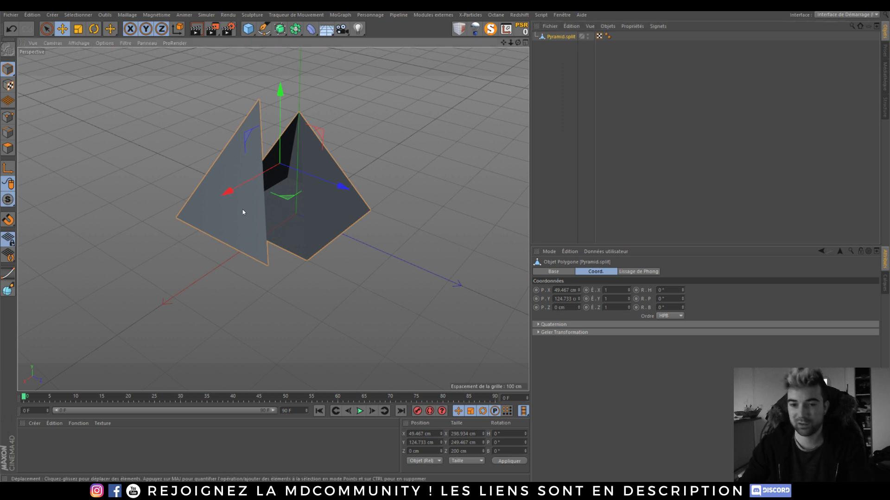
alt+drag(242, 210, 207, 190)
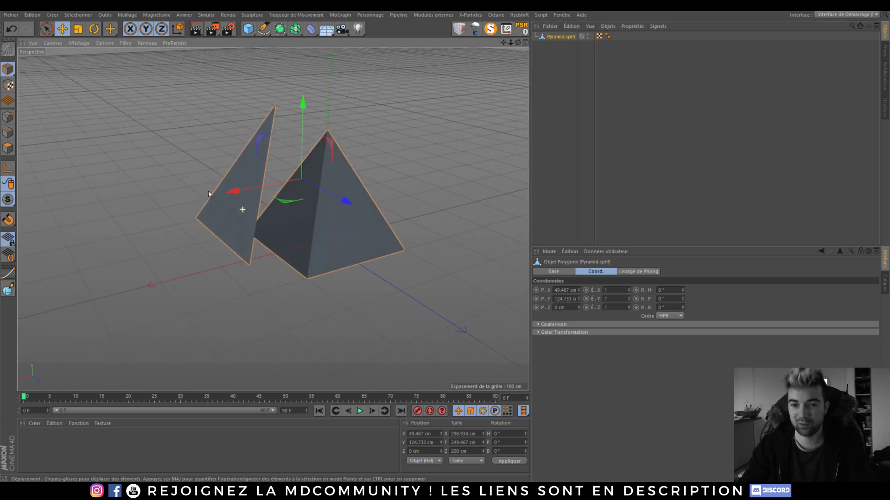
click(93, 29)
mouse_move(320, 190)
mouse_down()
mouse_move(173, 182)
mouse_move(491, 174)
mouse_up()
click(559, 36)
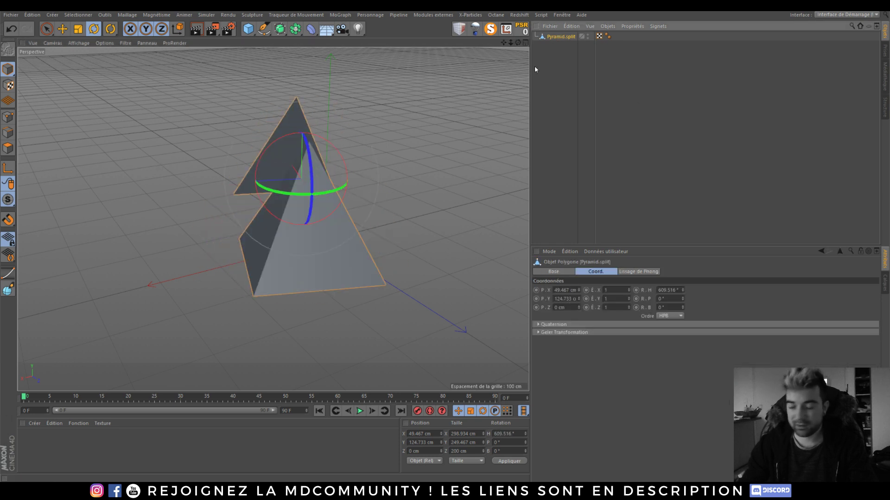
key(Delete)
mouse_move(279, 212)
alt+mouse_down()
mouse_move(296, 232)
mouse_move(258, 235)
alt+mouse_up()
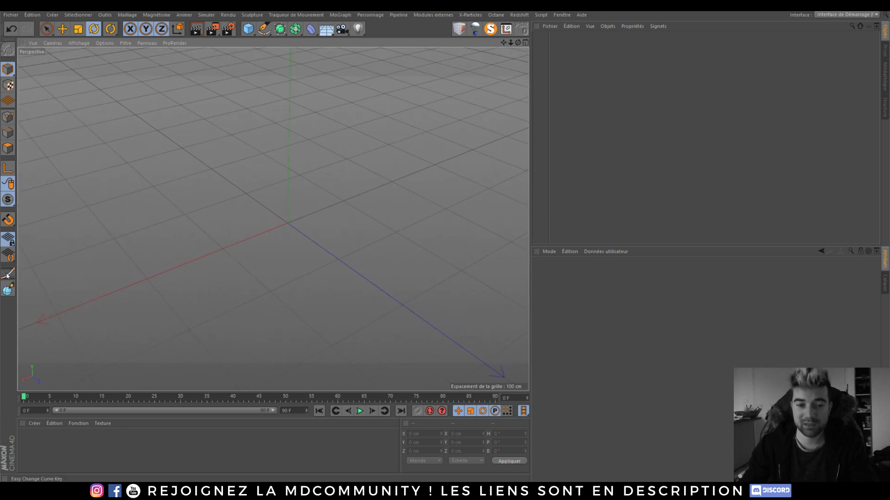
key(alt+m)
click(205, 146)
click(256, 147)
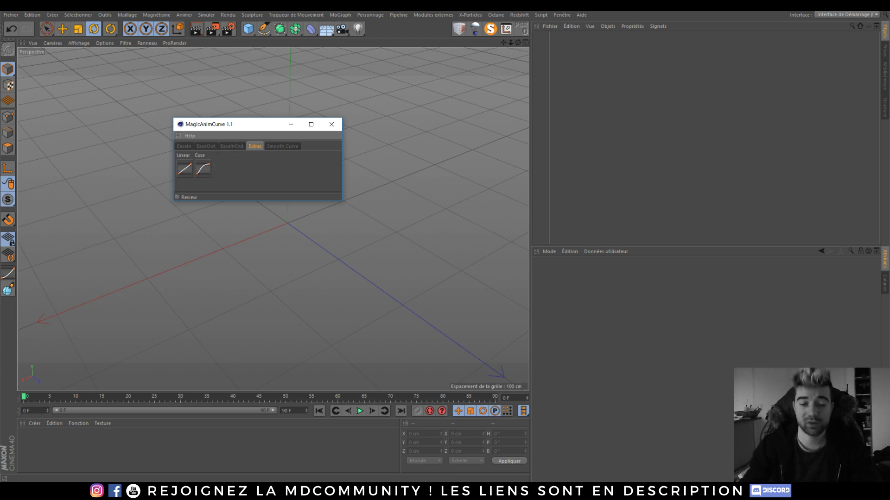
click(291, 146)
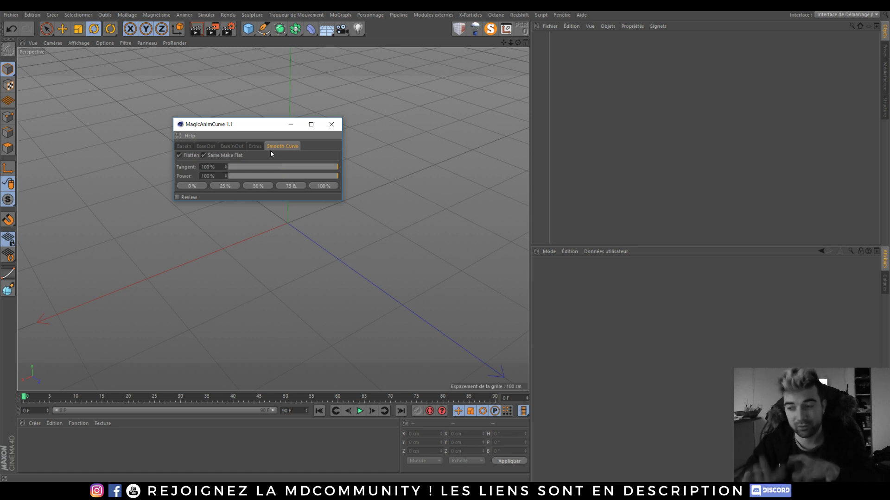
click(184, 147)
click(232, 146)
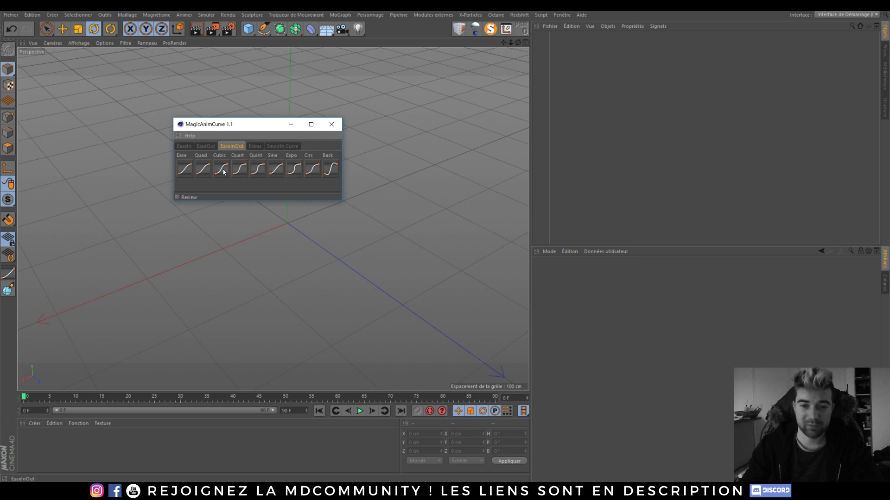
click(560, 14)
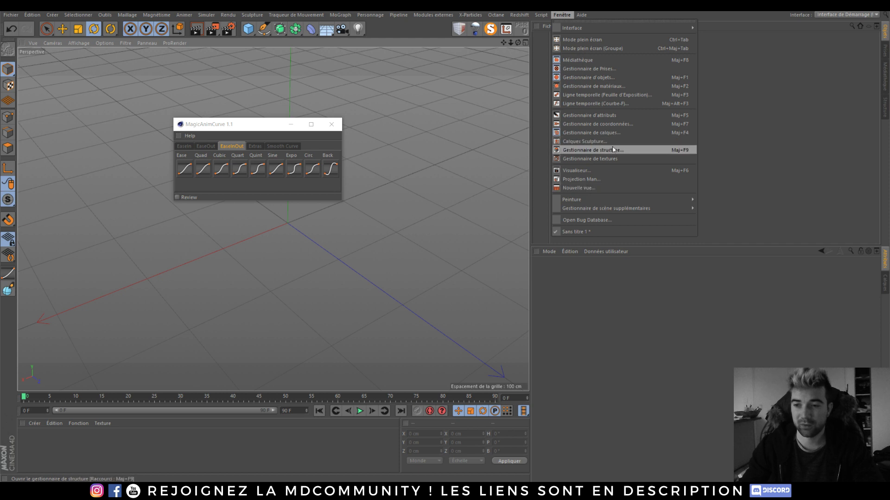
click(593, 104)
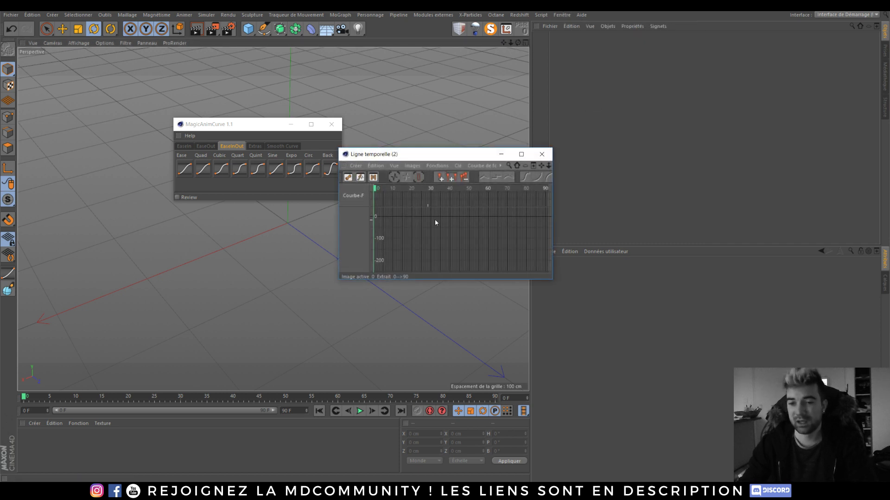
click(545, 157)
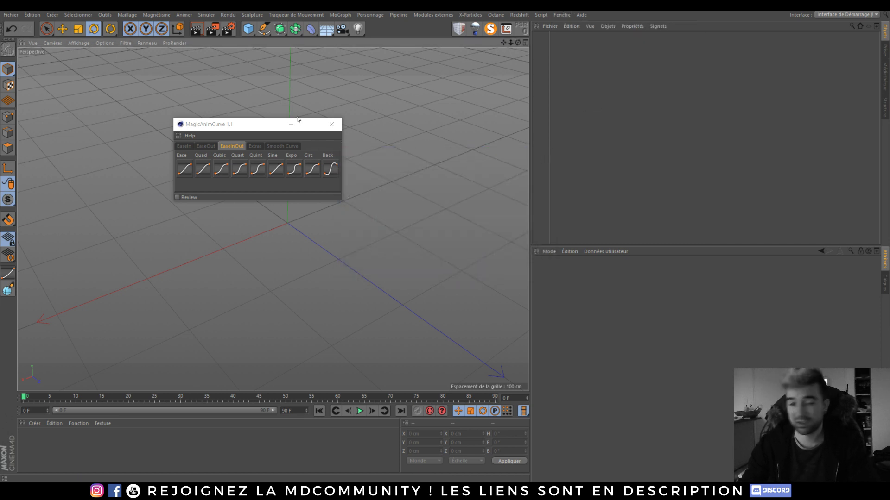
click(258, 146)
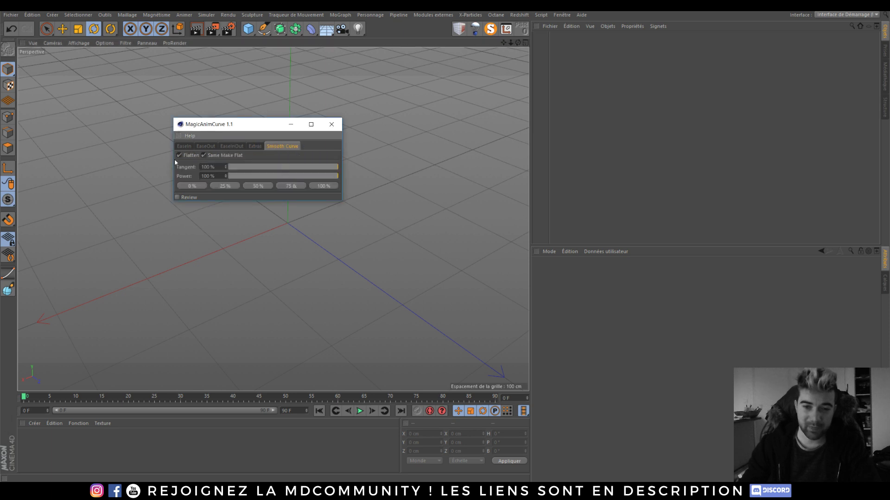
click(332, 125)
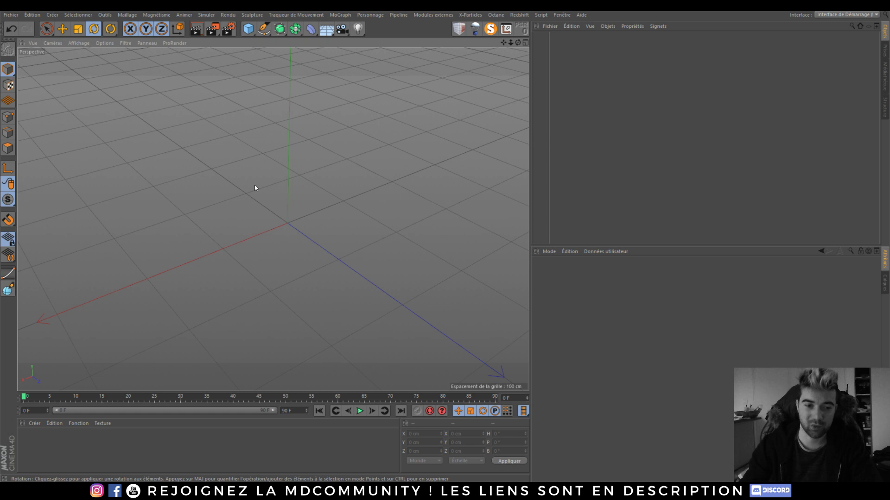
Step: Sketch several spheres around the scene, some onto the central sphere, with Primitive Sketch
click(8, 289)
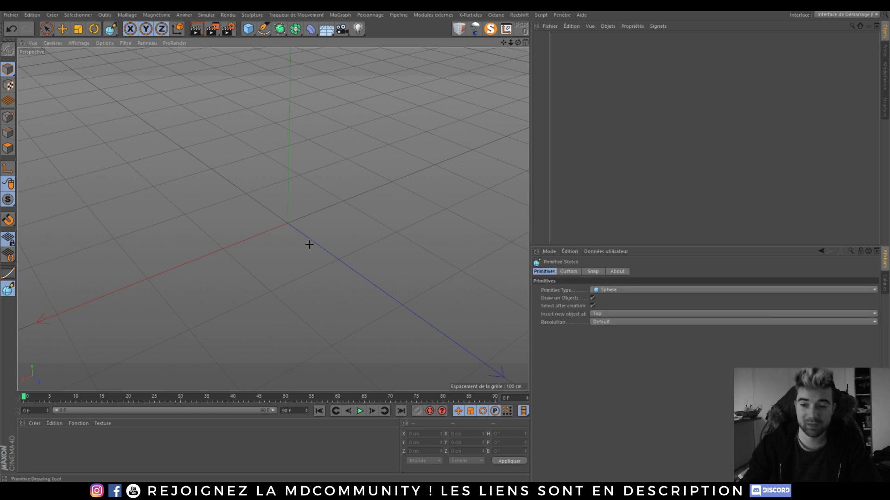
drag(274, 212, 326, 211)
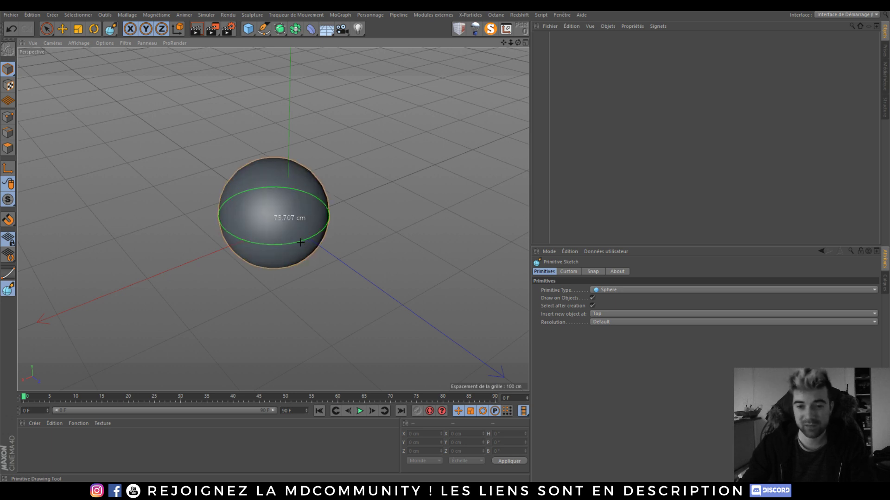
scroll(372, 163, down, 3)
drag(401, 116, 420, 124)
drag(134, 138, 192, 149)
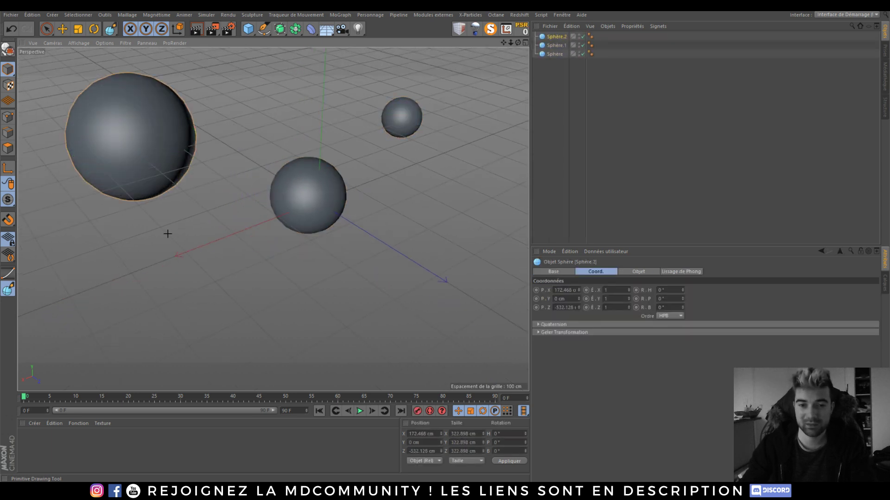
drag(157, 281, 197, 290)
scroll(313, 212, up, 3)
mouse_move(331, 179)
mouse_down()
mouse_move(373, 180)
mouse_move(346, 182)
mouse_up()
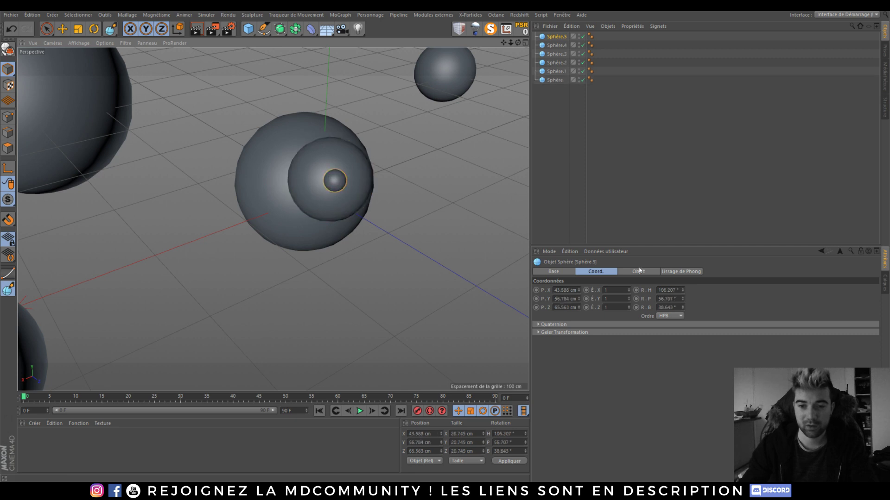
Step: Switch Primitive Sketch to Torus and draw a torus on the large sphere
click(8, 292)
click(611, 290)
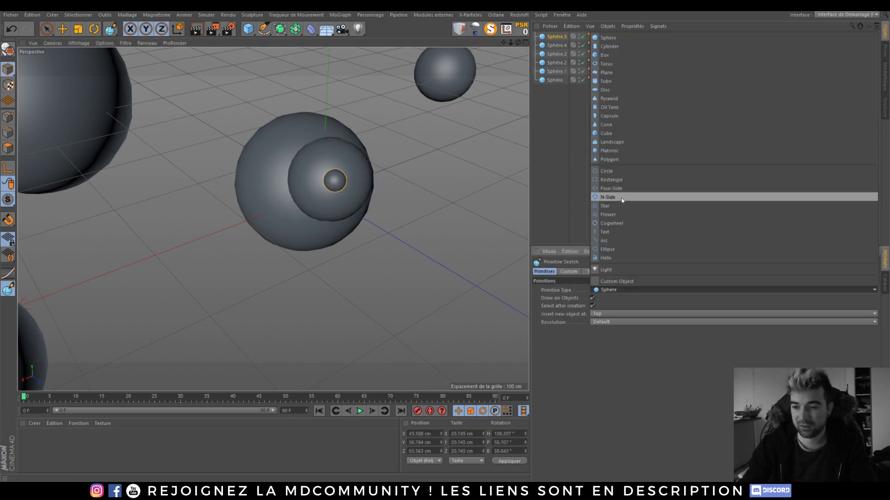
click(600, 66)
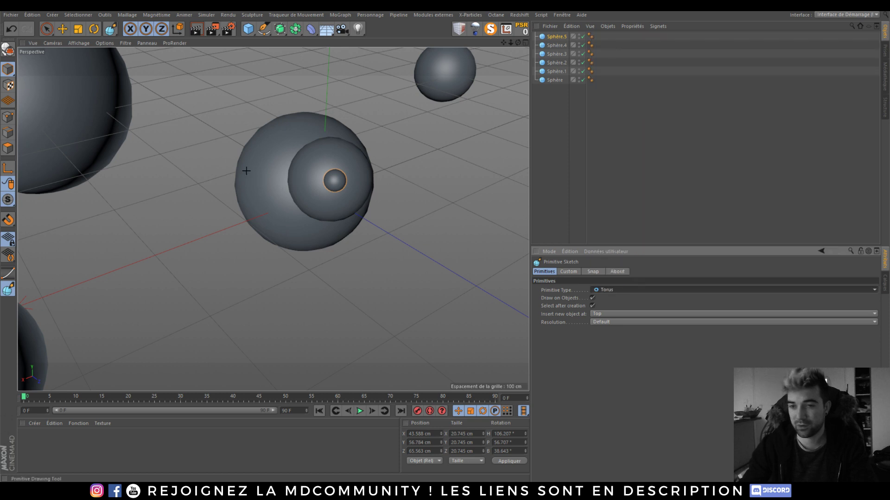
alt+middle_drag(27, 51, 156, 166)
scroll(157, 166, up, 2)
mouse_move(156, 166)
mouse_down()
mouse_move(214, 193)
mouse_move(205, 188)
mouse_up()
Step: Box-select all spheres and the torus in the Object Manager and delete them
scroll(188, 214, down, 5)
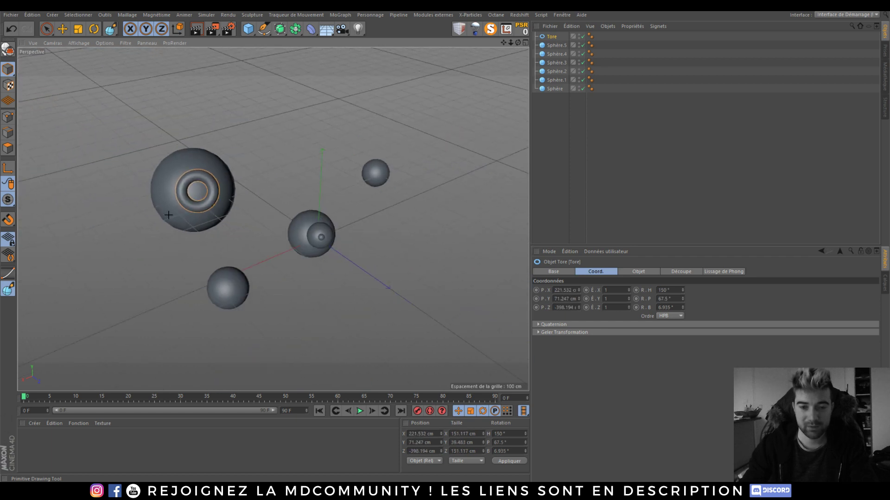
scroll(188, 214, down, 2)
scroll(188, 214, down, 2)
scroll(188, 214, down, 2)
drag(554, 148, 529, 15)
key(Delete)
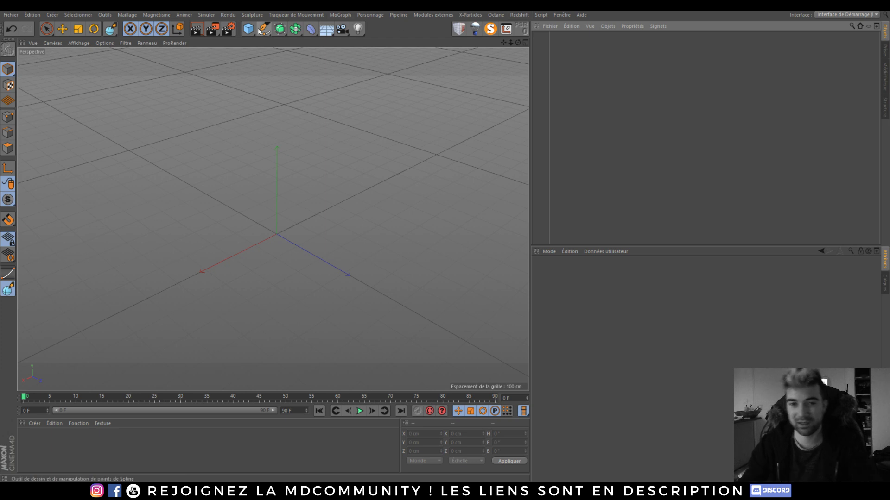
Step: Discard a test cube, then sketch a large torus on the floor with Primitive Sketch
click(248, 29)
click(338, 44)
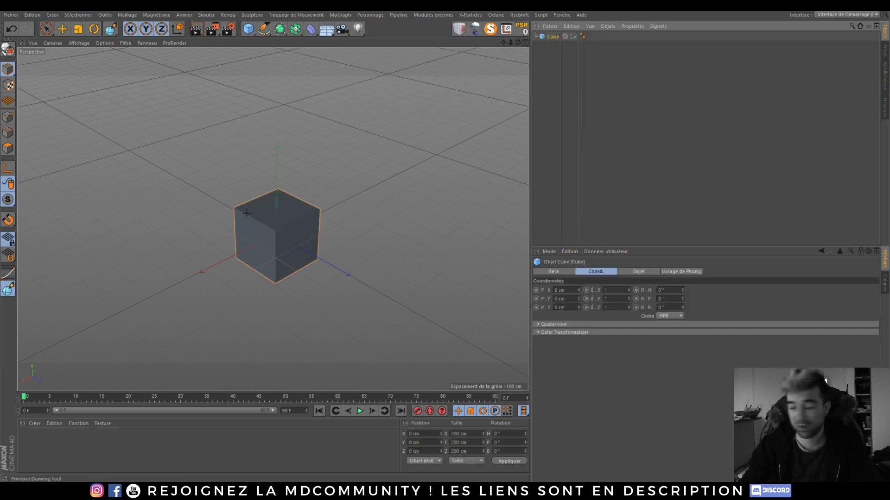
key(Delete)
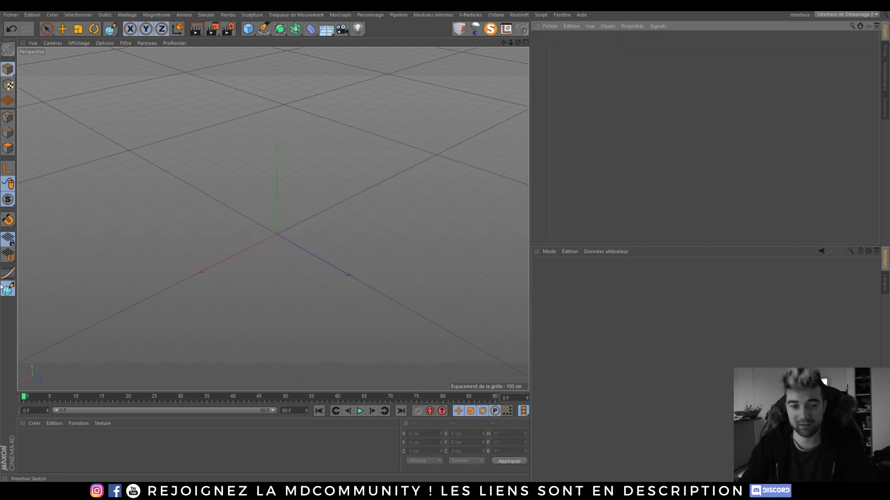
click(8, 293)
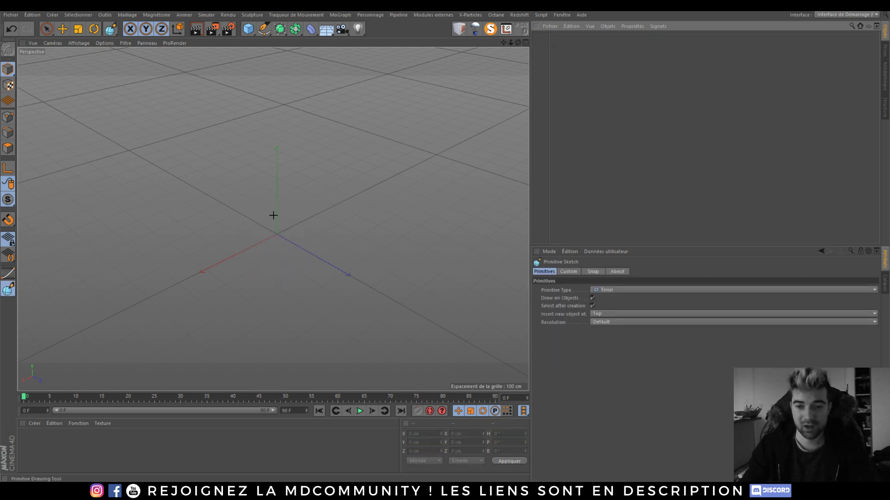
mouse_move(266, 234)
mouse_down()
mouse_move(353, 273)
mouse_move(302, 268)
mouse_up()
scroll(348, 265, up, 3)
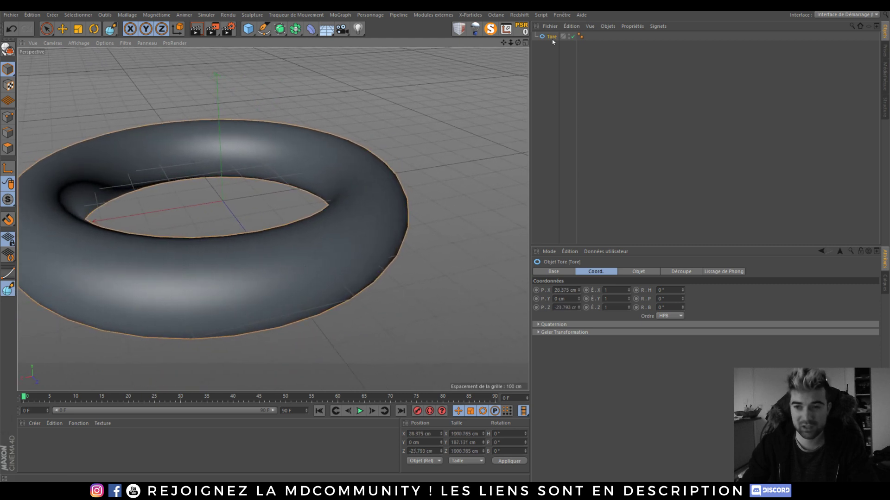
Step: Switch the sketch shape to Cube and draw a small cube on the torus surface
click(4, 289)
click(608, 290)
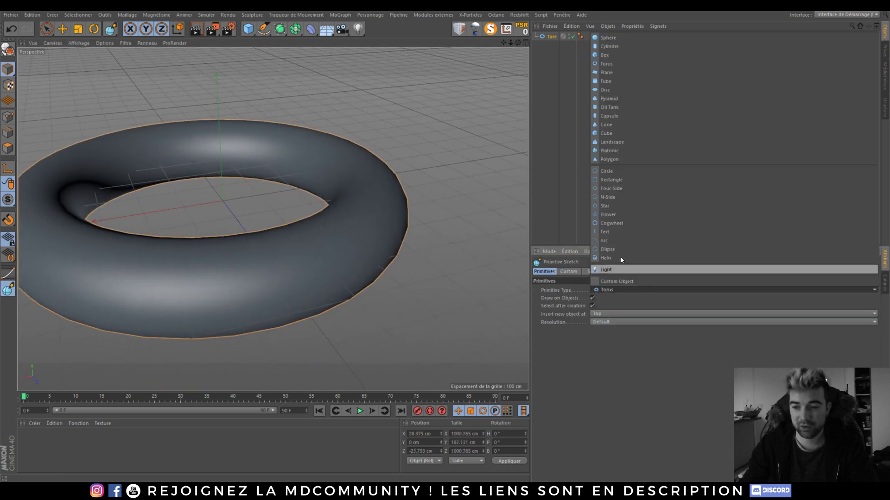
click(622, 131)
drag(377, 241, 417, 215)
mouse_move(283, 218)
alt+middle_down()
mouse_move(272, 215)
mouse_move(337, 249)
alt+middle_up()
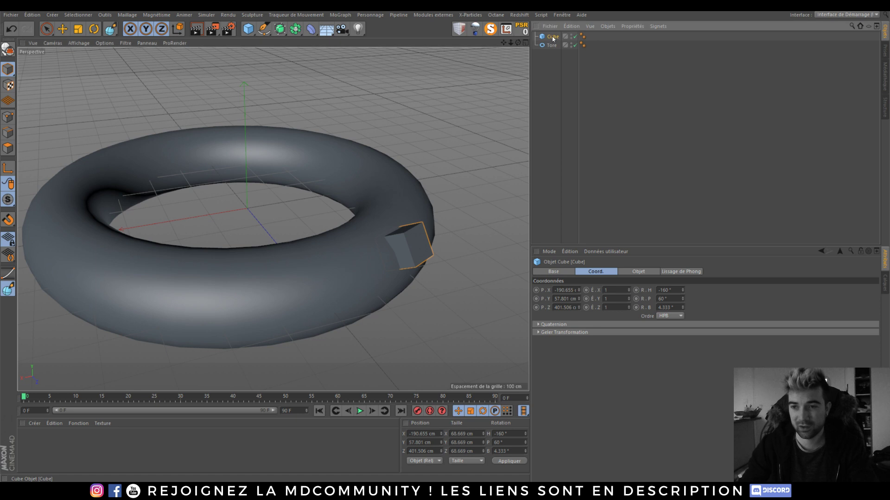
Step: Slide the cube along the torus, then group cube and torus under a Neutre null
click(62, 28)
drag(469, 238, 487, 239)
alt+drag(360, 261, 288, 248)
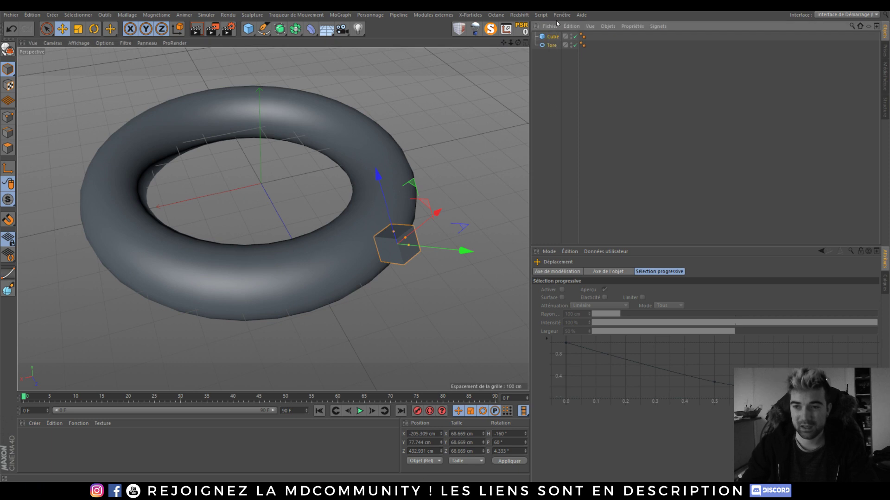
key(ctrl+a)
key(alt+g)
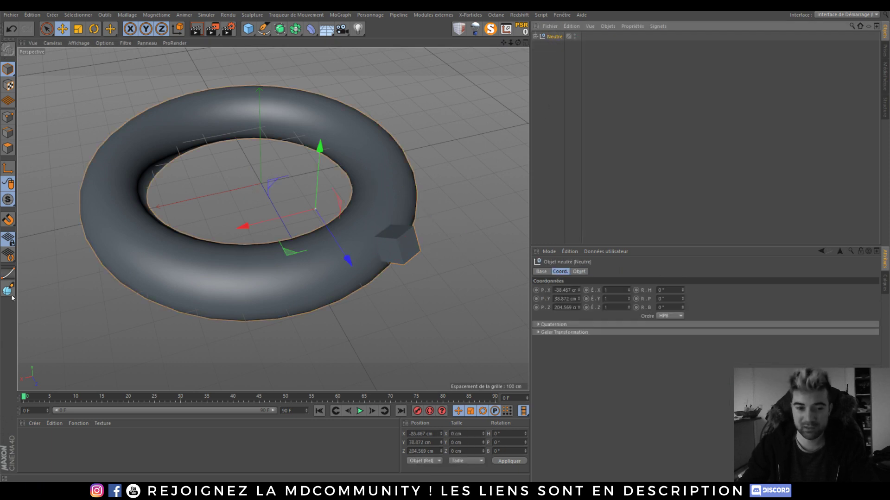
Step: Set the Primitive Sketch type to Custom Object with Neutre in the Object List
click(11, 293)
click(614, 290)
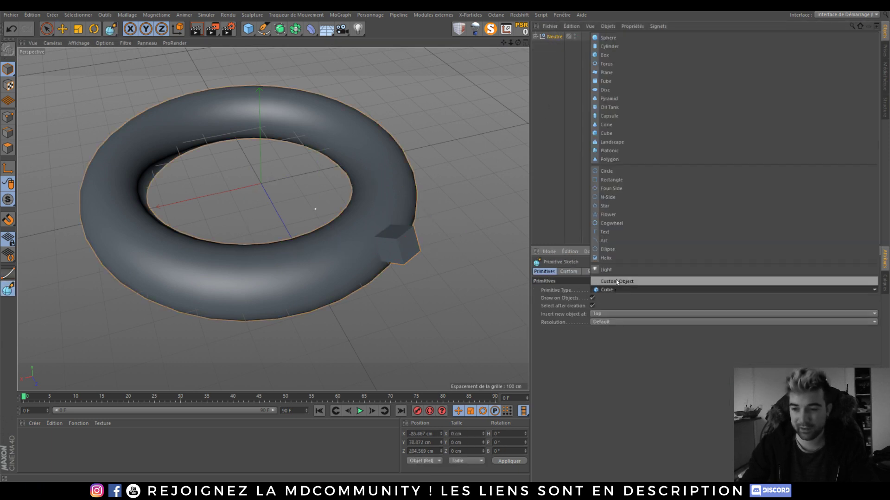
click(616, 280)
click(576, 271)
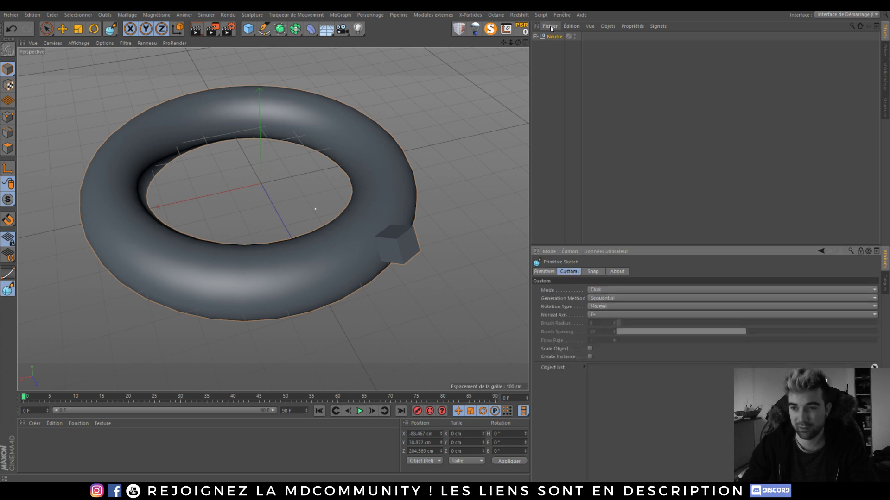
drag(621, 399, 620, 400)
Step: Stamp several test copies of the Neutre group on the floor, then undo them
scroll(343, 199, down, 5)
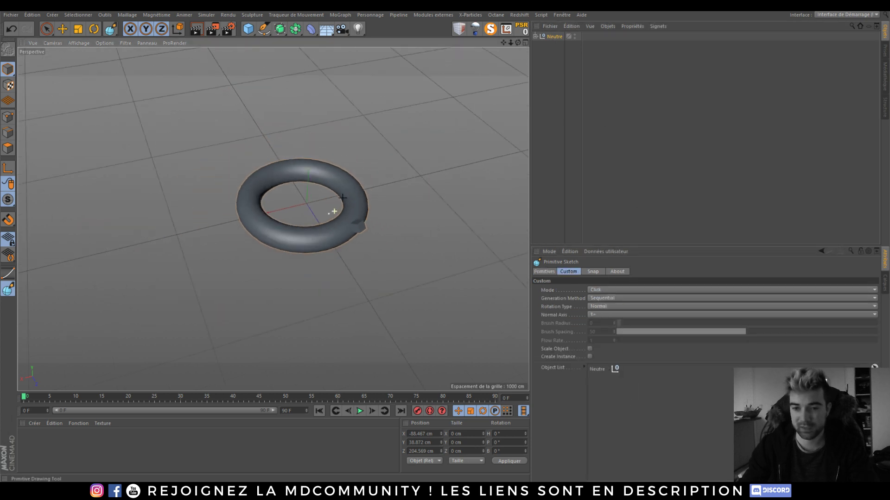
click(434, 134)
click(216, 135)
click(123, 186)
click(142, 288)
click(302, 309)
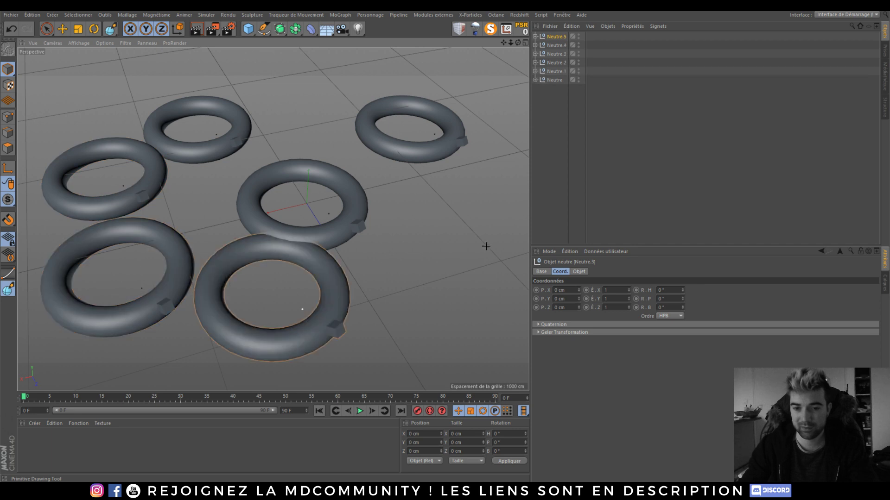
key(ctrl+z)
key(ctrl+z)
key(ctrl+z)
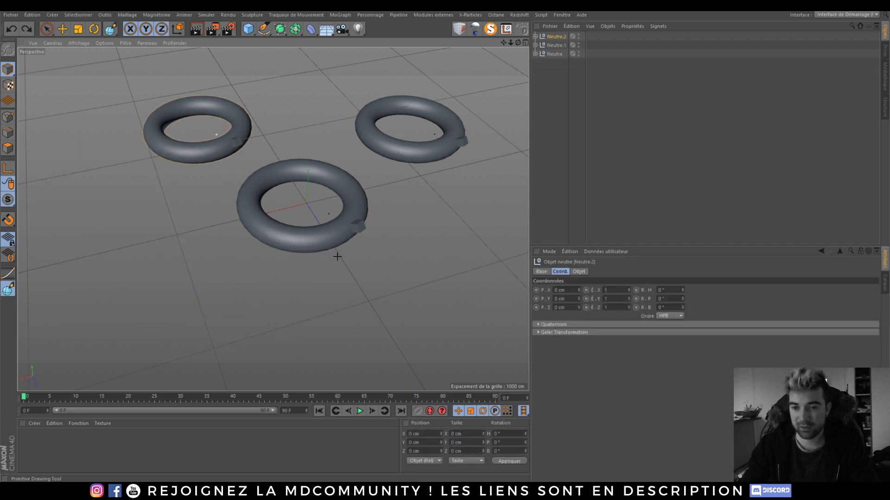
key(ctrl+z)
key(ctrl+z)
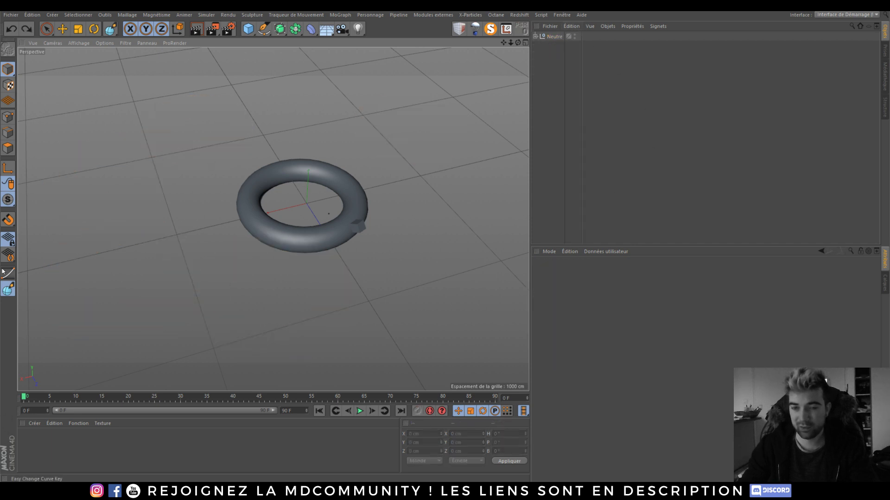
click(13, 290)
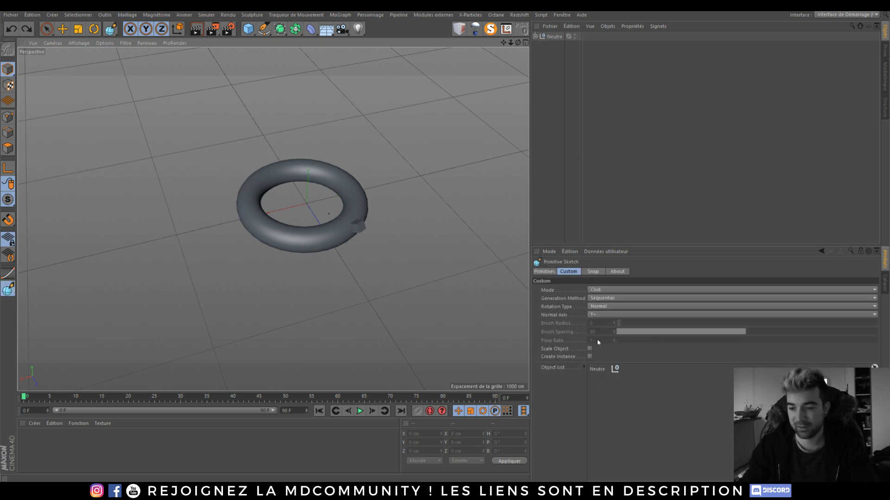
Step: Enable Create Instance and stamp instanced Neutre copies across the floor
click(589, 356)
click(401, 109)
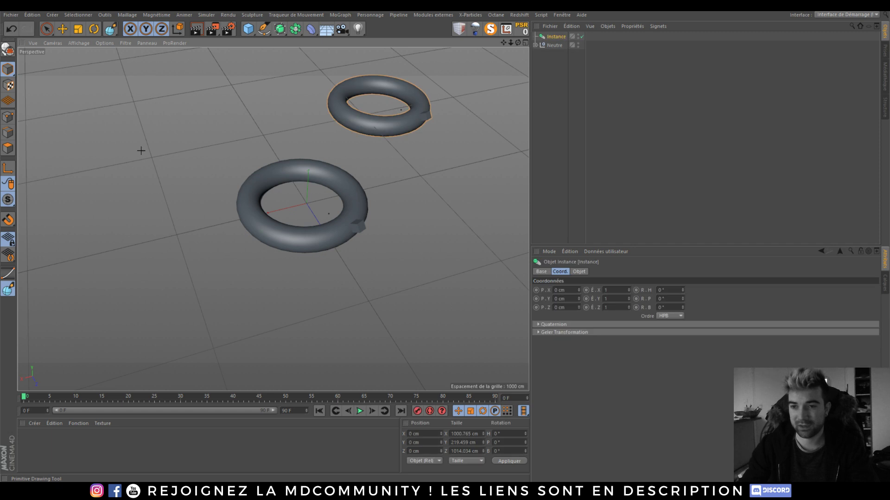
click(139, 151)
drag(165, 251, 165, 177)
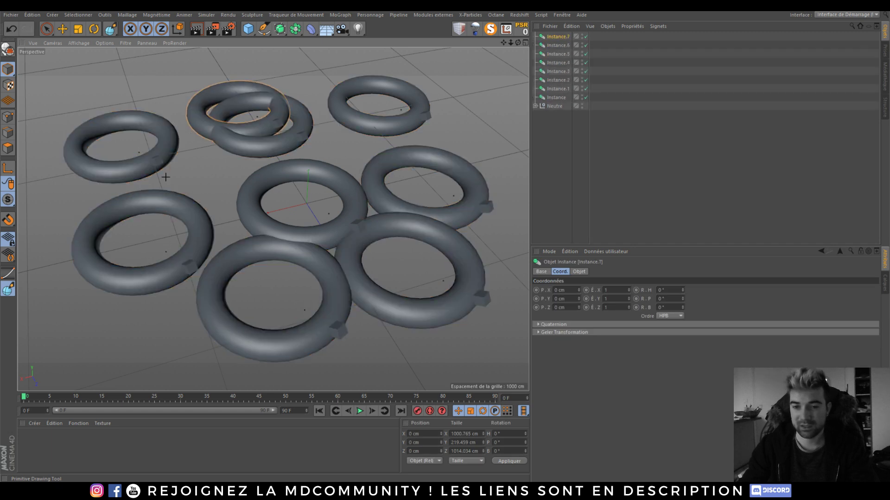
Step: Stretch the original cube inside Neutre to a Y size of 1189 cm
click(544, 107)
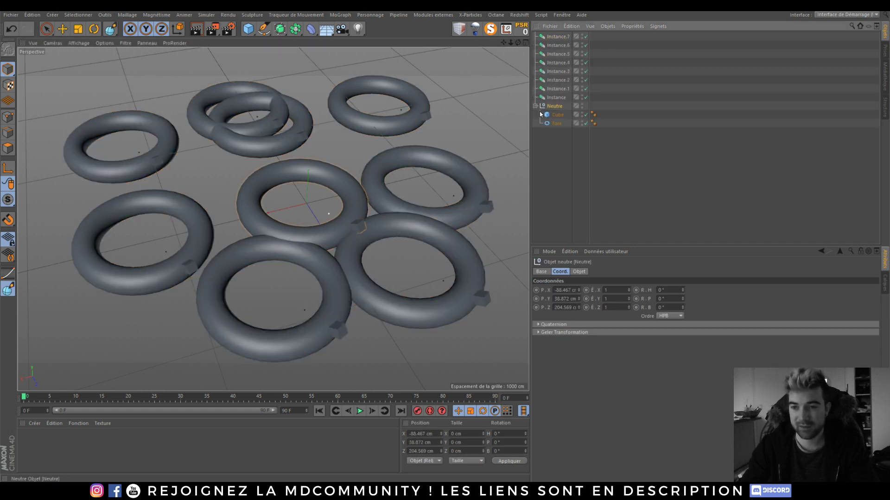
click(557, 119)
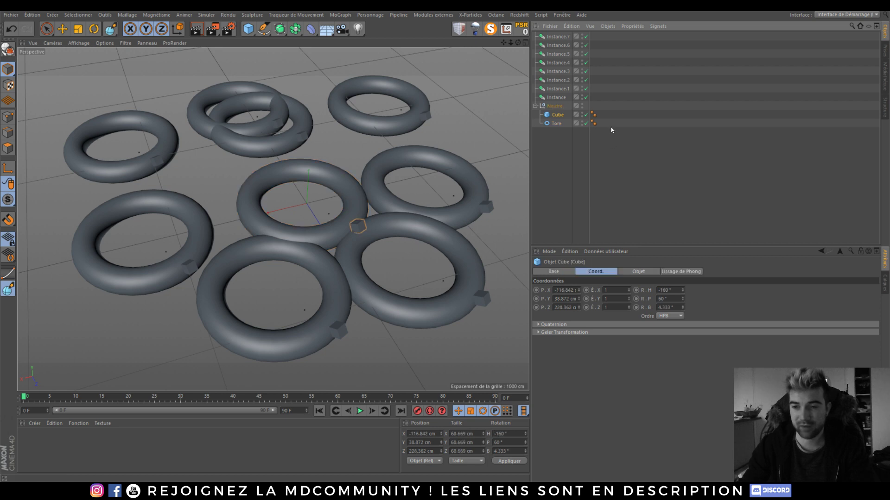
click(634, 272)
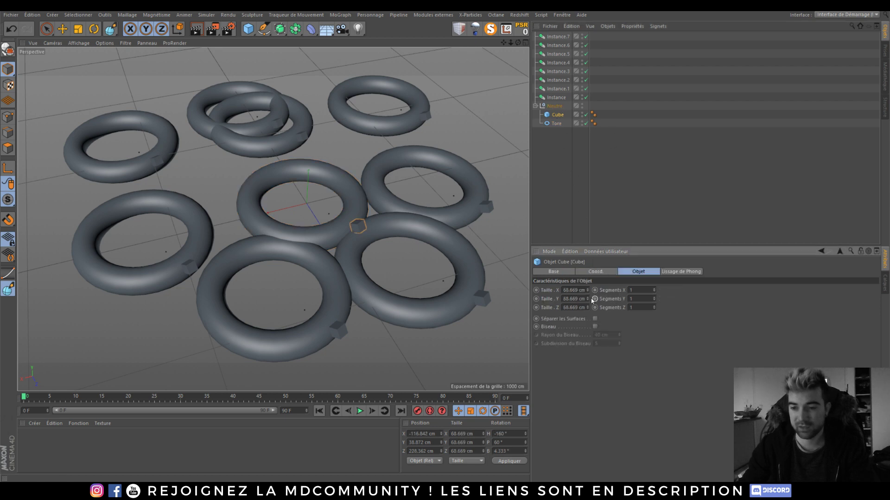
drag(587, 298, 587, 306)
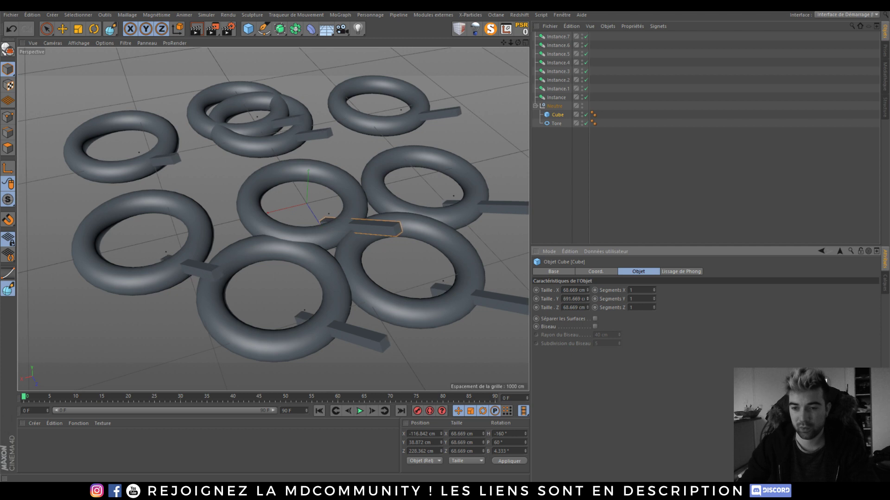
drag(358, 226, 372, 266)
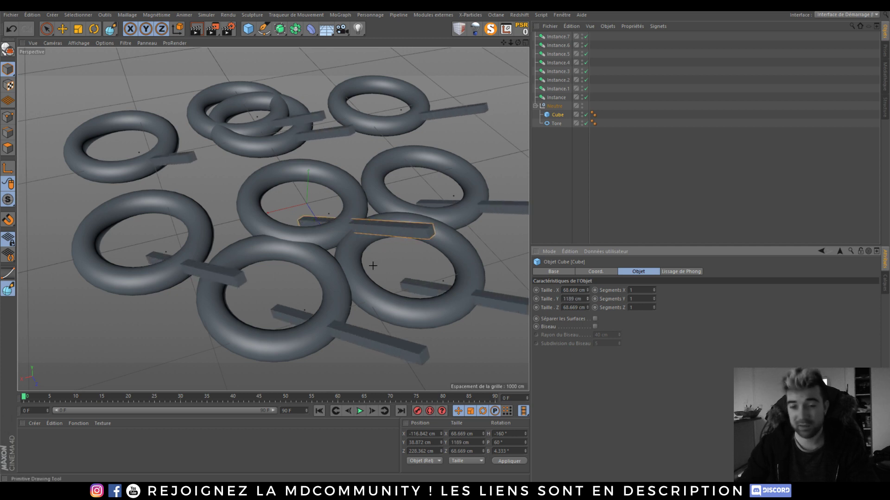
alt+drag(324, 211, 321, 259)
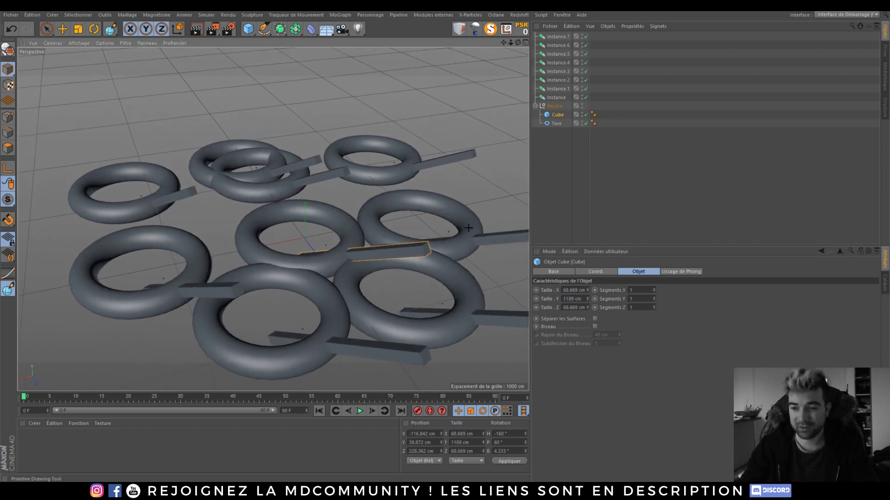
click(6, 290)
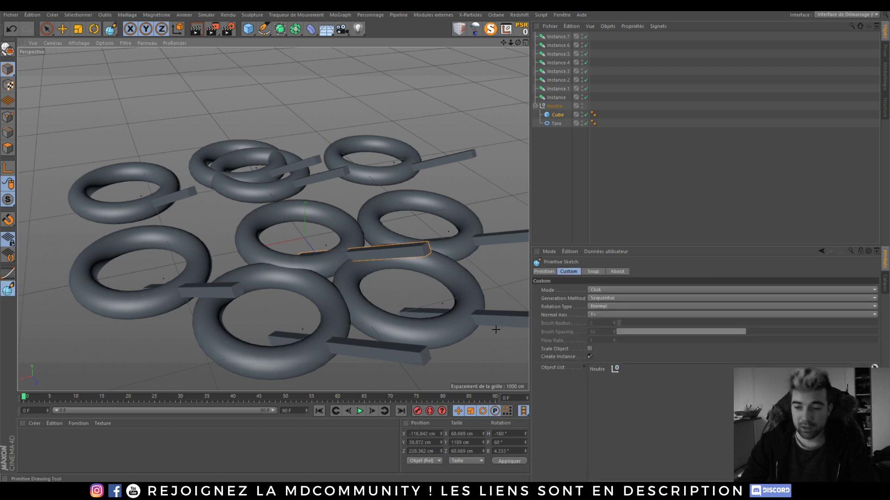
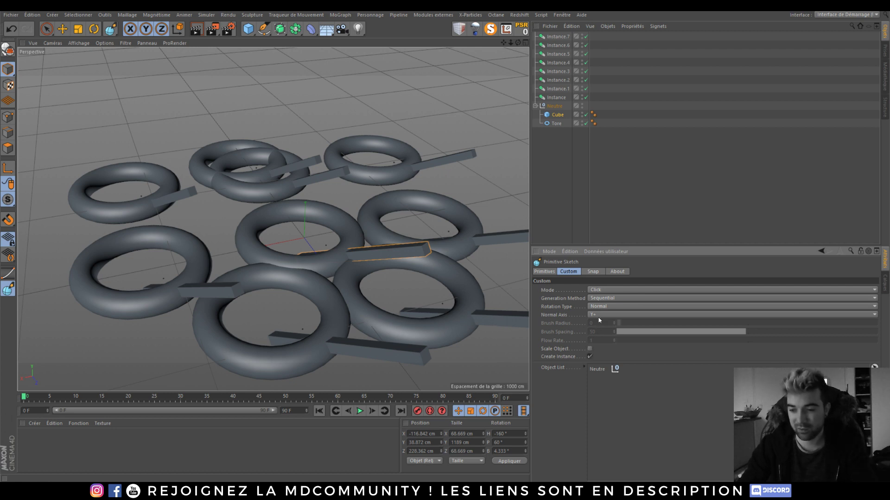
Step: Switch Primitive Sketch Mode to Paint and paint a long stroke of torus instances
click(601, 290)
scroll(326, 140, down, 3)
mouse_move(325, 139)
mouse_down()
mouse_move(184, 139)
mouse_move(325, 340)
mouse_up()
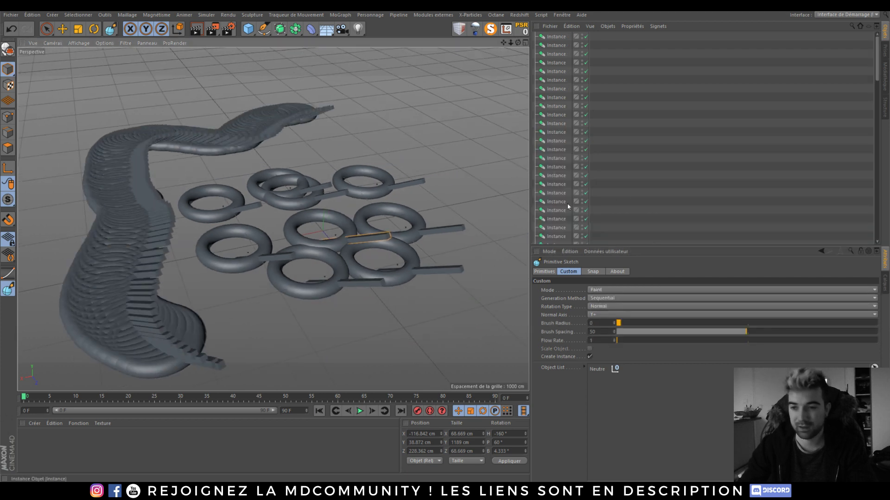
Step: Select all objects and delete them, leaving only the empty perspective grid
key(ctrl+a)
key(Delete)
scroll(324, 227, up, 2)
scroll(326, 220, up, 2)
scroll(298, 233, up, 2)
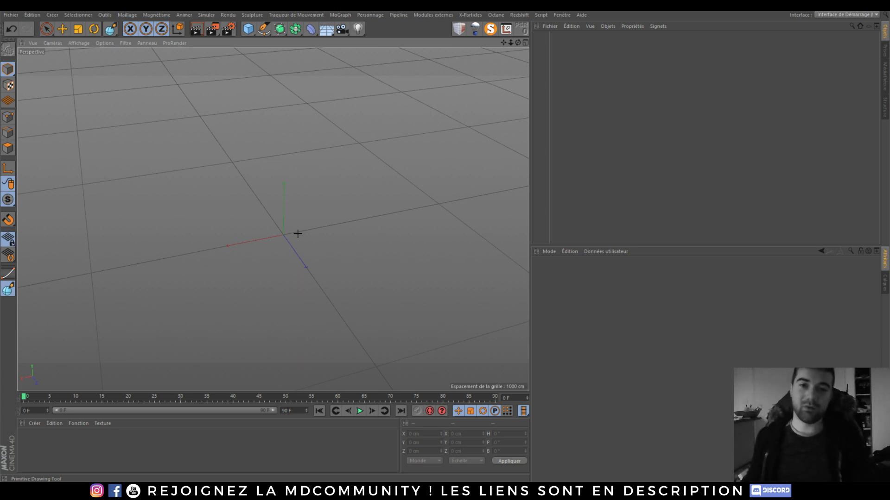
Step: Set the Render Settings output to 1920 × 1080 (HDTV 1080 25) and close the dialog
click(218, 31)
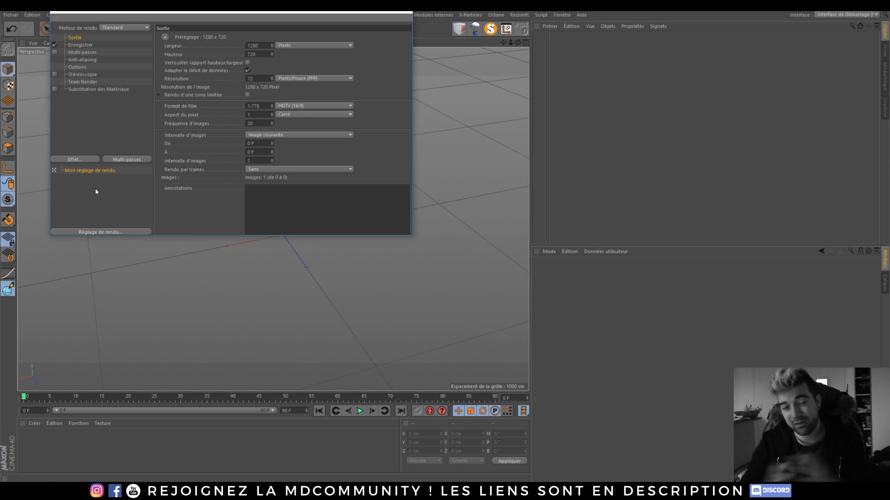
click(266, 45)
text(1)
click(260, 54)
key(Return)
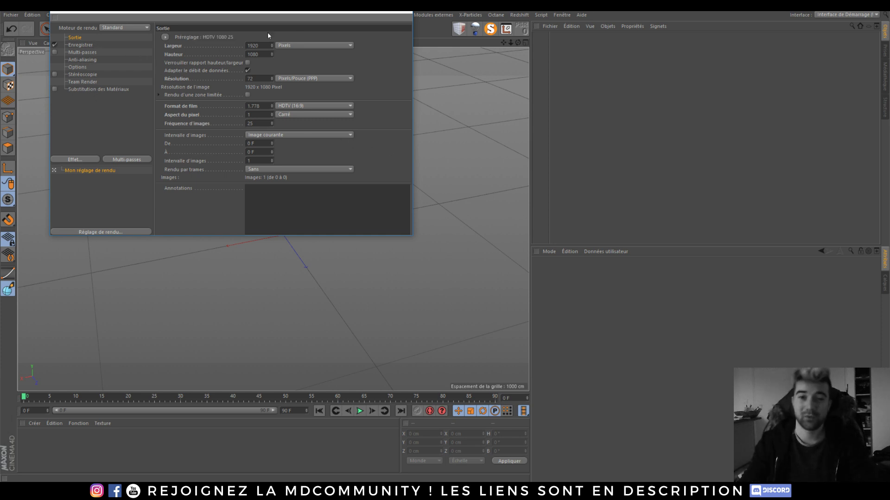
click(412, 15)
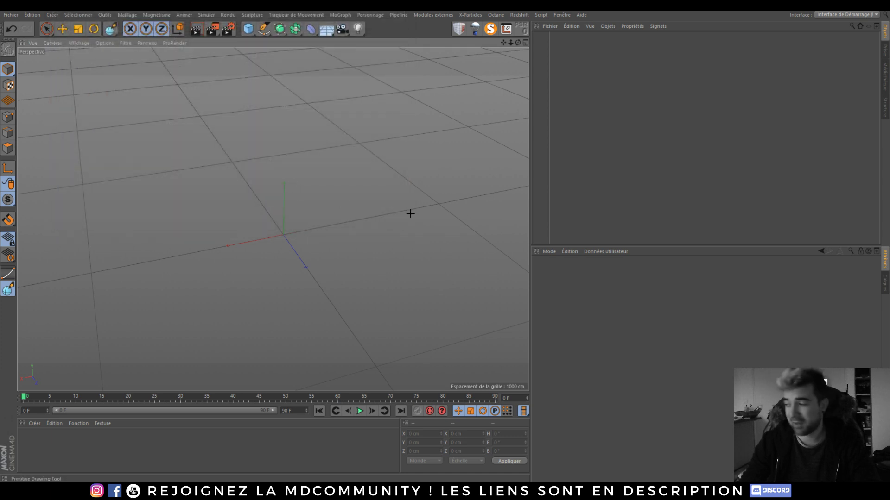
click(11, 15)
Step: Start a new project with Fichier > Nouveau and save it on the Bureau as 'New'
click(26, 30)
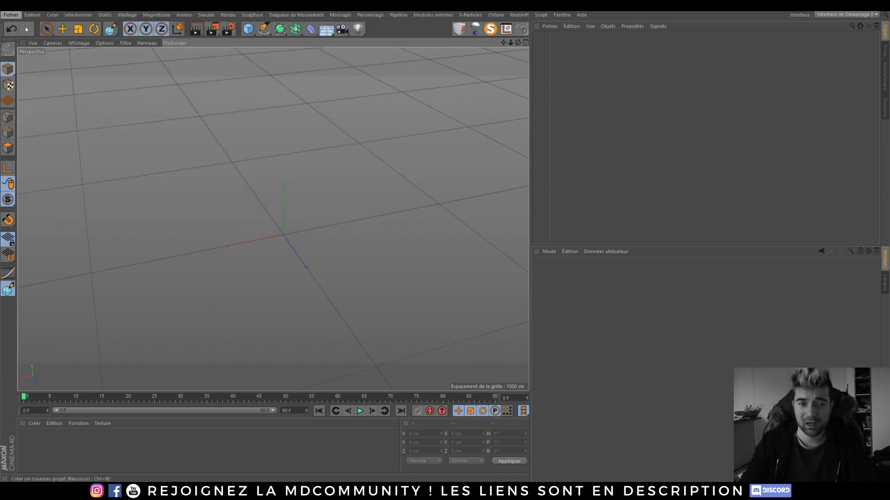
click(11, 15)
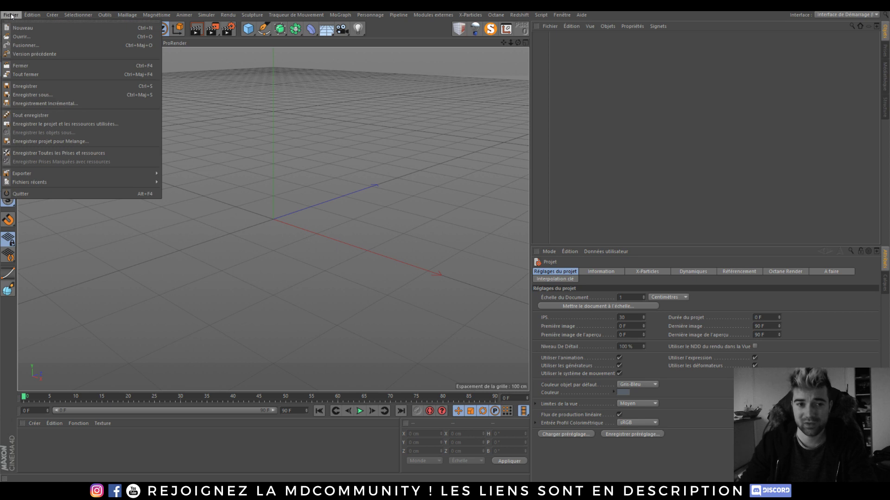
click(32, 95)
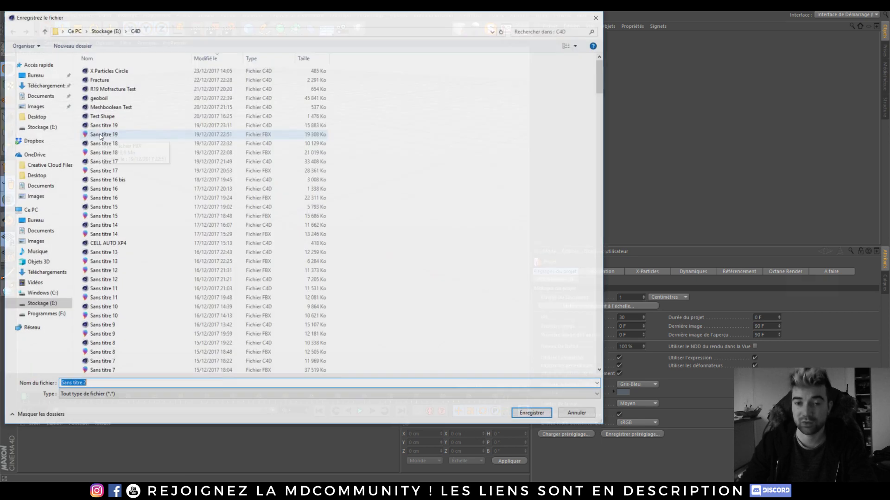
click(35, 75)
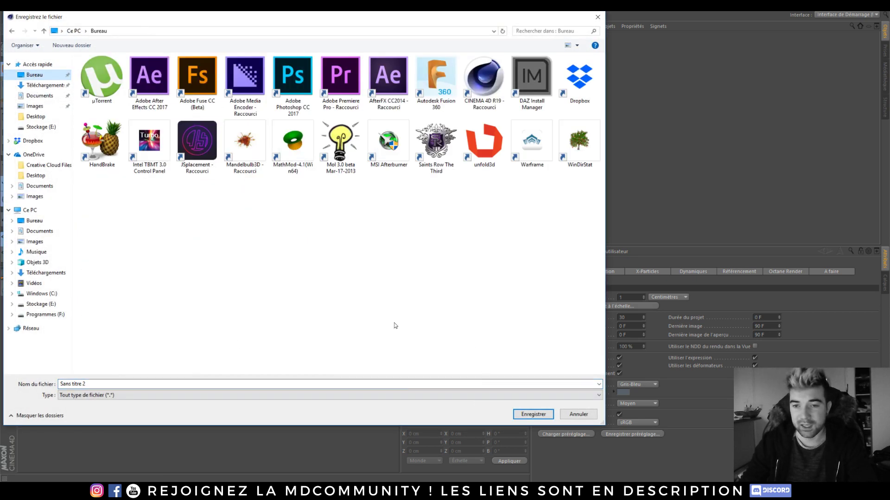
click(106, 384)
text(New)
click(534, 415)
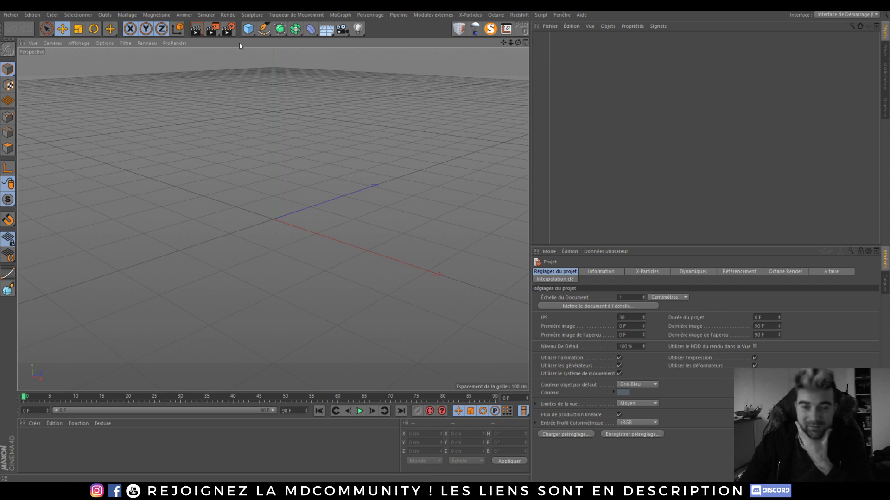
Step: Set the render output to 1920 × 1080 at 25 fps, rendering all frames
click(228, 29)
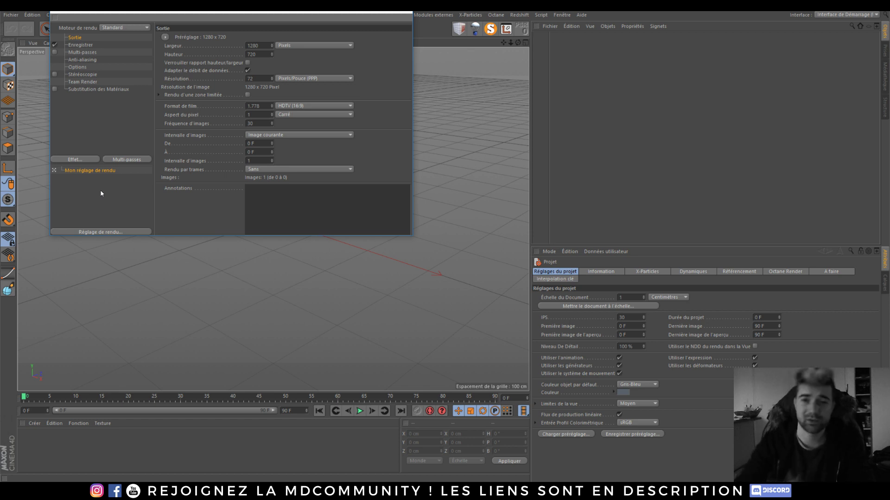
click(260, 45)
double_click(259, 45)
text(192)
key(Tab)
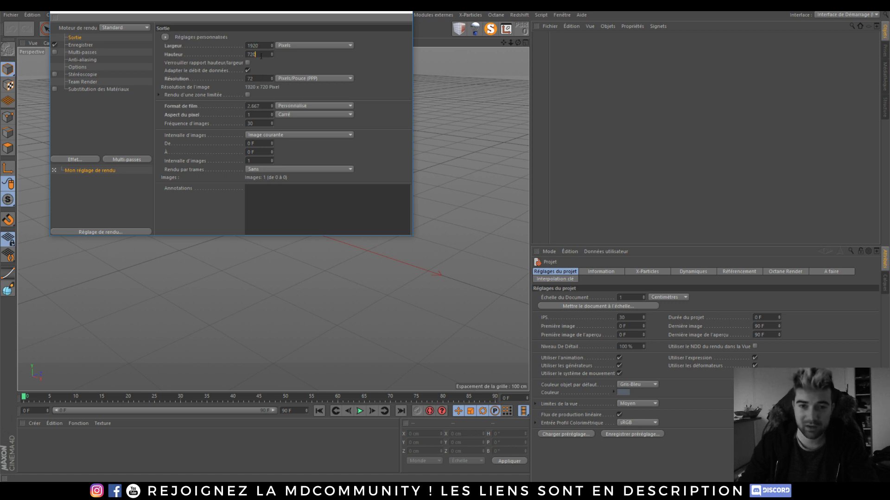
text(1080)
double_click(263, 124)
text(25)
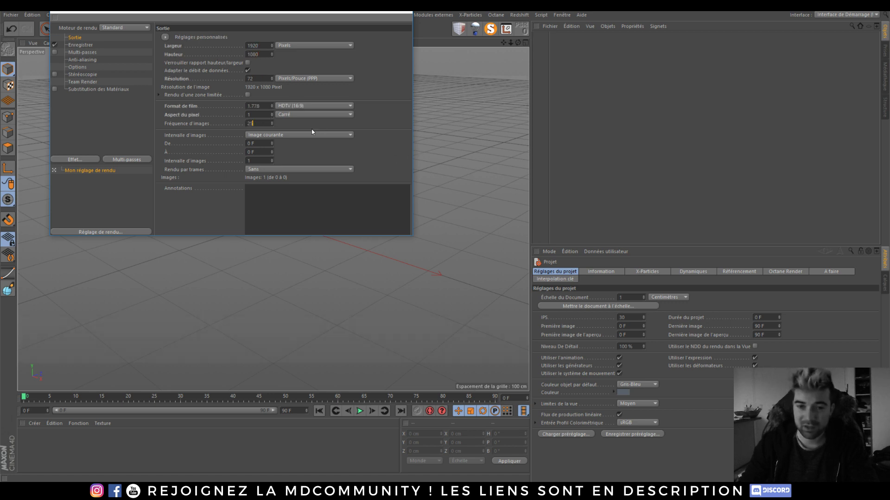
click(301, 134)
click(278, 161)
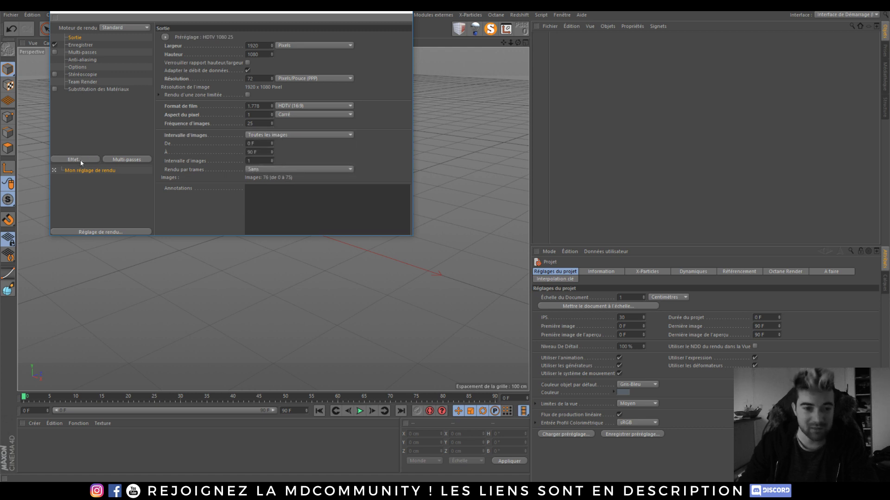
Step: Add the Sketch and Toon effect and rename the preset 'Sketch And Toon'
click(80, 160)
click(143, 420)
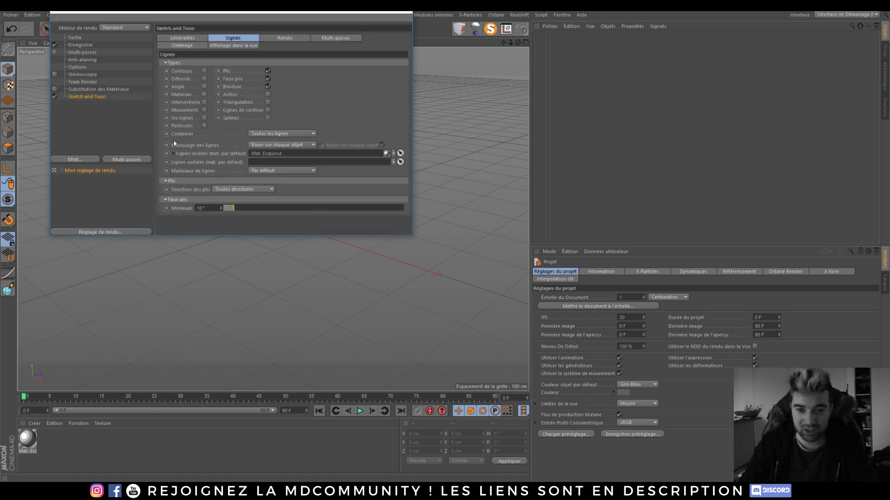
click(82, 53)
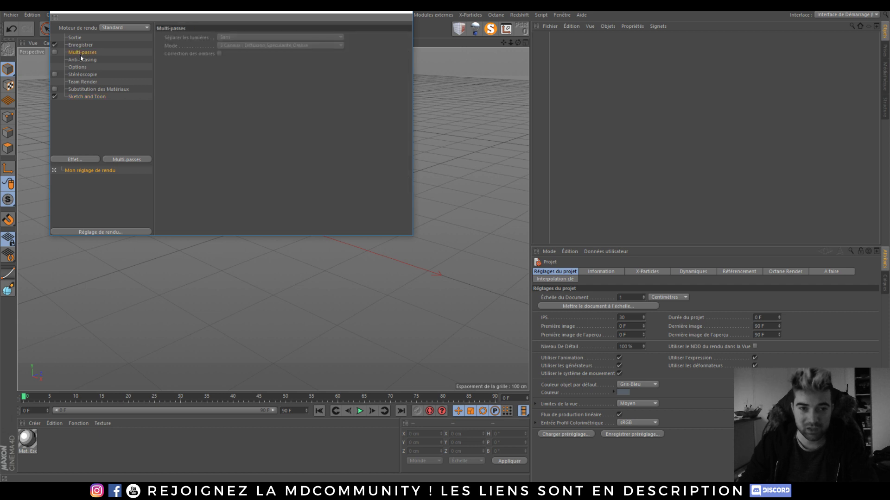
click(86, 105)
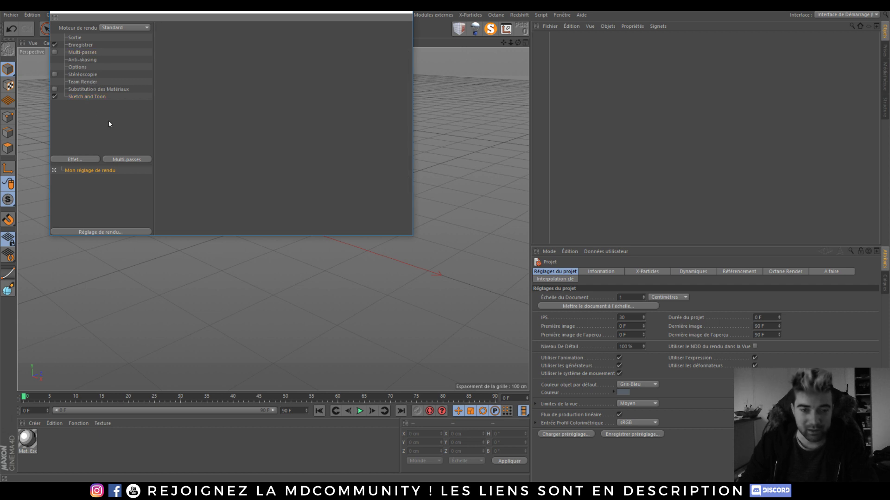
double_click(79, 174)
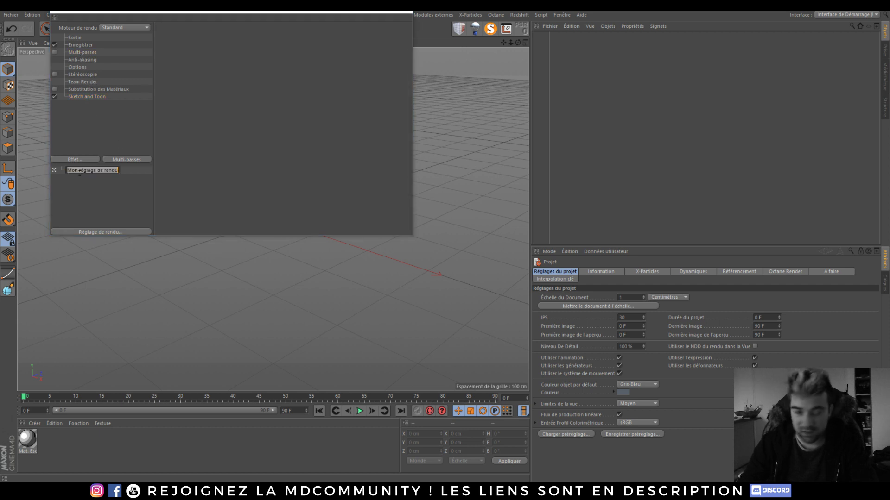
text(Sketch An)
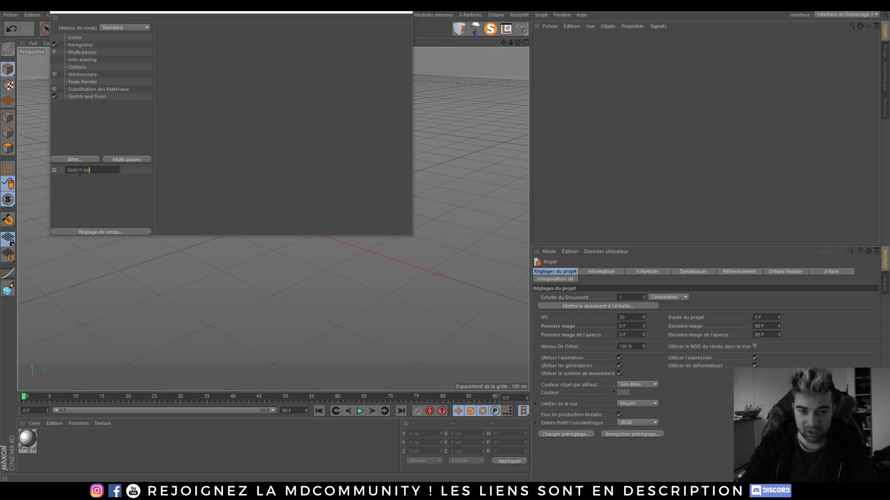
text(d Toon)
key(Return)
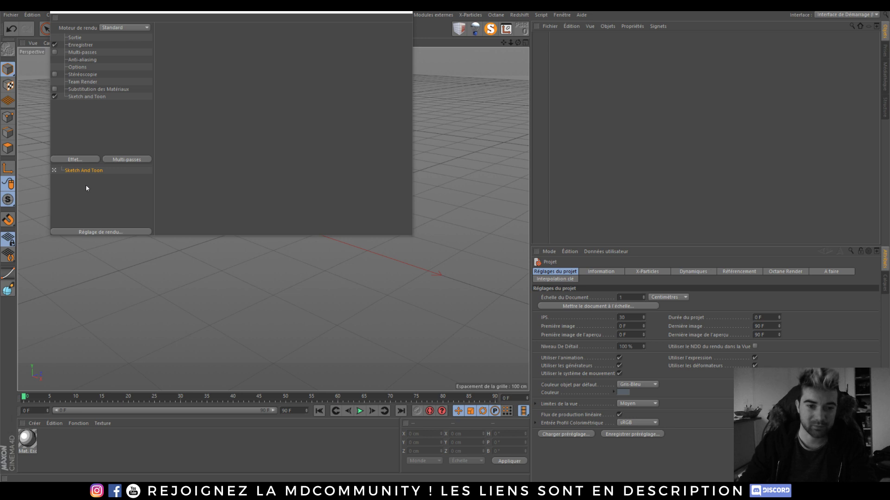
Step: Add a second render preset named 'Octane' and make it active
right_click(86, 188)
click(101, 191)
click(83, 180)
double_click(82, 178)
text(Oc)
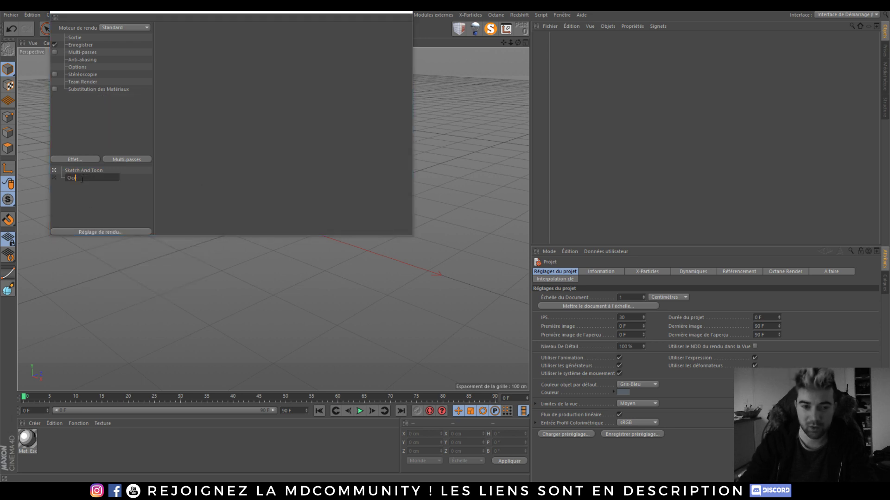
text(tane)
key(Return)
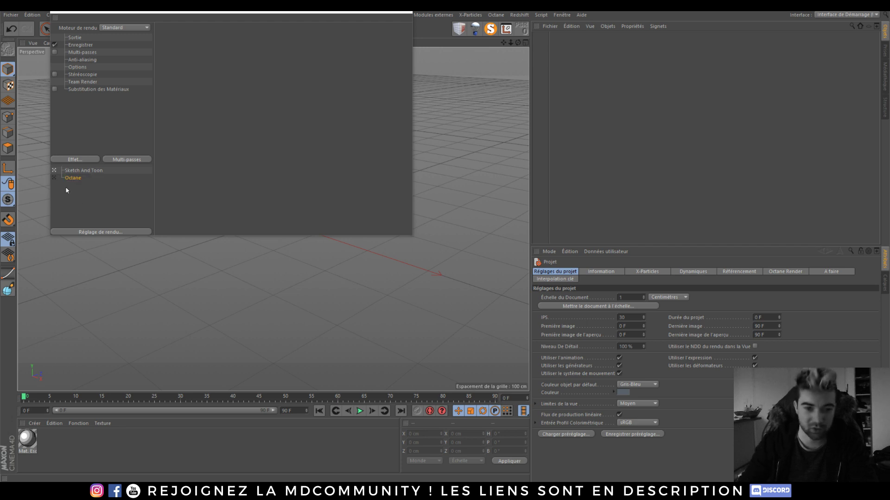
click(55, 178)
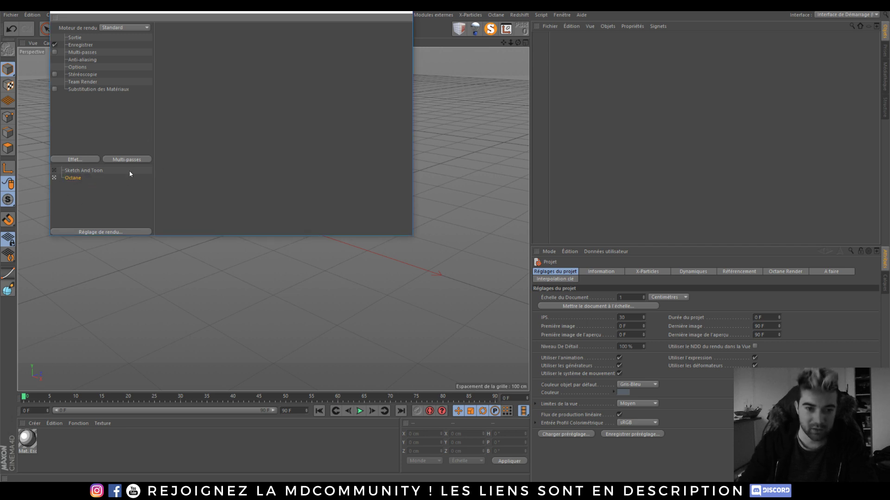
click(135, 26)
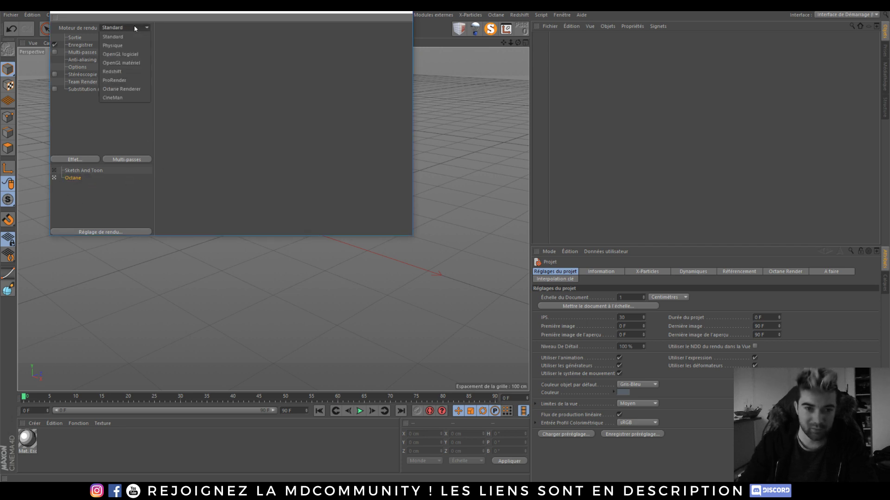
Step: Switch to Octane Renderer with 1920 × 1080 output, 25 fps and project frame rate 25
click(124, 89)
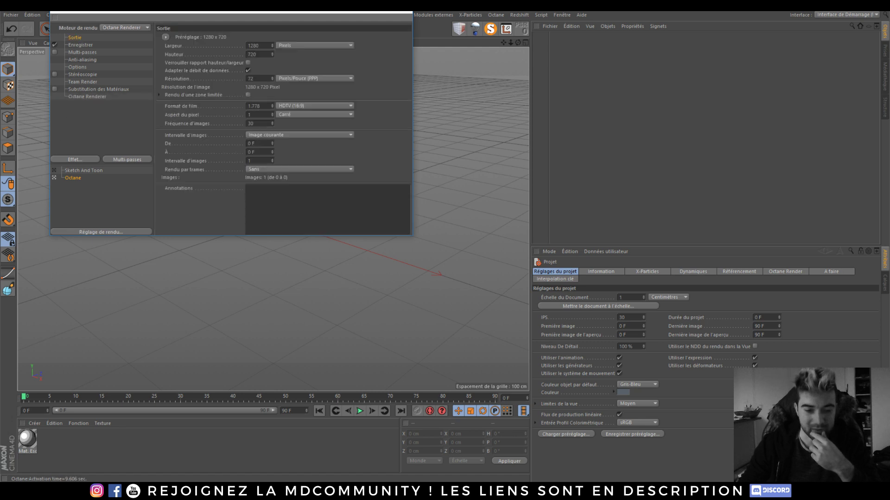
double_click(254, 46)
text(19520)
key(BackSpace)
key(BackSpace)
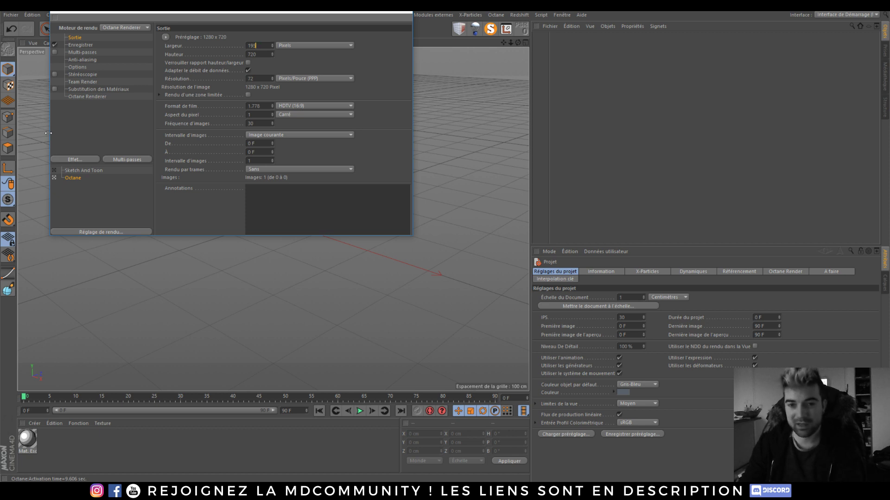
key(Tab)
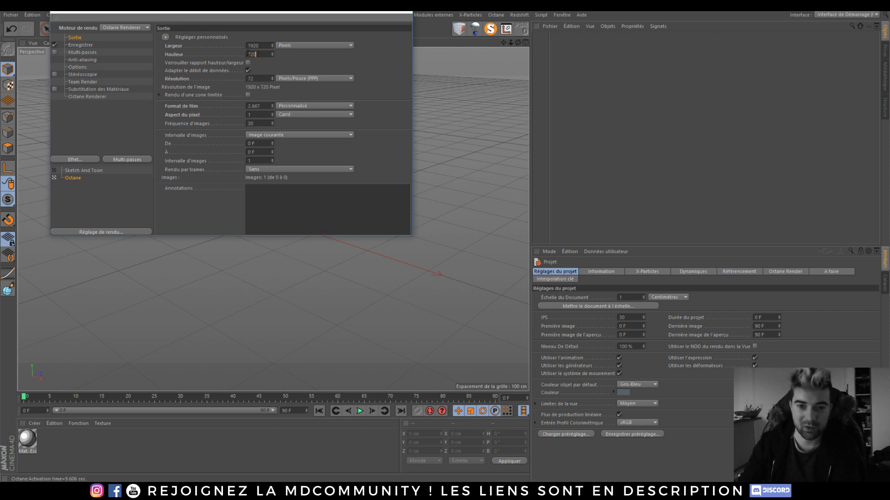
text(1080)
key(Return)
double_click(254, 123)
text(25)
key(Return)
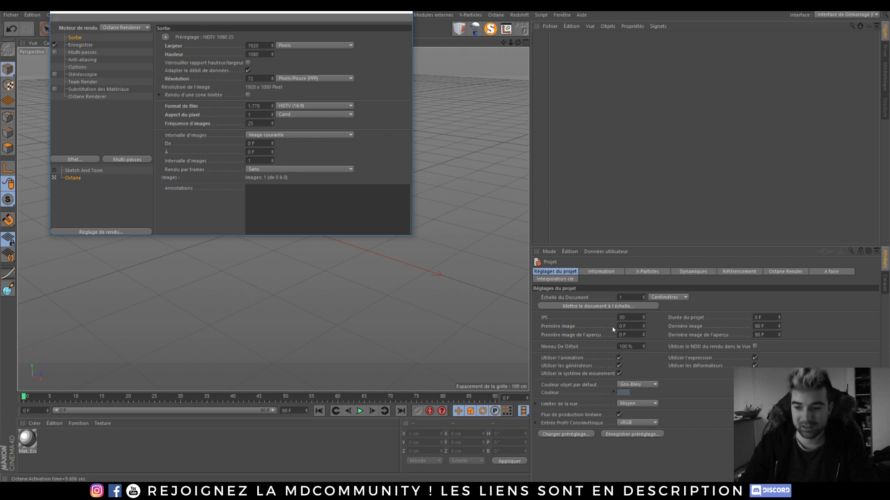
double_click(630, 318)
text(25)
key(Return)
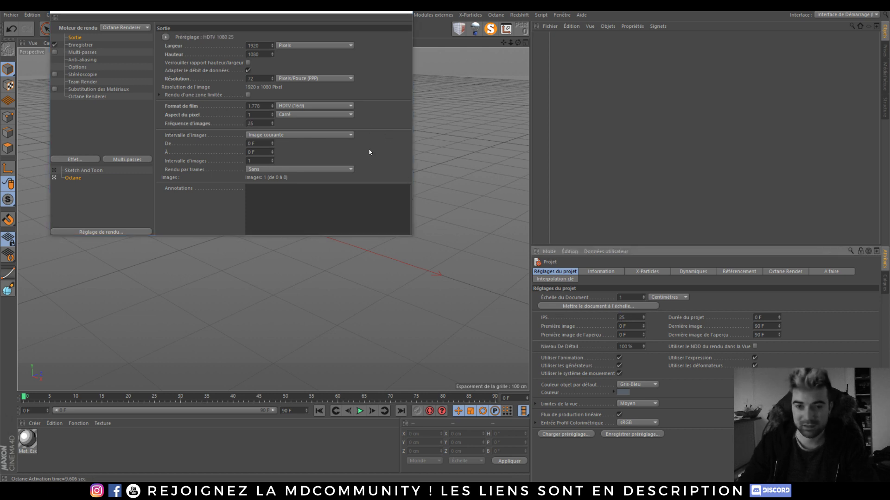
Step: Set the saved image depth to 32 bits, keeping TIFF as the format
click(81, 45)
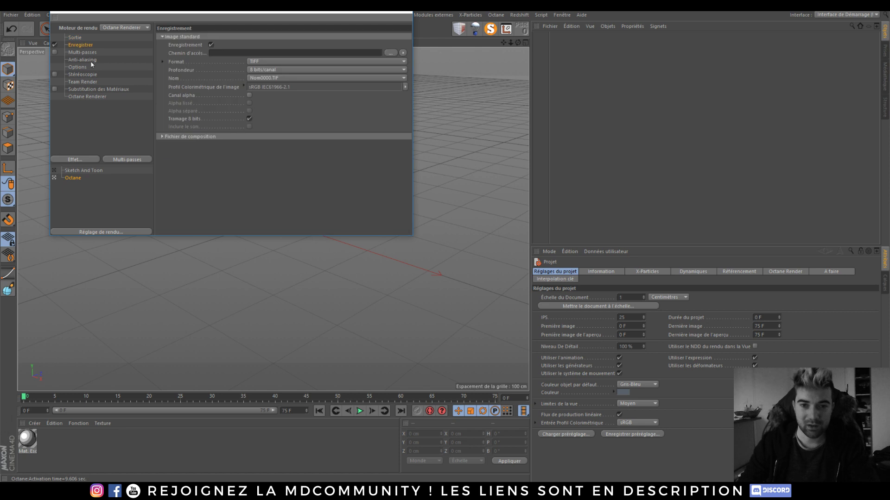
click(268, 71)
click(263, 97)
click(260, 61)
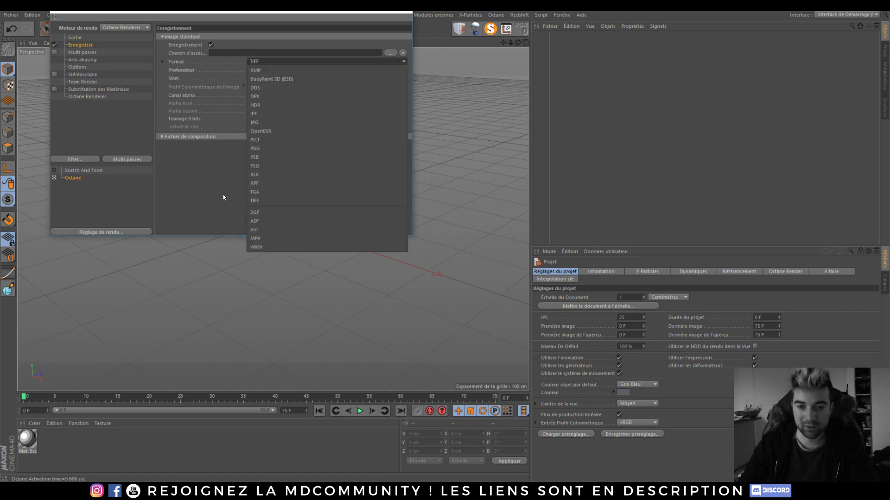
click(183, 184)
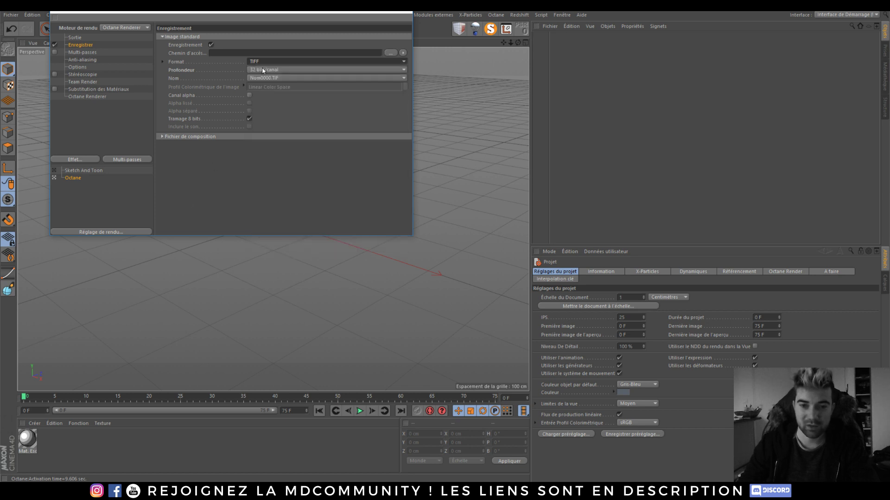
Step: Set Octane render passes to Tonemapped, TIFF, 32 Bit/Channel, and expand the Info passes
click(86, 97)
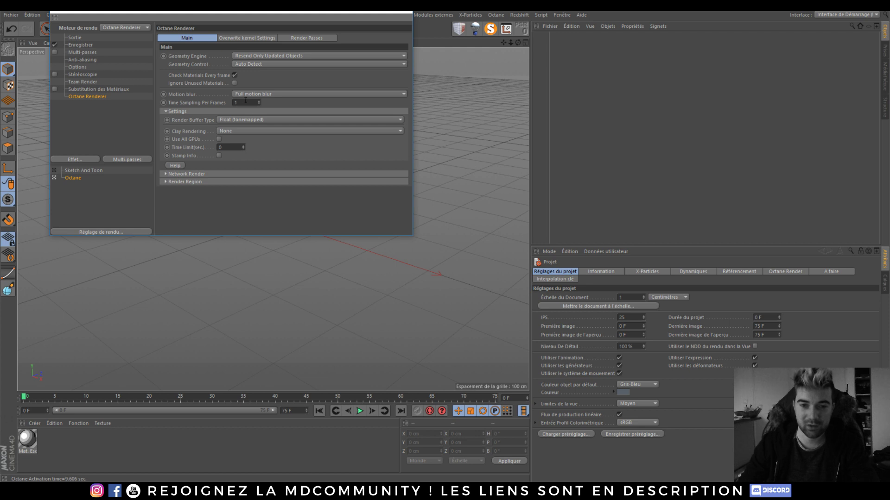
click(299, 39)
click(226, 138)
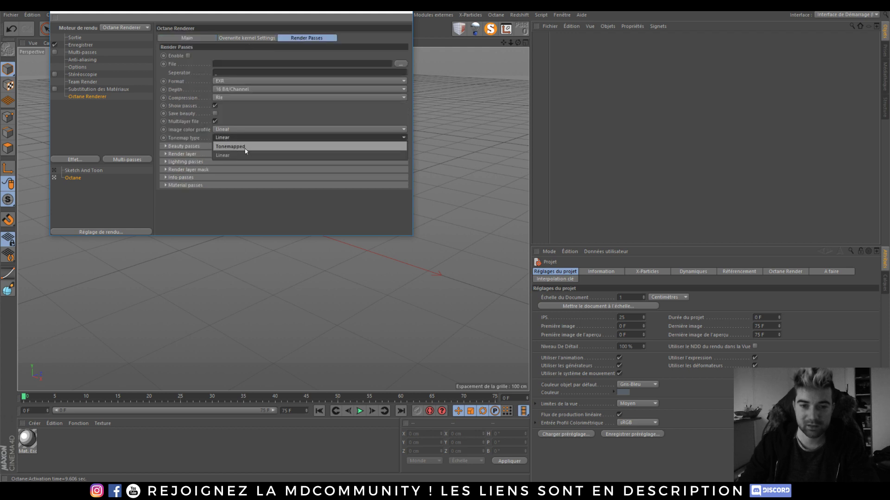
click(236, 146)
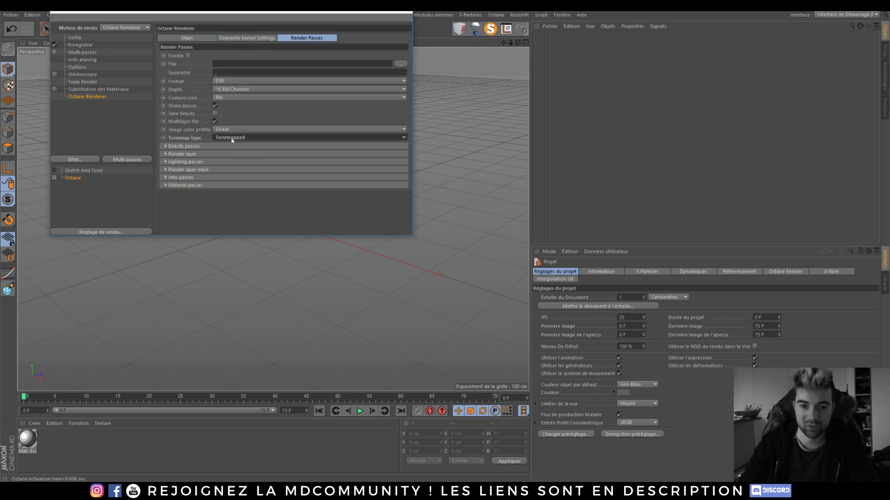
click(234, 82)
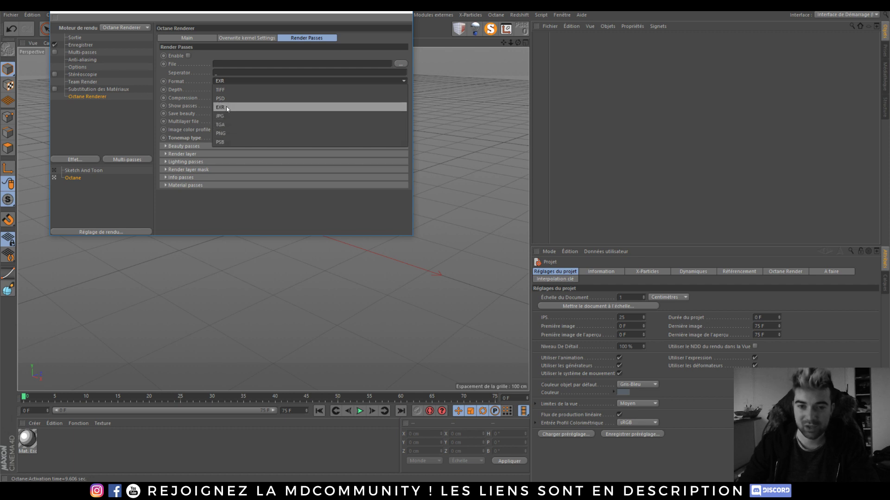
click(227, 89)
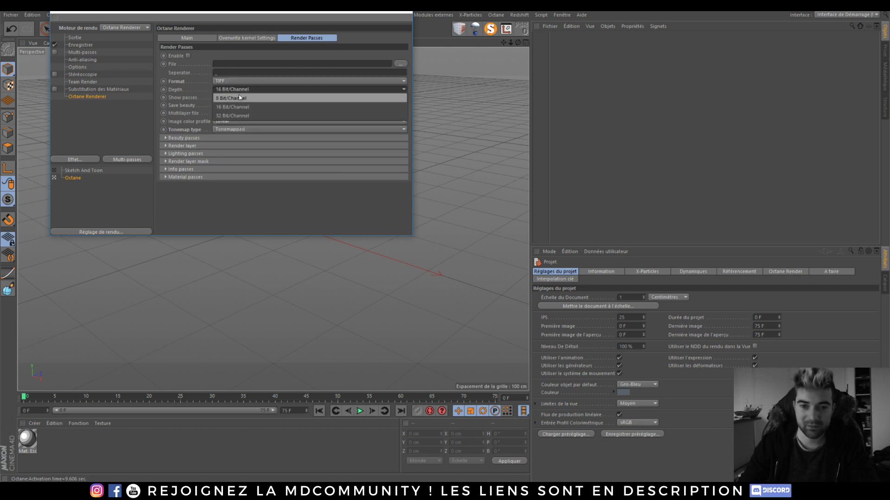
click(238, 116)
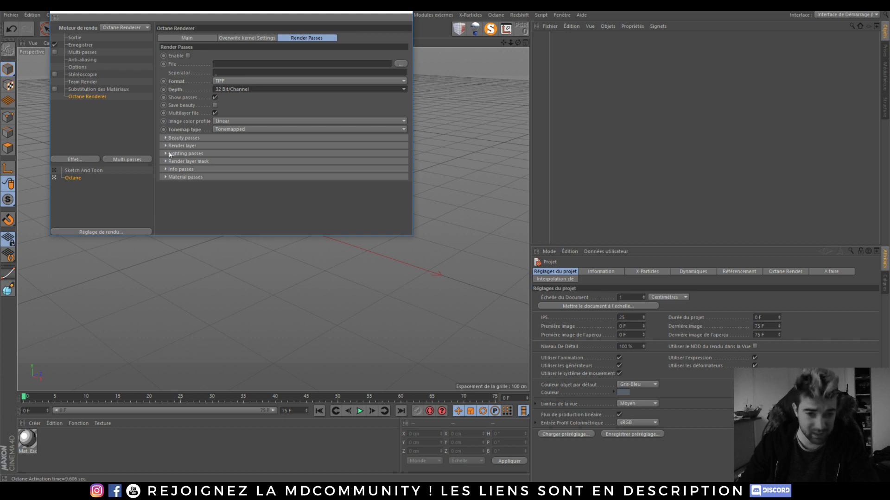
click(165, 169)
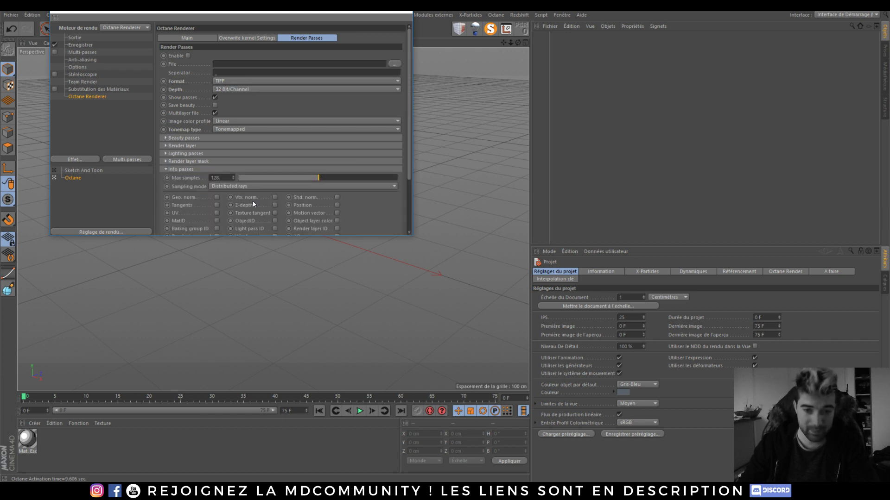
scroll(358, 200, down, 3)
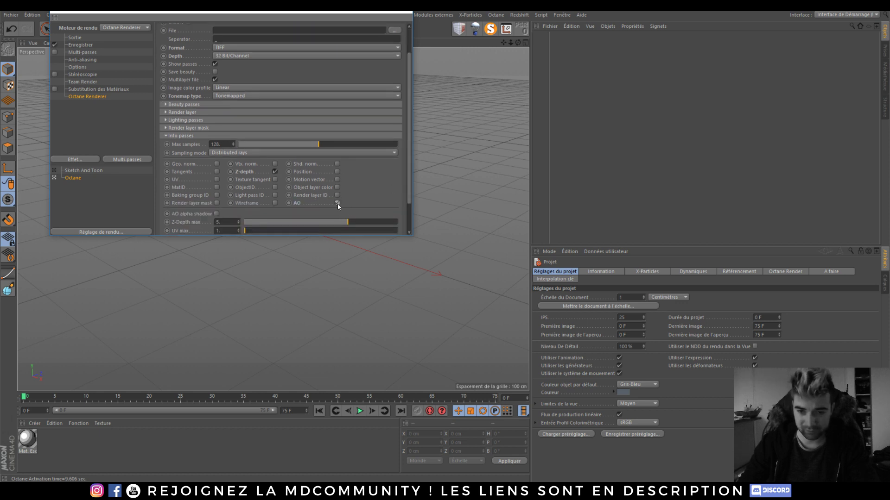
Step: Add a new render setting named 'Redshift' using the Redshift render engine
right_click(80, 186)
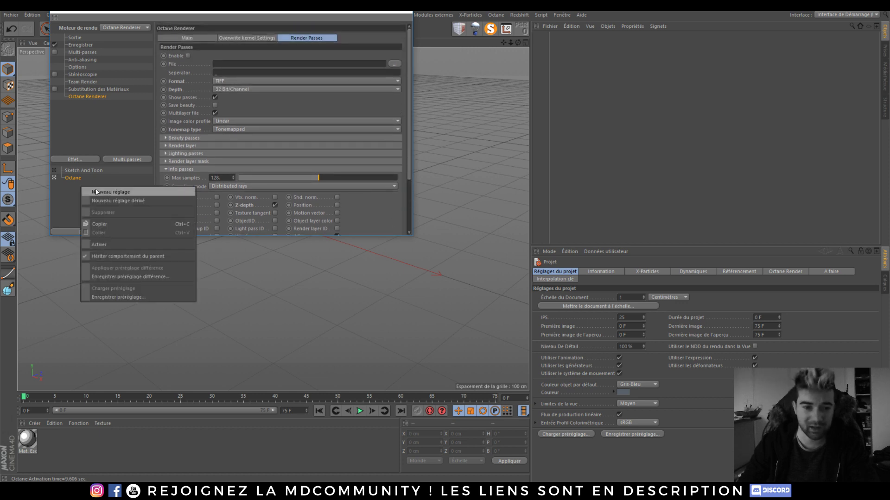
click(97, 193)
double_click(84, 185)
text(Redshift)
key(Return)
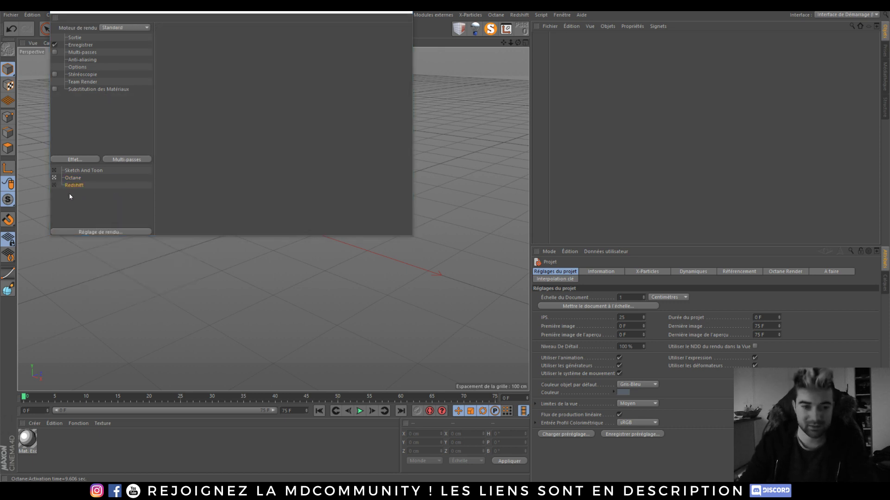
click(130, 29)
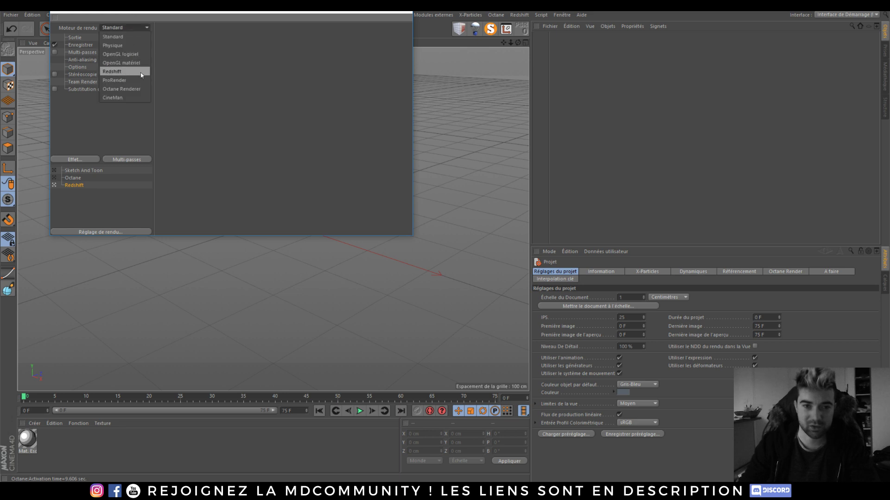
click(111, 72)
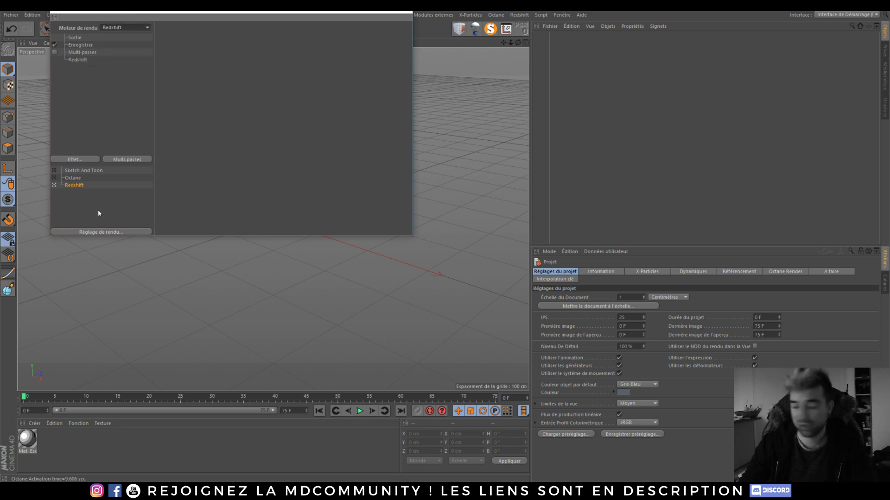
Step: Set the Redshift output to 1920 × 1080 at 25 fps
click(76, 37)
double_click(266, 45)
text(1920)
key(Tab)
text(1080)
key(Return)
text(25)
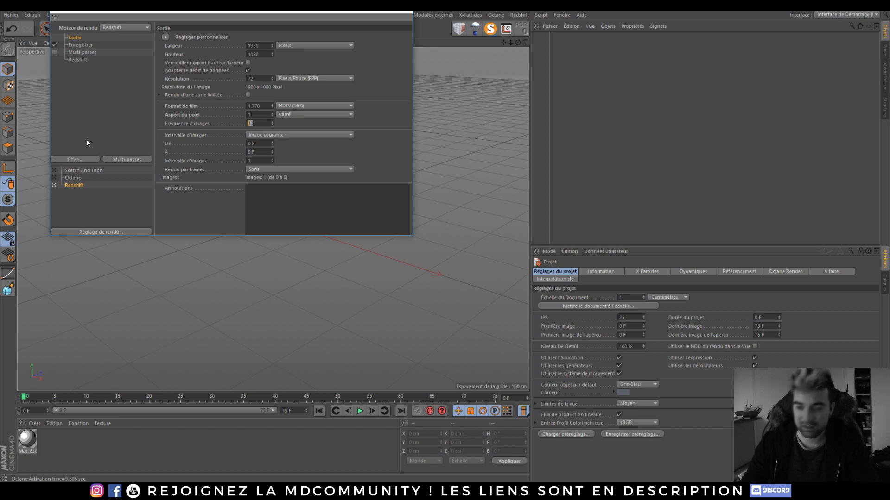
key(Return)
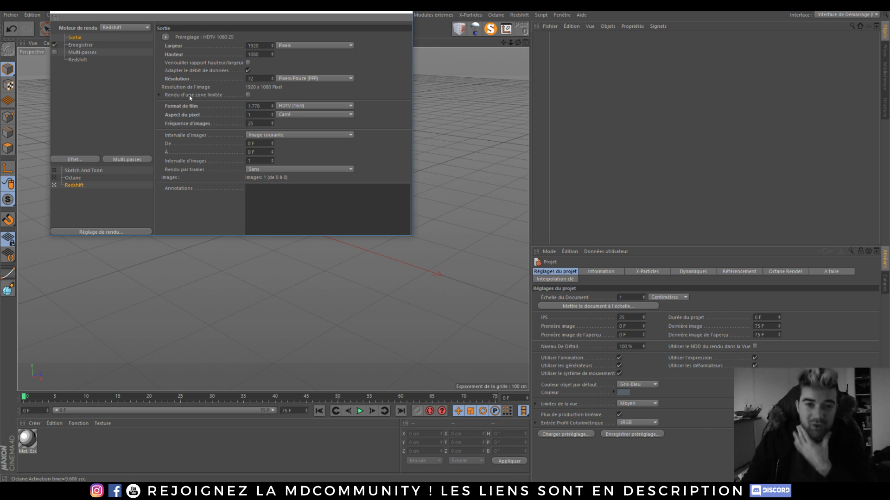
Step: Set Redshift GI to Brute Force primary and Irradiance Point Cloud secondary
click(77, 59)
click(235, 38)
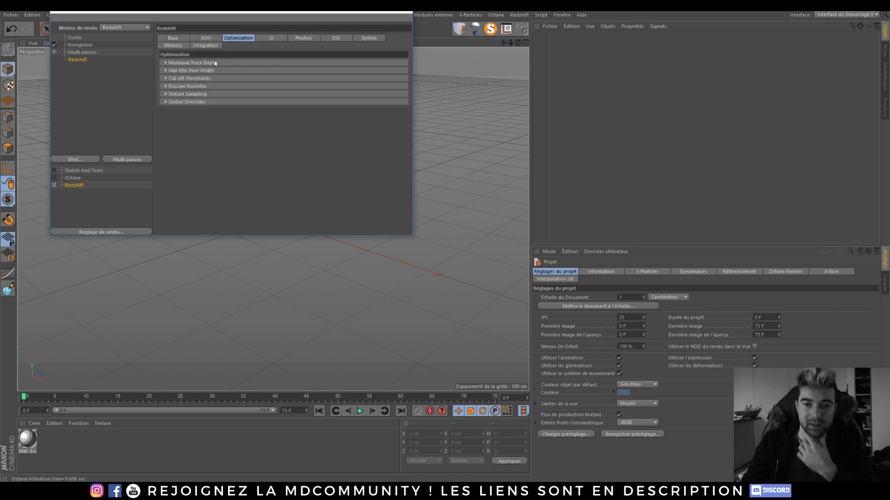
click(271, 38)
click(297, 71)
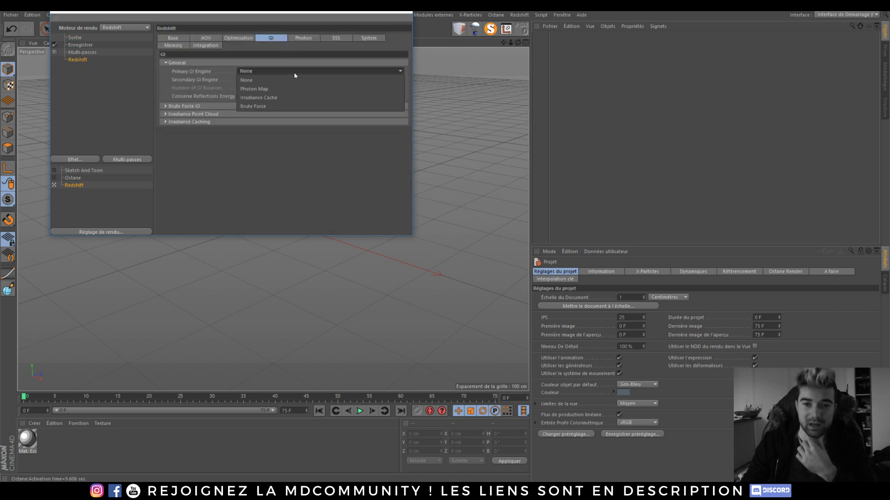
click(263, 107)
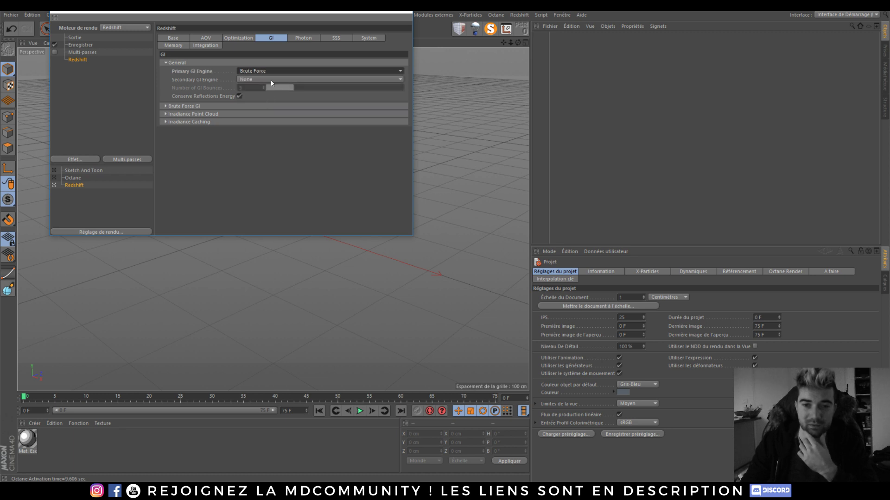
click(271, 79)
click(271, 104)
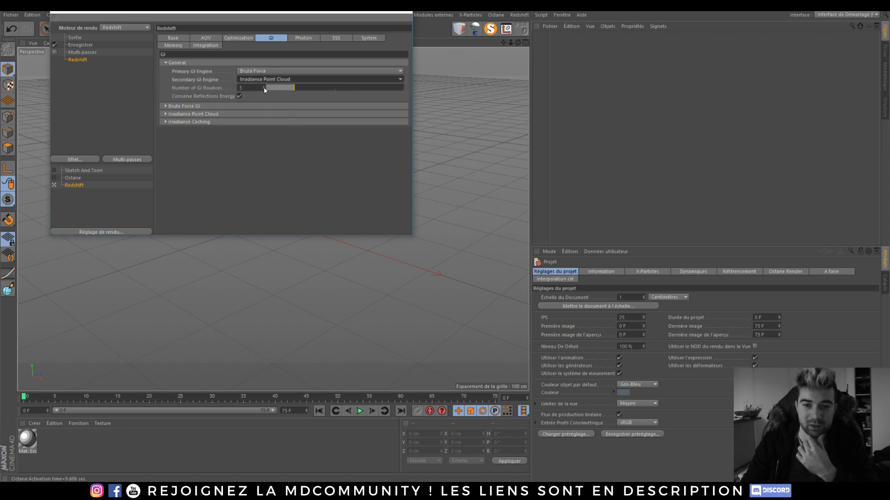
Step: Enable AOV output and add a first AOV as Depth in Z Normalized mode
click(211, 38)
click(266, 71)
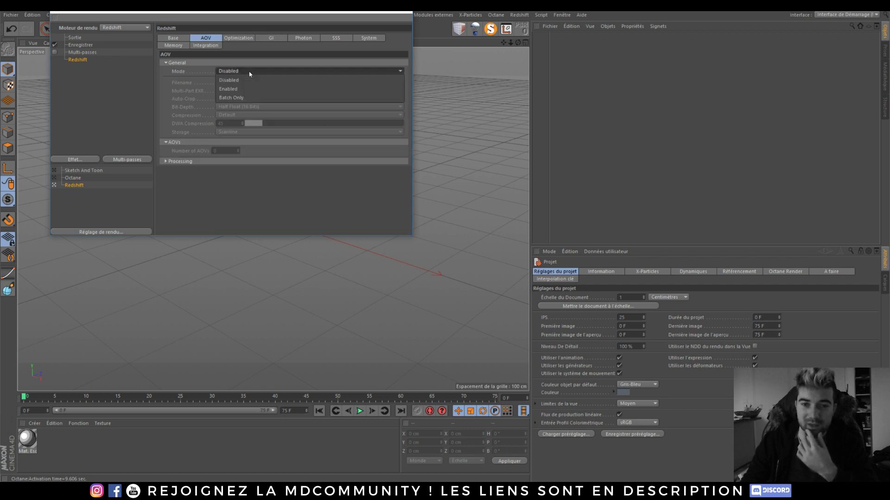
click(237, 91)
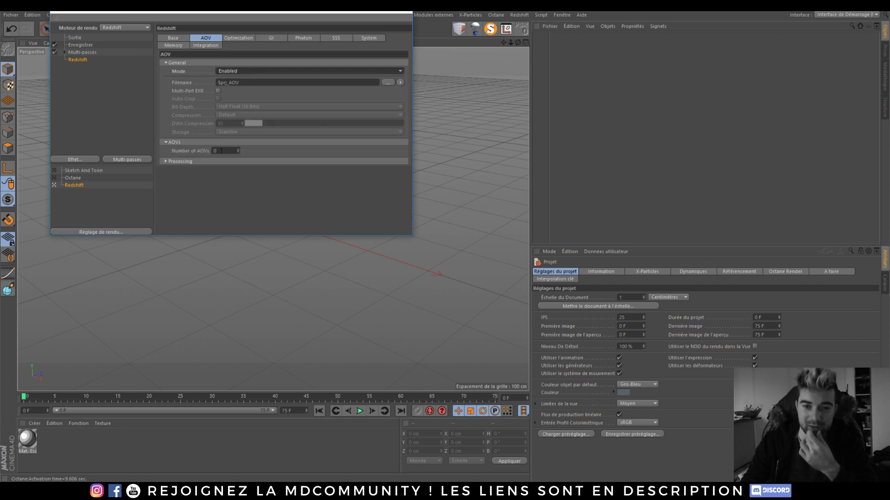
click(239, 150)
click(218, 163)
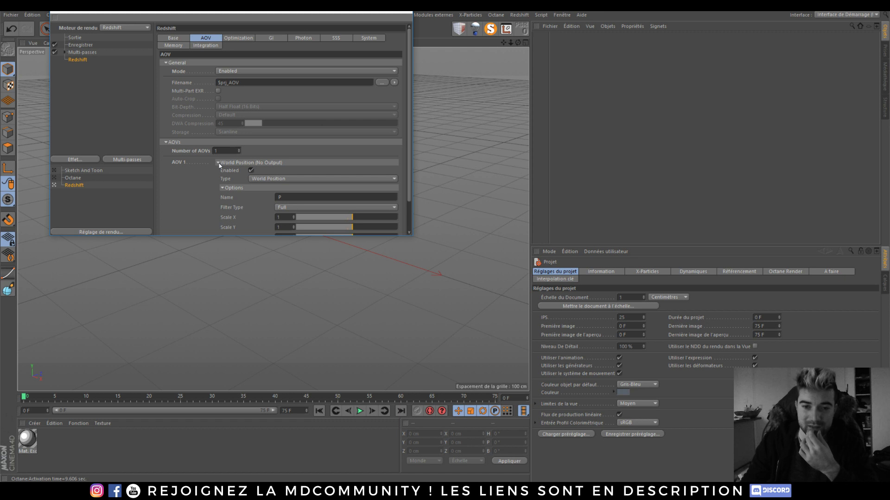
click(278, 179)
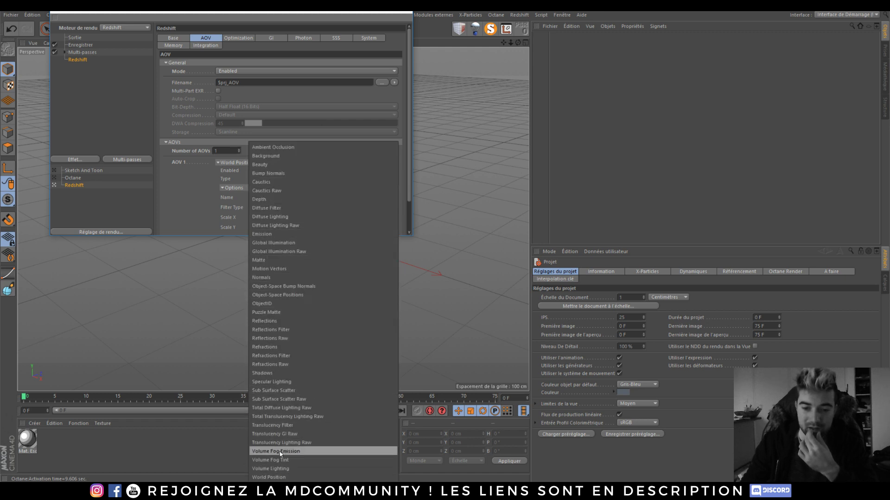
click(273, 200)
scroll(404, 149, down, 2)
scroll(394, 166, down, 1)
click(387, 175)
click(331, 193)
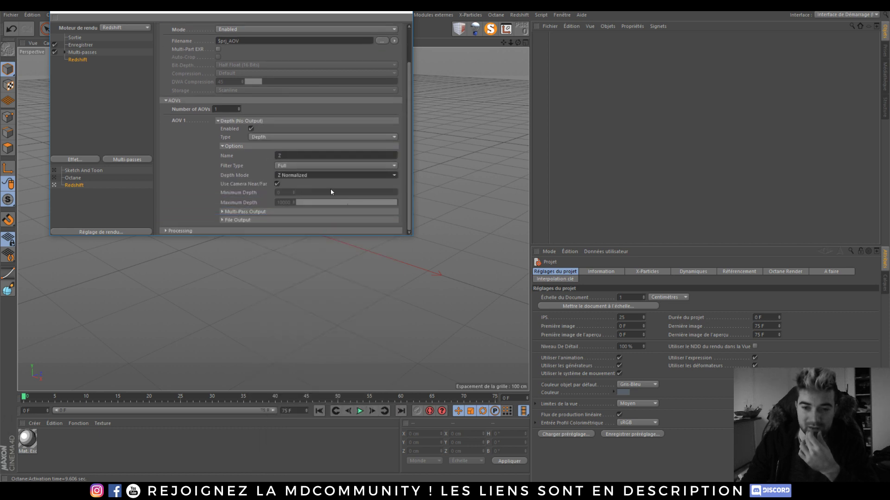
Step: Add a second AOV set to Ambient Occlusion, then reselect the Sketch And Toon preset
click(239, 107)
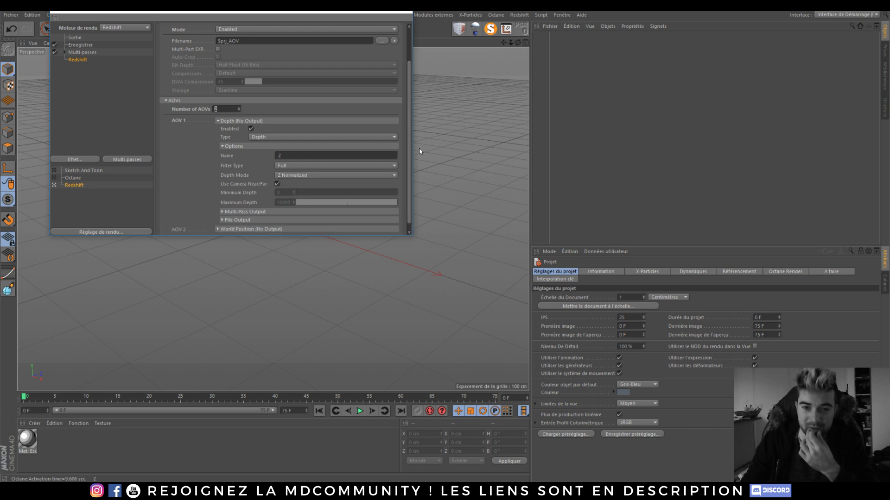
scroll(394, 167, down, 1)
click(219, 222)
scroll(385, 218, down, 5)
scroll(395, 195, down, 3)
click(393, 162)
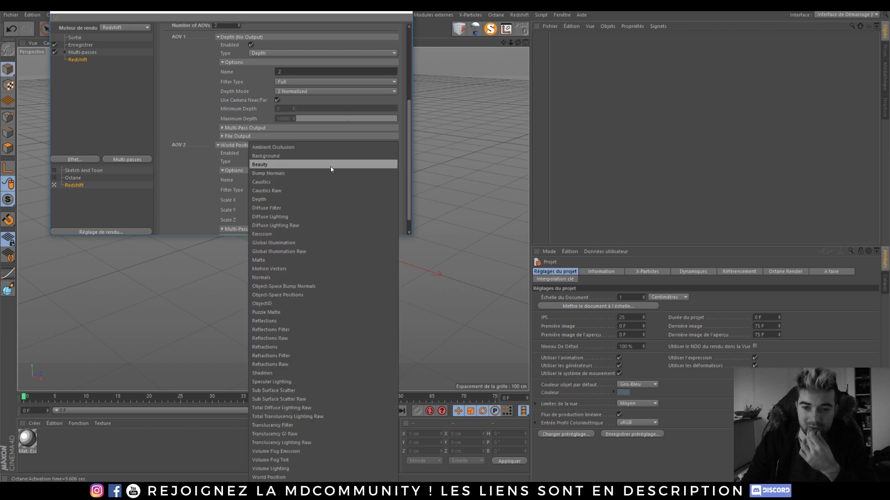
click(279, 148)
scroll(409, 135, up, 5)
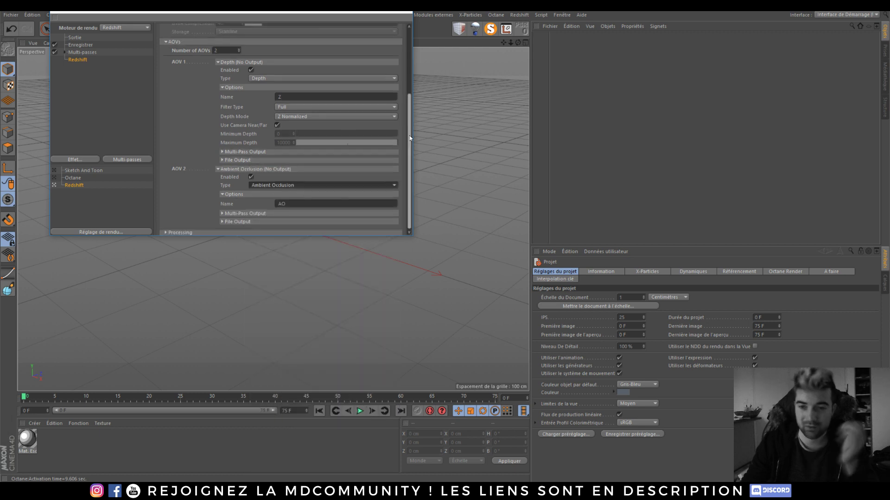
click(55, 169)
Step: Close Render Settings and open the preferences folder from Édition > Préférences générales
key(Escape)
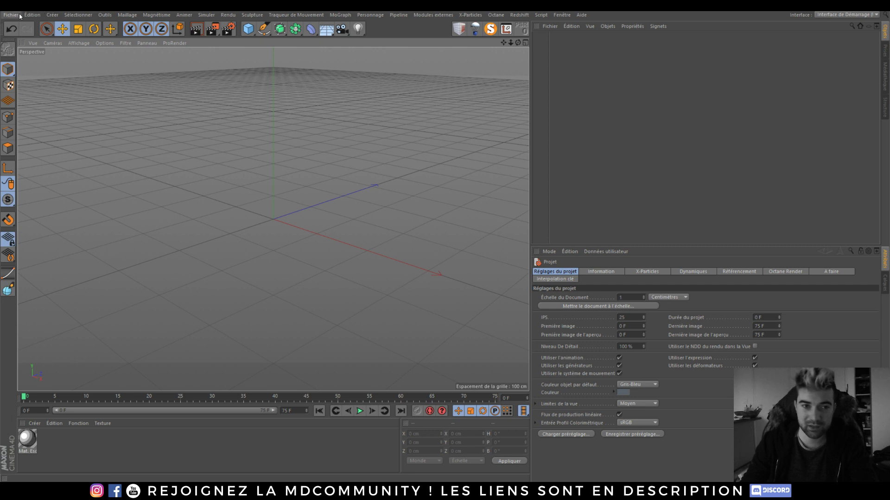
click(35, 16)
click(64, 155)
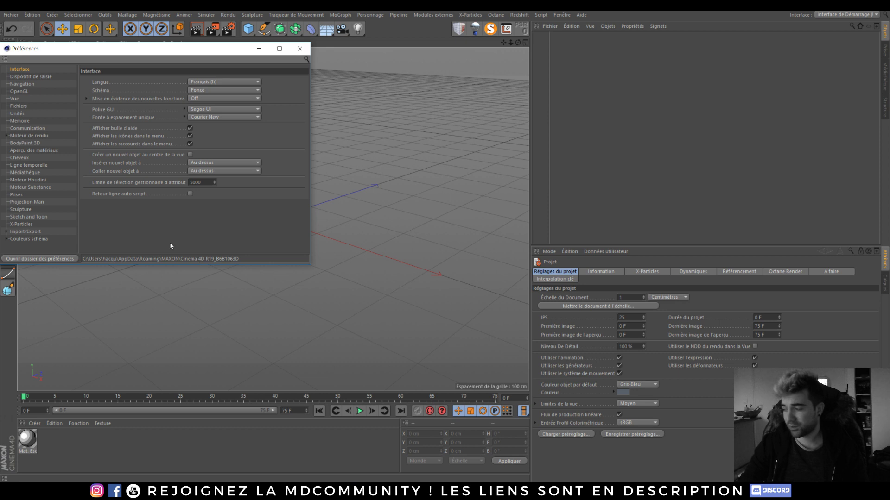
click(31, 259)
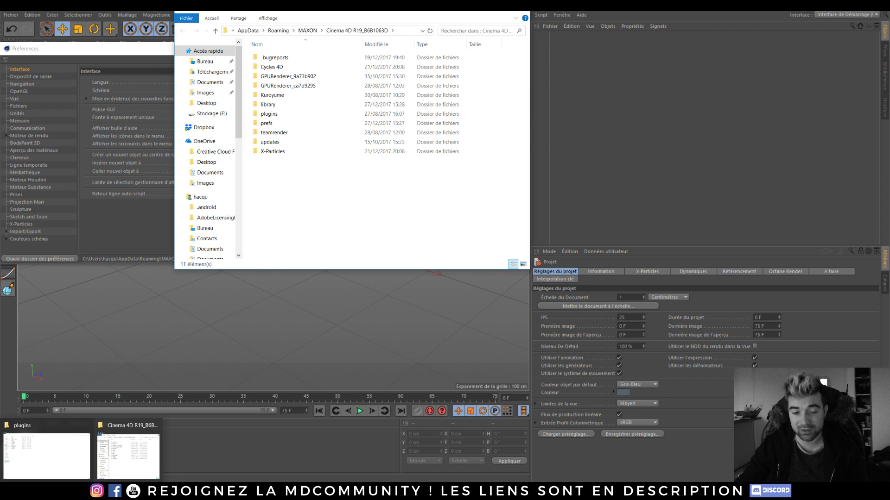
Step: Drag the 'New' file from the Bureau into the R19 prefs folder, then close both Explorer windows
click(46, 459)
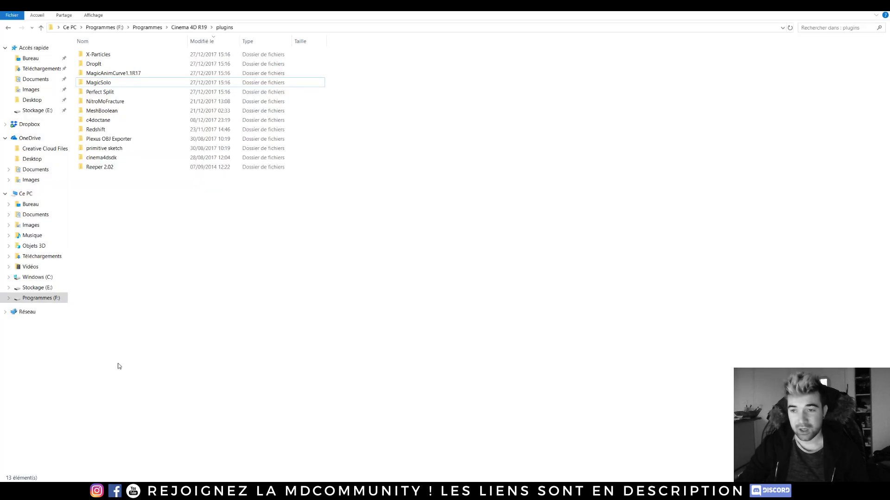
click(30, 59)
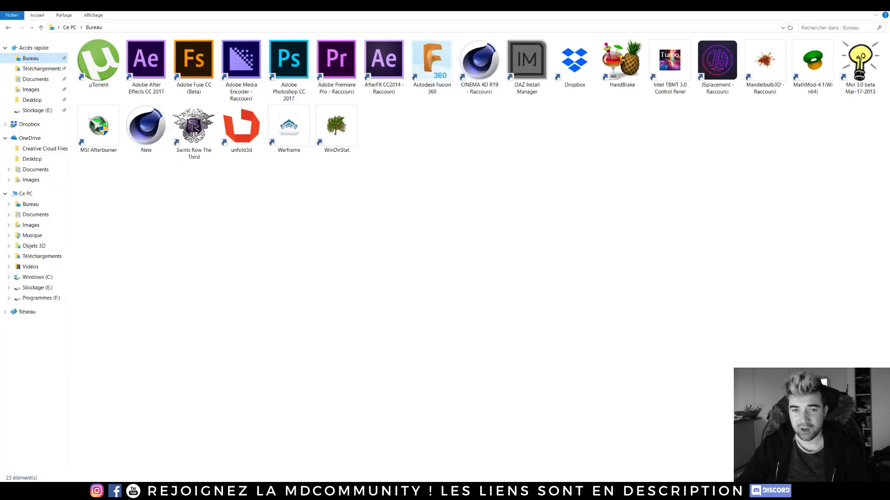
key(super+Down)
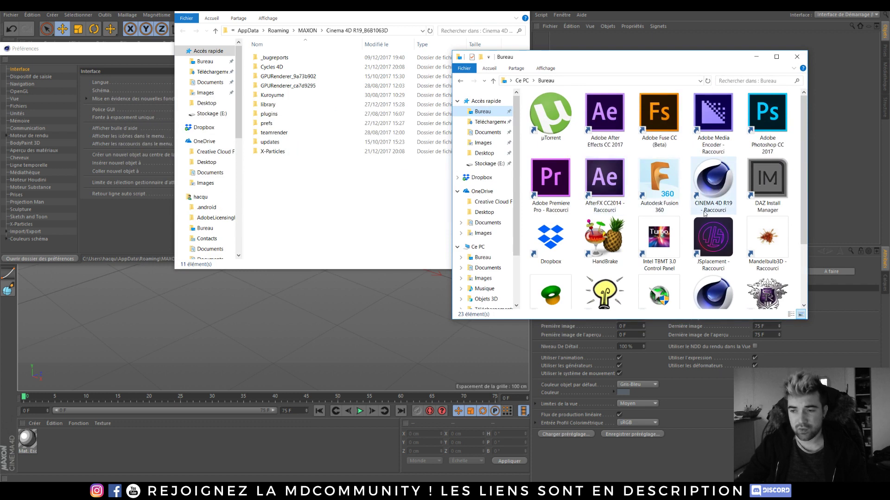
scroll(704, 213, down, 3)
drag(713, 223, 287, 193)
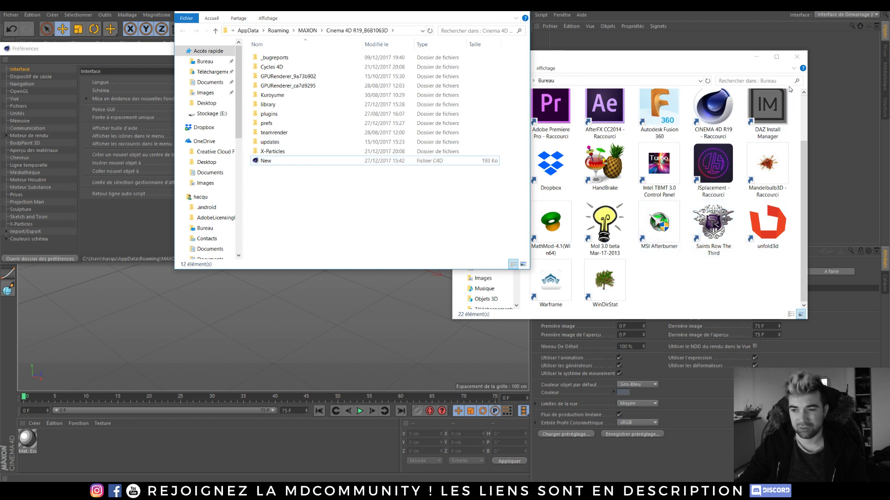
click(796, 57)
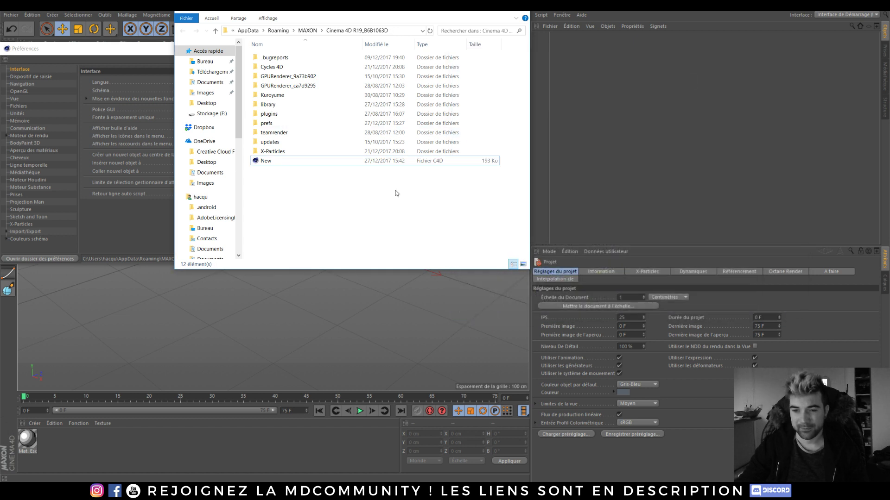
click(520, 12)
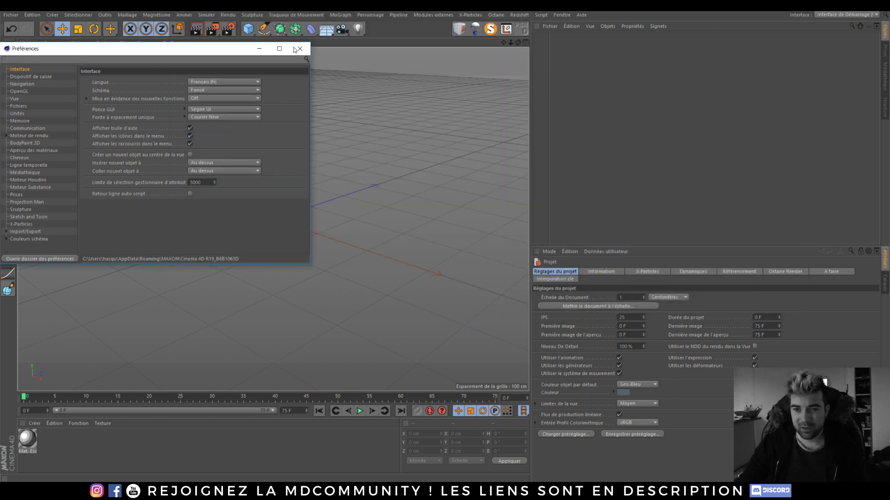
Step: Close Preferences and relaunch Cinema 4D R19 from its desktop shortcut
click(304, 48)
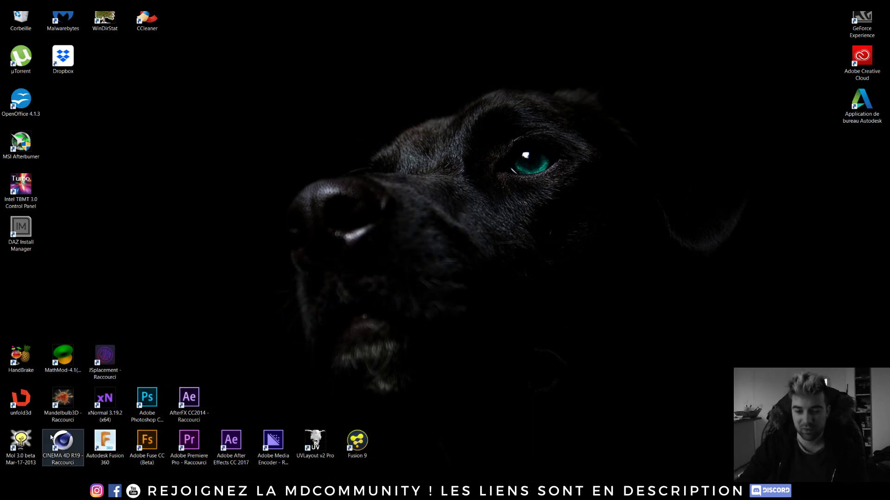
double_click(63, 443)
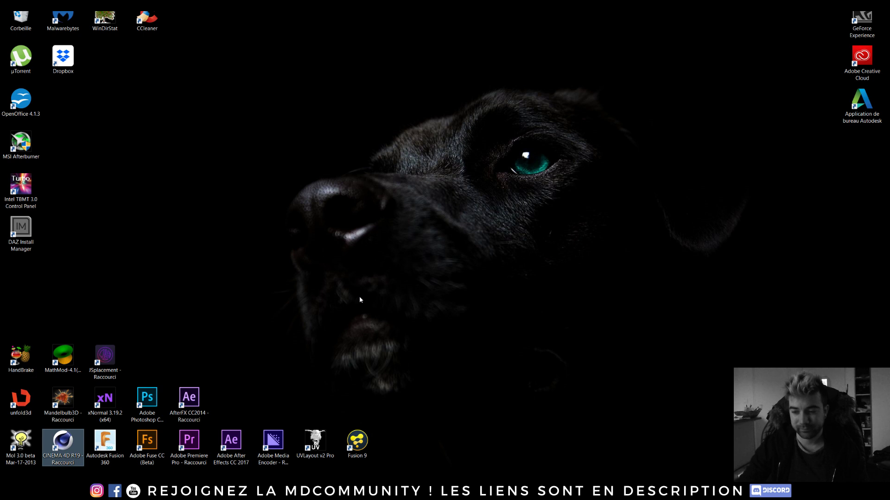
double_click(61, 444)
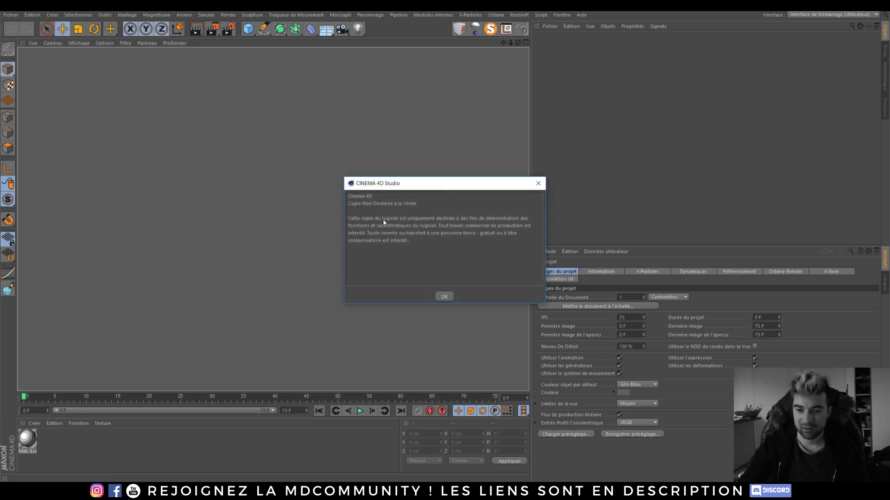
Step: Move aside and accept the CINEMA 4D Studio not-for-resale licence notice
drag(406, 183, 366, 179)
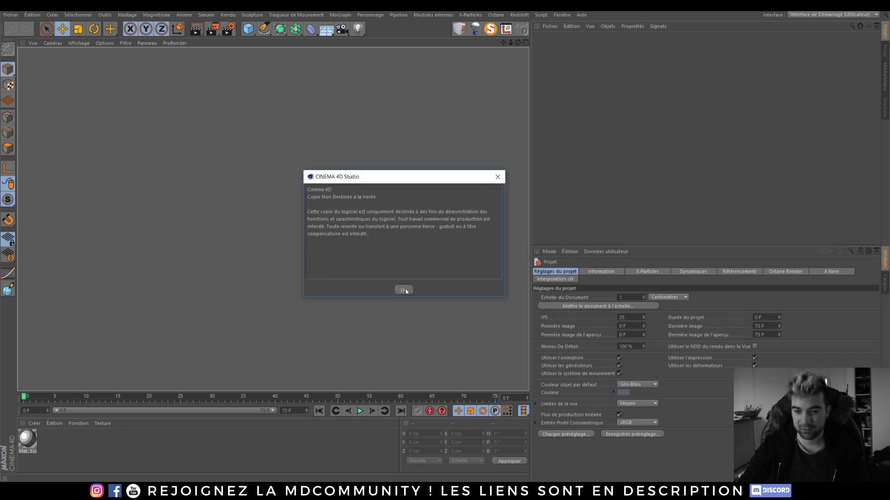
click(403, 291)
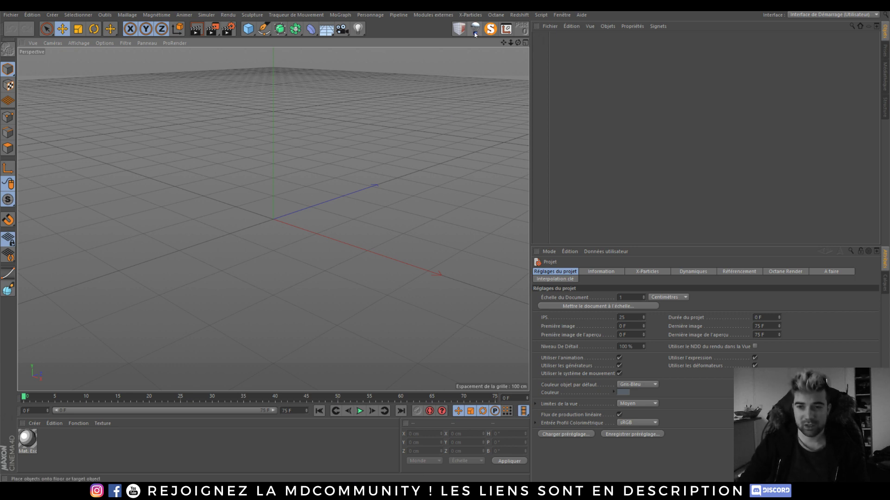
click(227, 31)
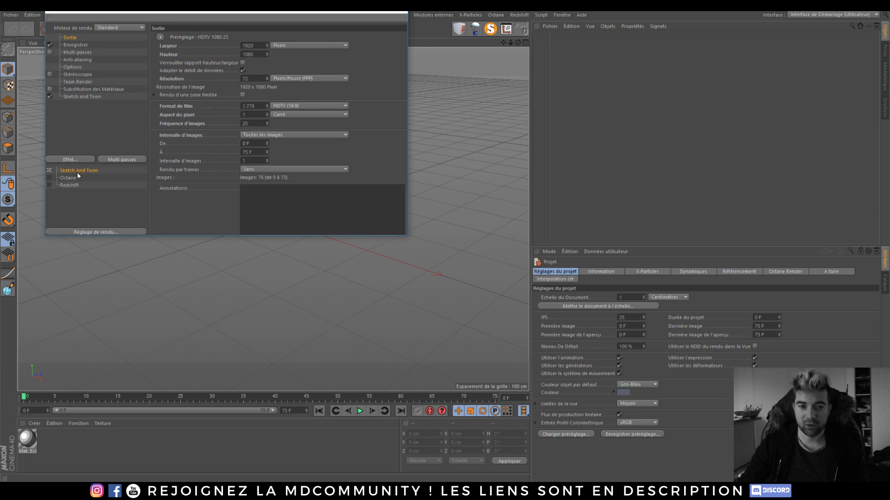
click(50, 178)
click(49, 170)
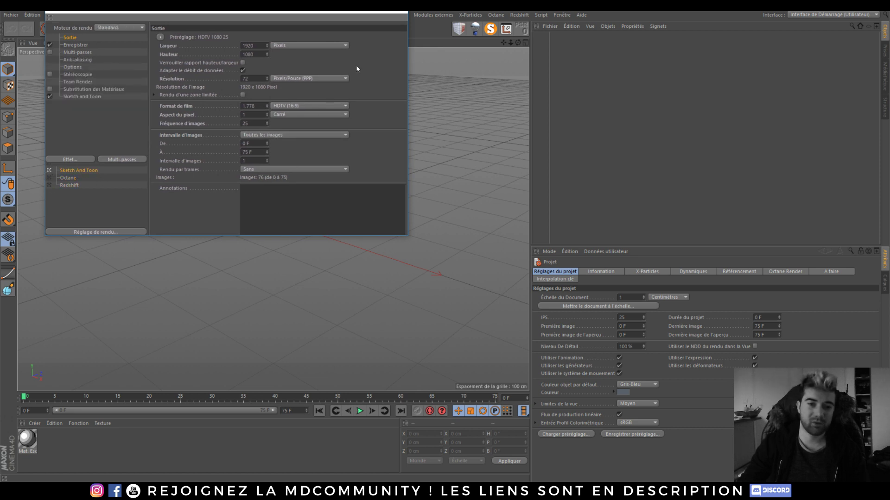
click(395, 12)
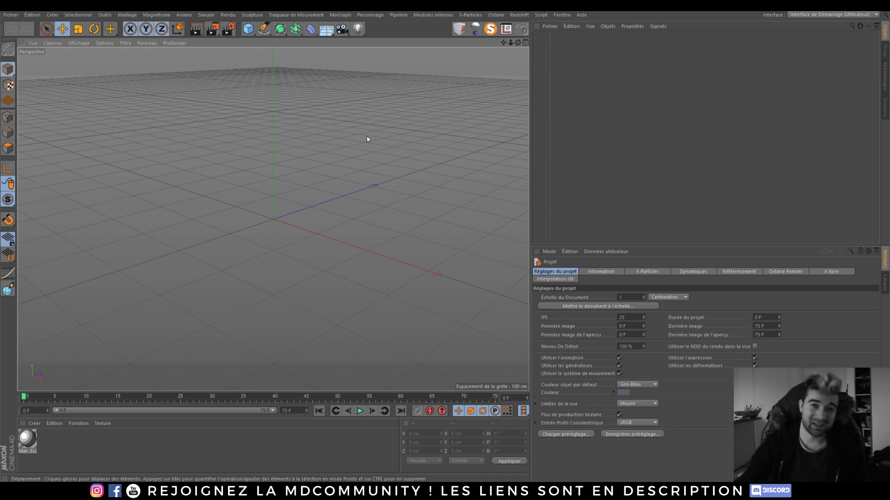
Step: Load the Redshift render preset in Render Settings
click(227, 28)
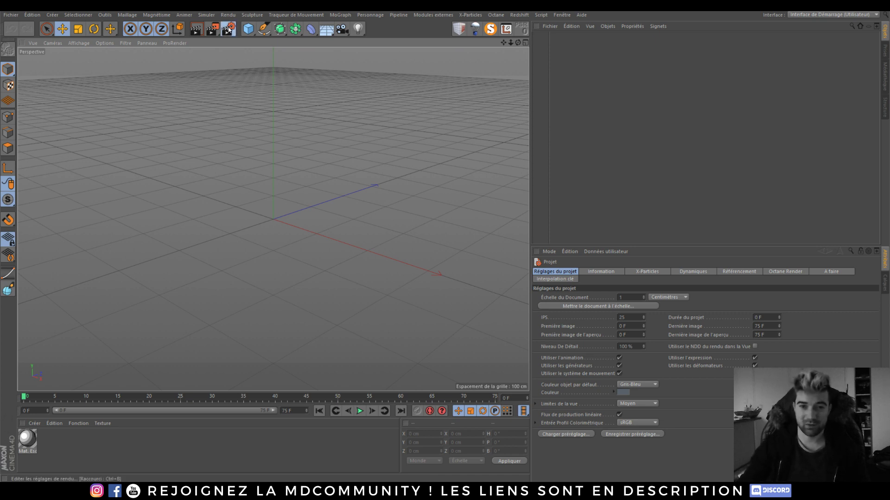
click(48, 184)
click(394, 12)
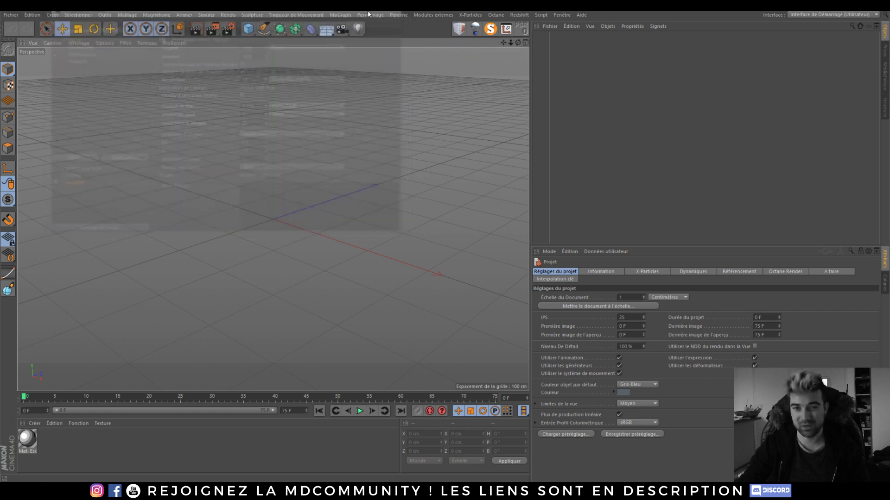
Step: Open and close the Préférences window, then review the Fenêtre menu without changes
click(32, 15)
click(61, 152)
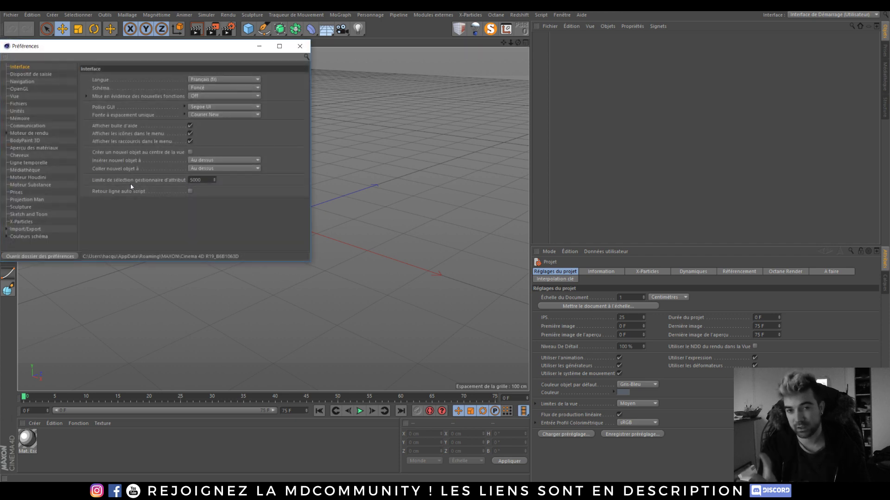
click(300, 45)
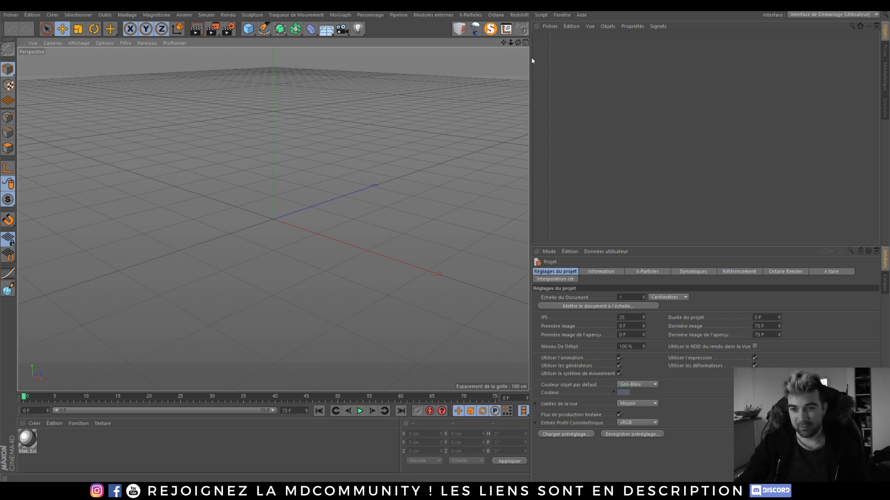
click(562, 15)
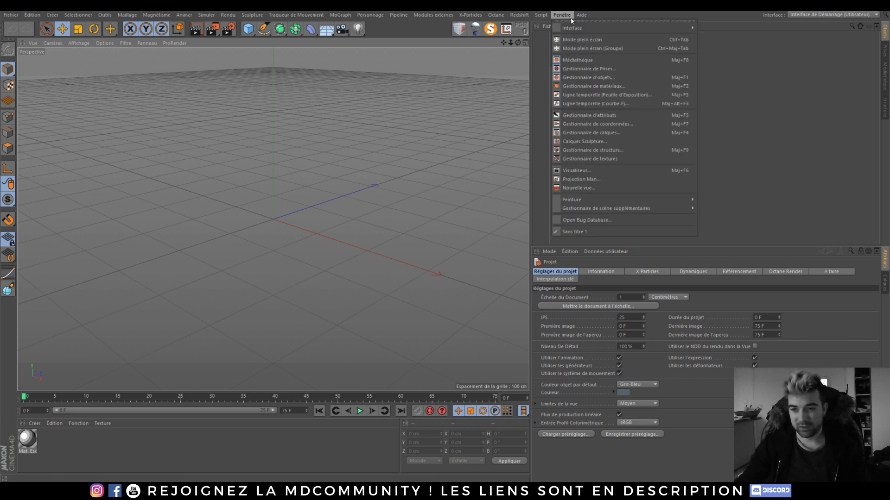
mouse_move(572, 28)
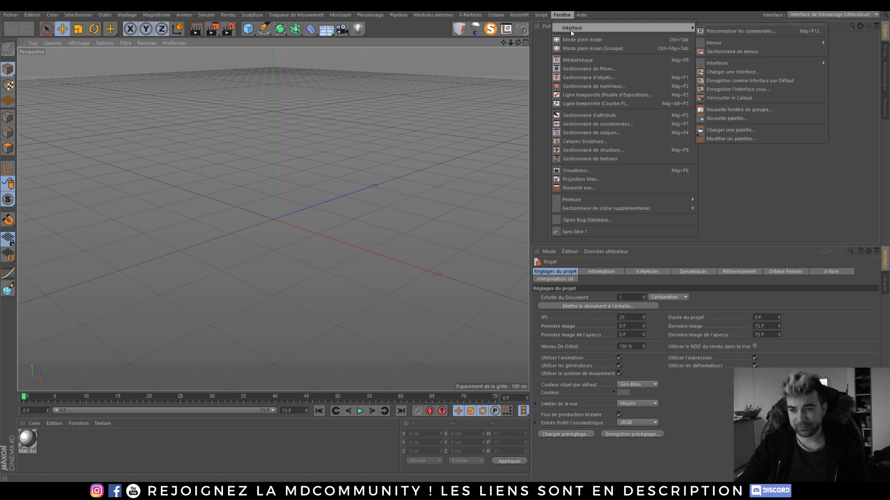
click(391, 37)
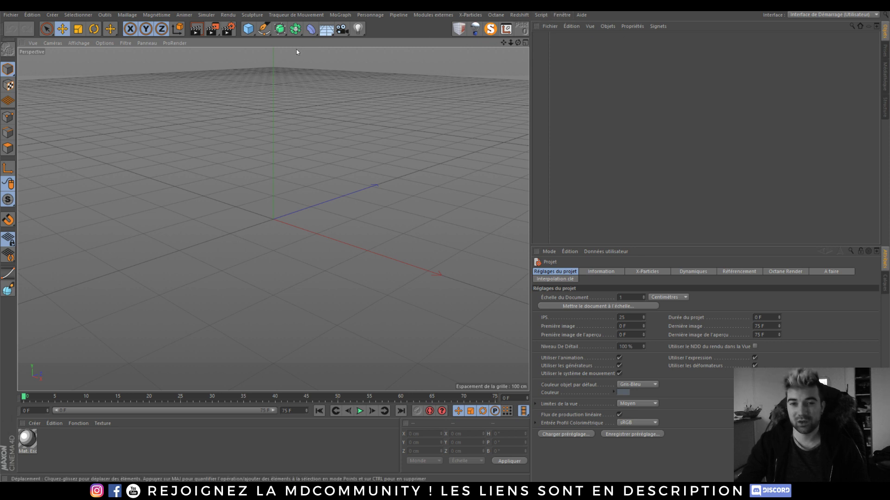
Step: Check the Render Settings preset list, then open the Motion Designers Community YouTube channel
click(228, 29)
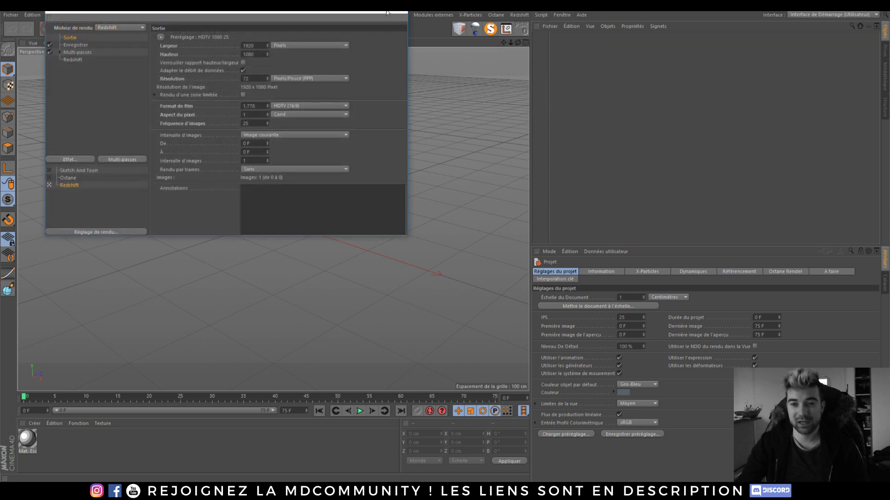
click(387, 13)
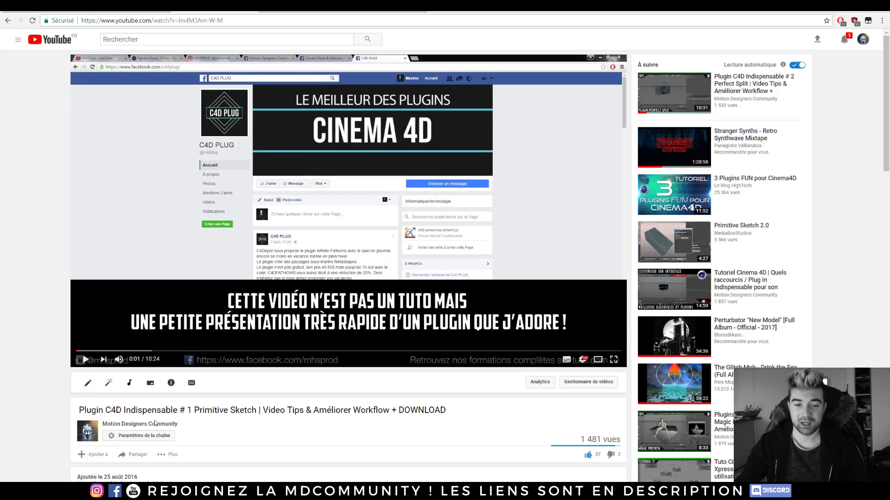
click(155, 423)
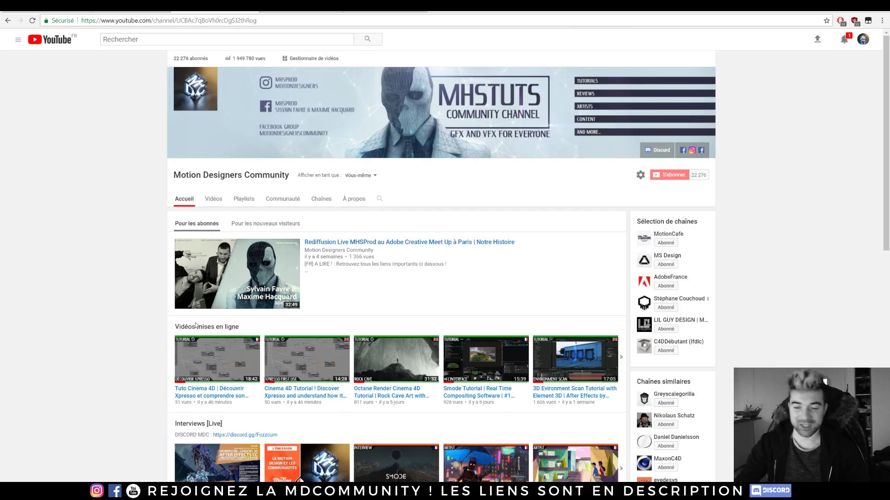
Step: Page through the Vidéos mises en ligne carousel, then show the channel's Vidéos tab
click(626, 358)
click(626, 358)
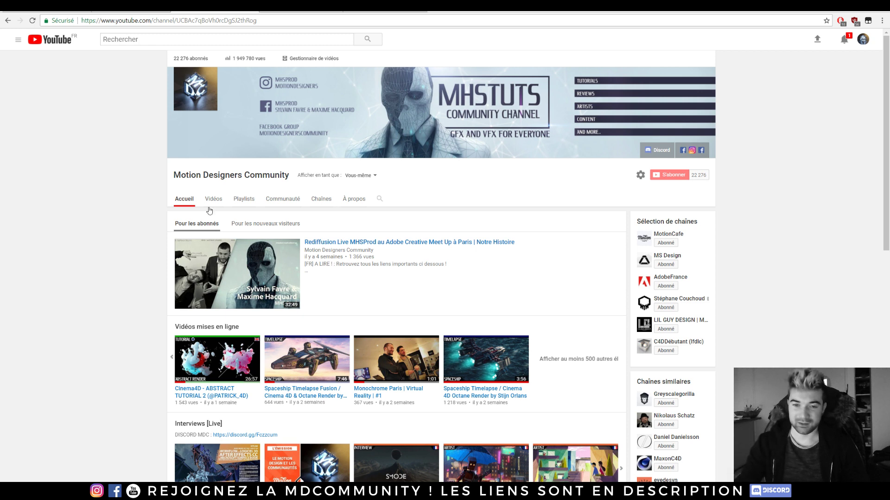
scroll(68, 202, down, 2)
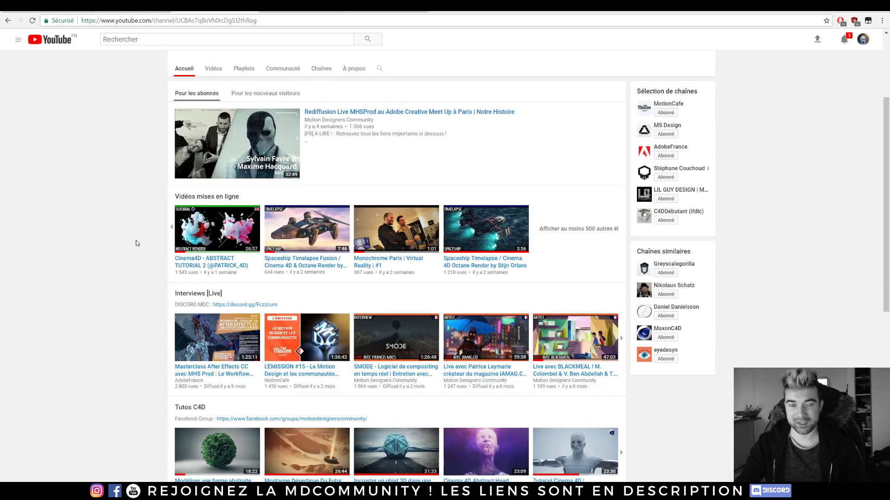
scroll(121, 235, up, 2)
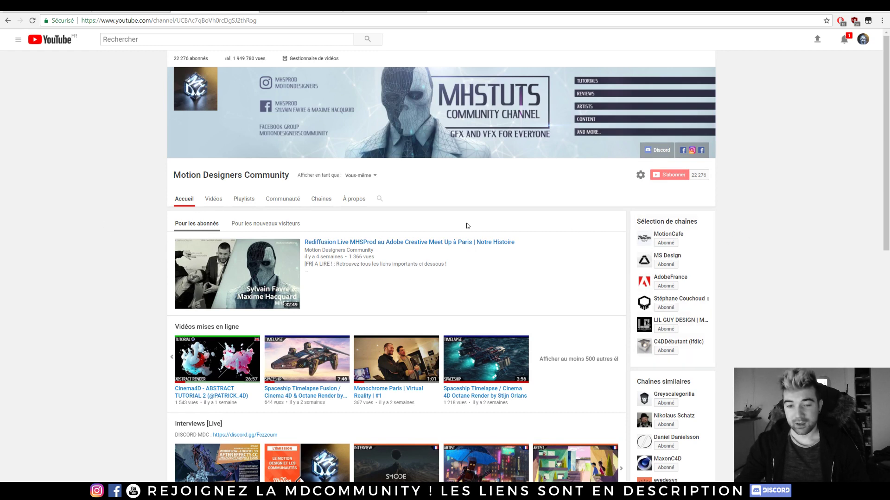
click(214, 204)
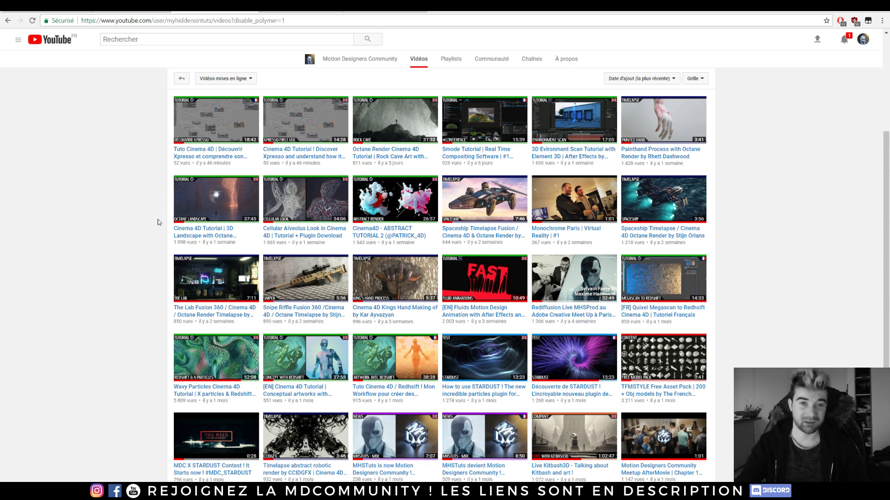
Step: Scroll the channel's video grid and load more uploads with Afficher plus
scroll(156, 213, down, 3)
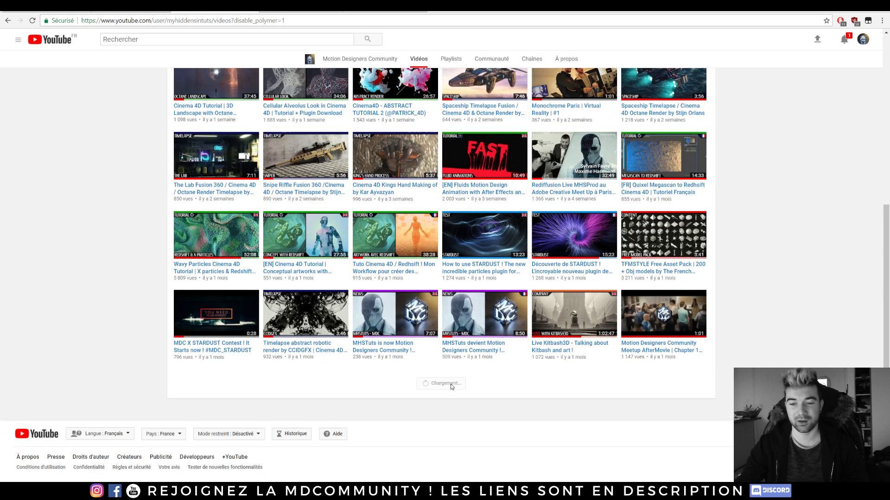
scroll(128, 261, up, 6)
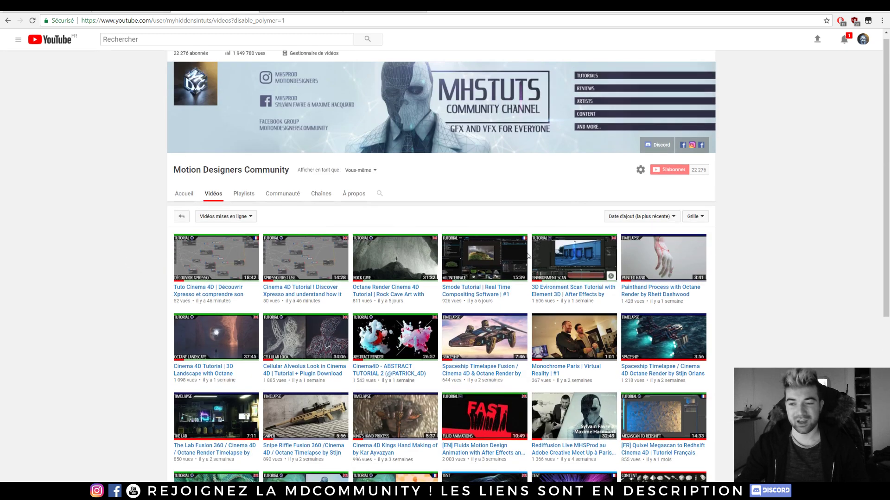
scroll(612, 301, down, 5)
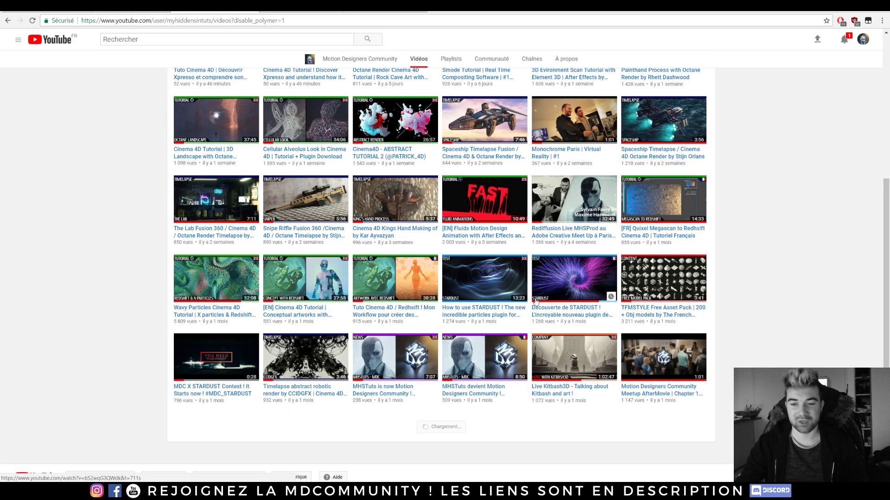
scroll(360, 188, up, 3)
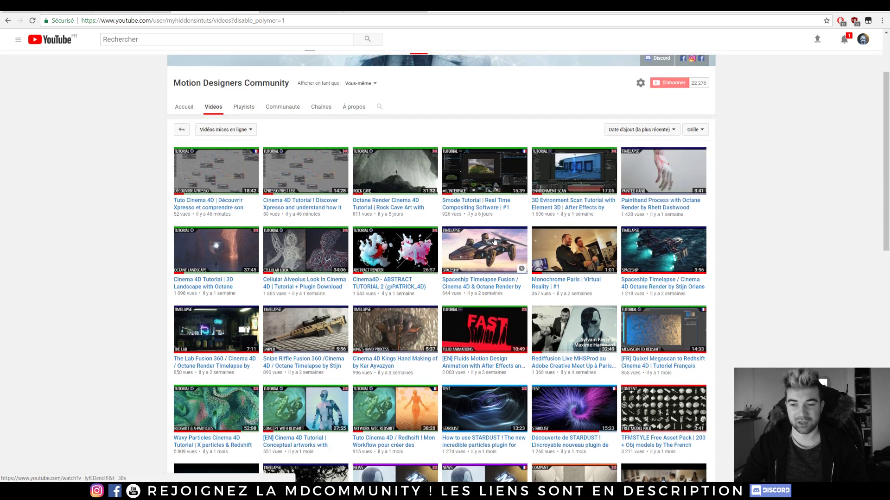
scroll(157, 186, down, 3)
scroll(159, 170, up, 4)
scroll(171, 208, down, 4)
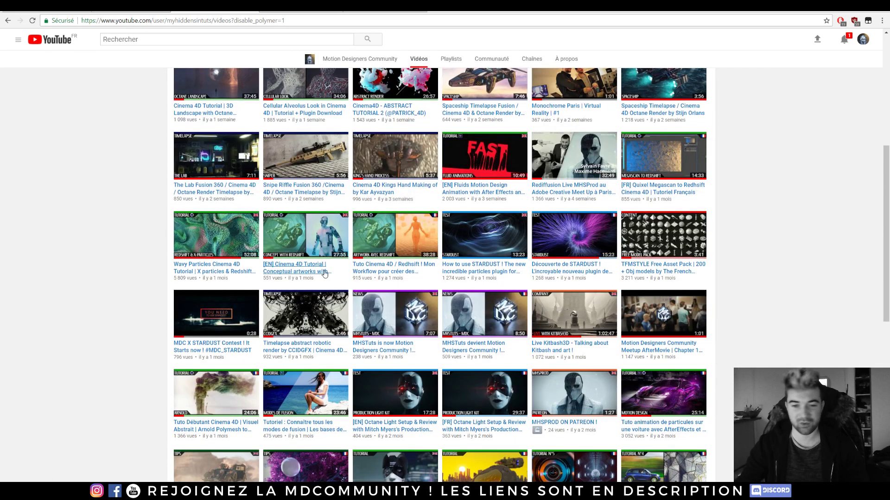
scroll(133, 258, down, 3)
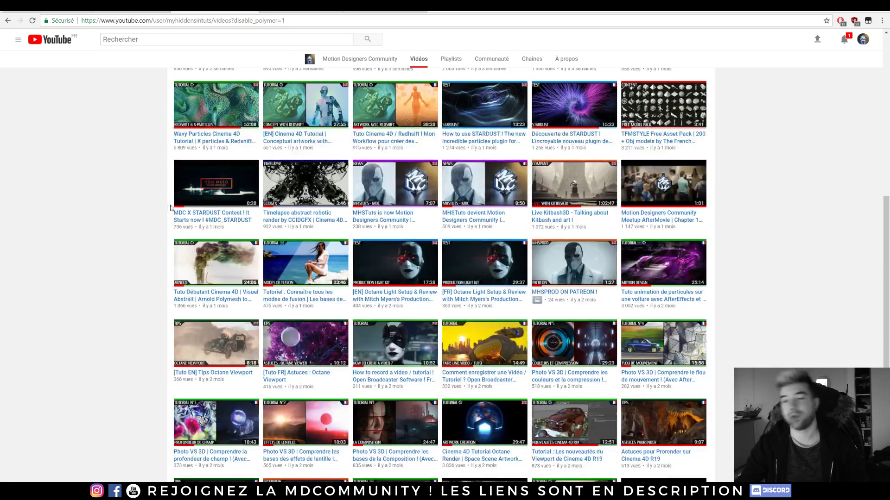
scroll(148, 219, down, 1)
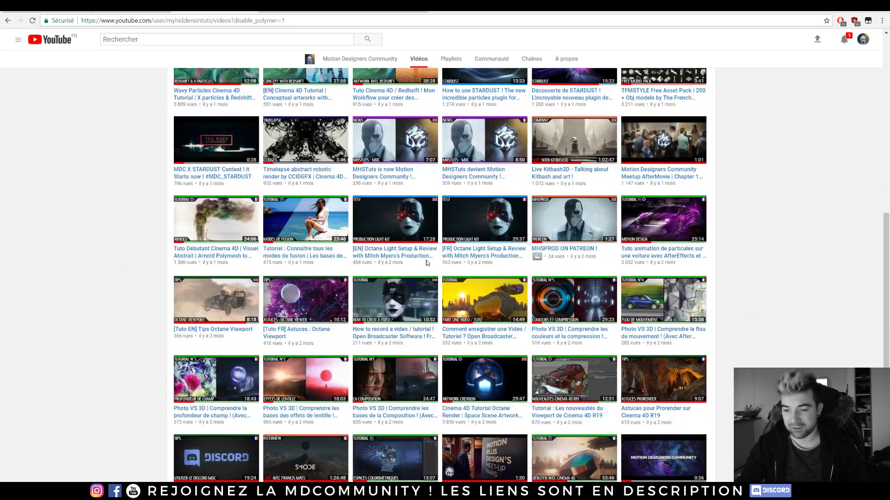
scroll(426, 262, down, 4)
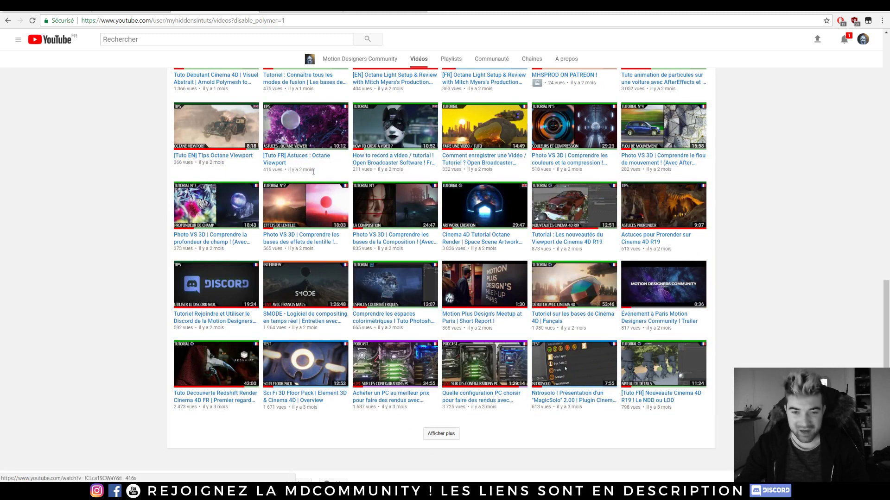
scroll(463, 218, down, 1)
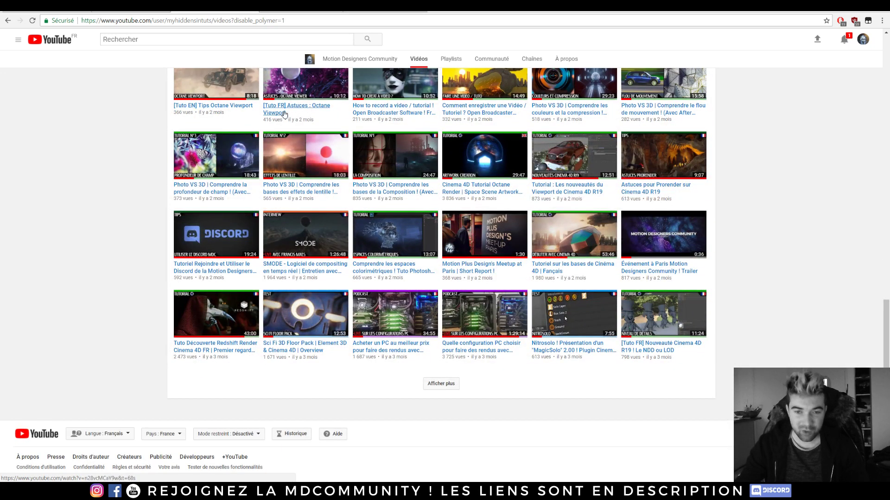
click(437, 385)
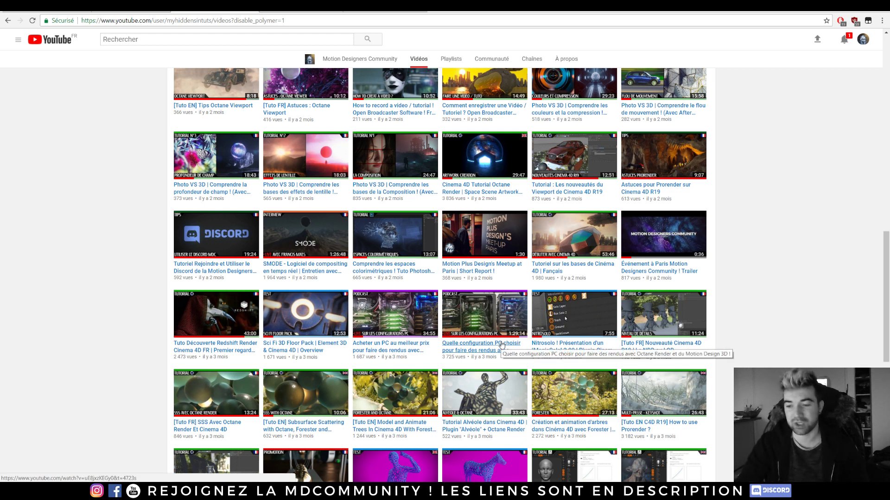
Step: Pass the Vimeo channel and show the [FR] Motion Designers Community Facebook group feed
scroll(496, 344, down, 2)
scroll(735, 318, down, 3)
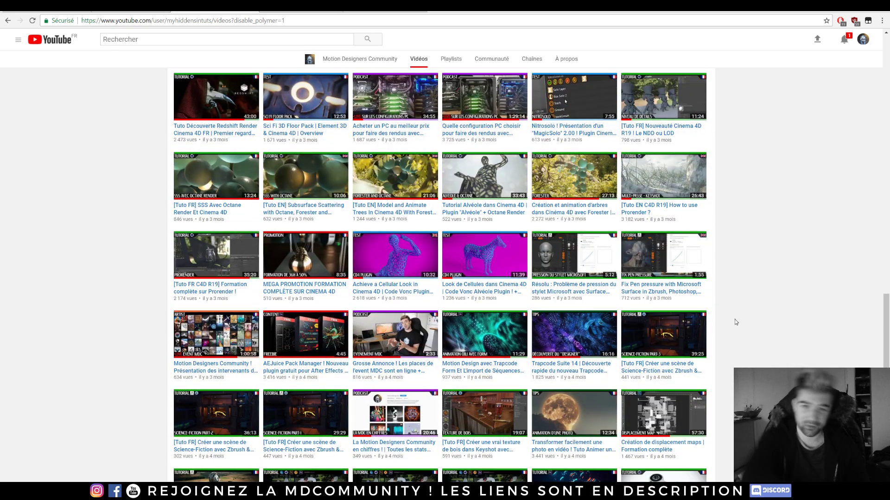
scroll(682, 289, up, 10)
scroll(682, 288, up, 10)
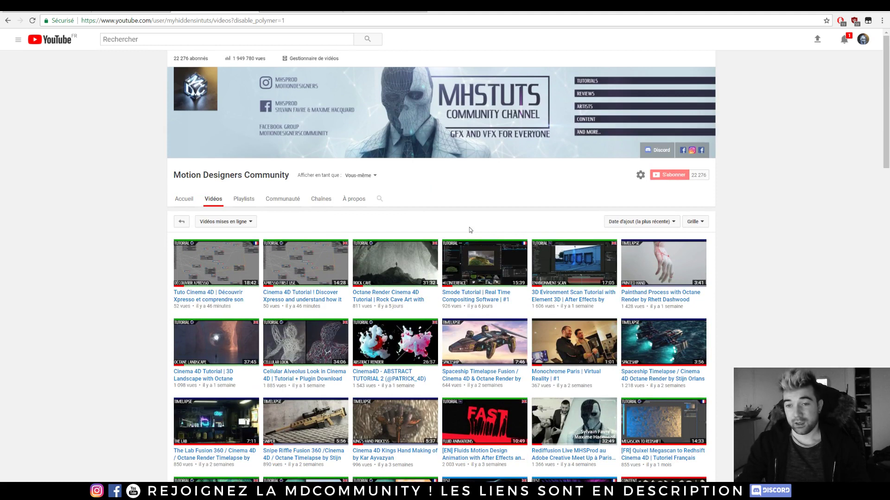
click(293, 9)
scroll(468, 76, up, 3)
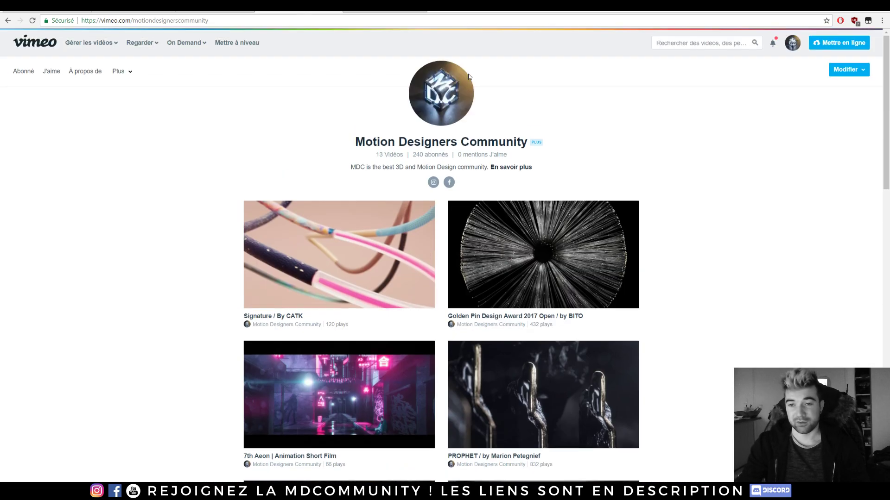
click(385, 10)
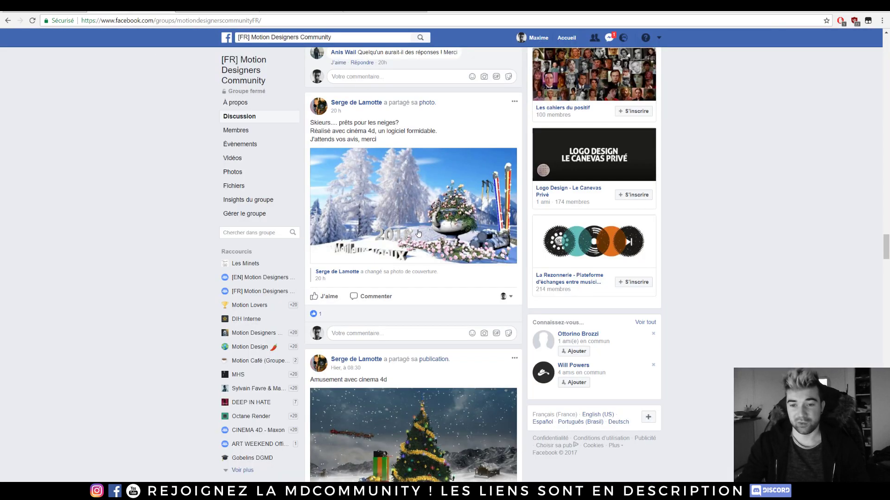
scroll(417, 230, down, 8)
scroll(416, 225, down, 6)
scroll(415, 222, down, 6)
scroll(414, 218, down, 5)
scroll(413, 217, down, 7)
scroll(413, 216, down, 6)
scroll(412, 213, down, 6)
scroll(412, 210, down, 5)
scroll(412, 211, down, 5)
scroll(412, 218, down, 5)
scroll(412, 220, down, 5)
scroll(411, 220, down, 3)
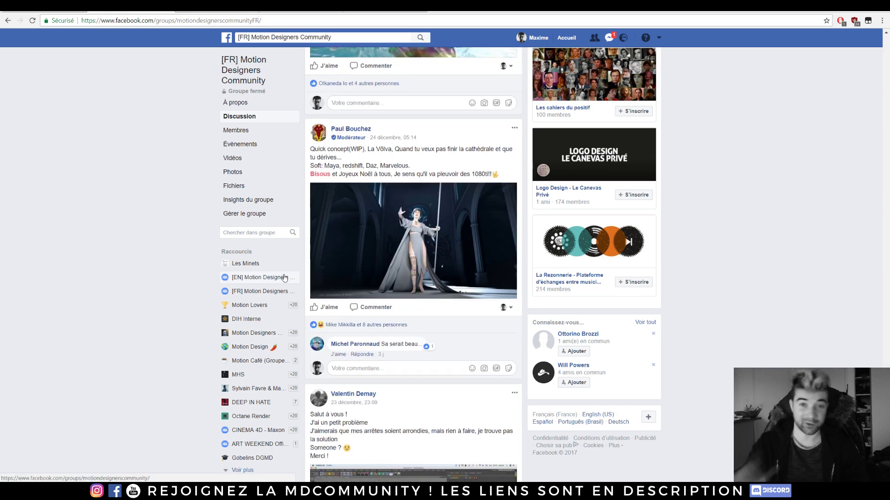